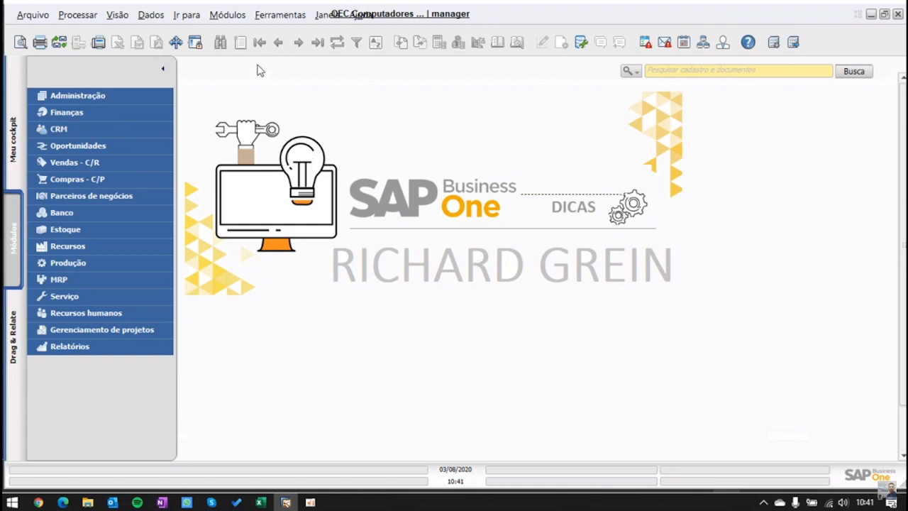
# Open the manual journal entry form (Lançamento contábil manual) of the Finanças module
pyautogui.click(239, 16)
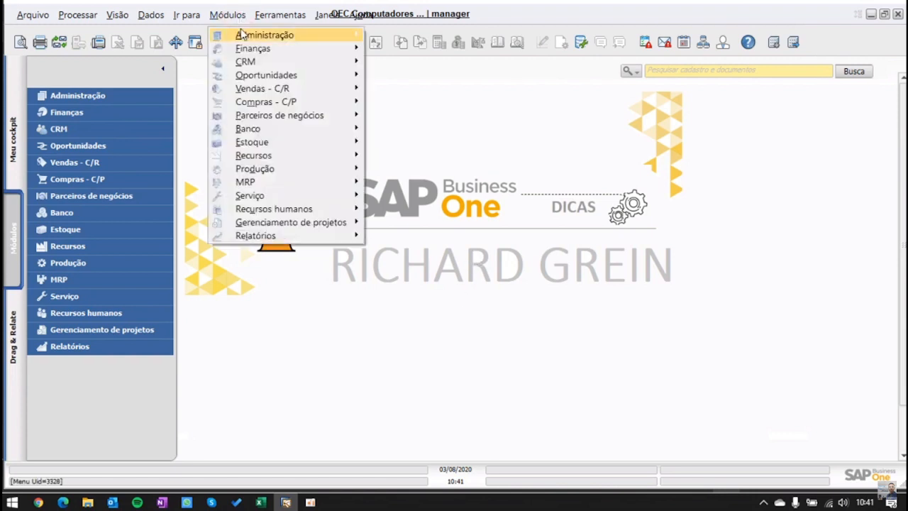
pyautogui.moveTo(245, 48)
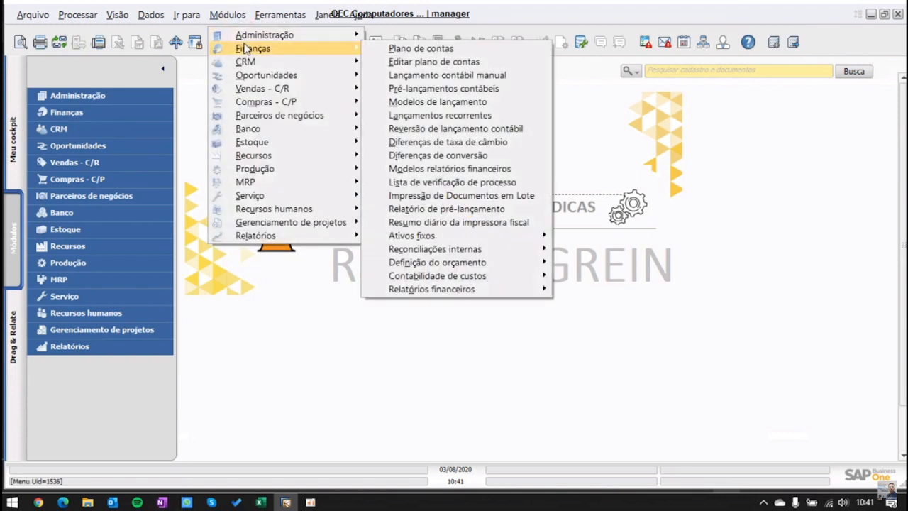
pyautogui.click(460, 78)
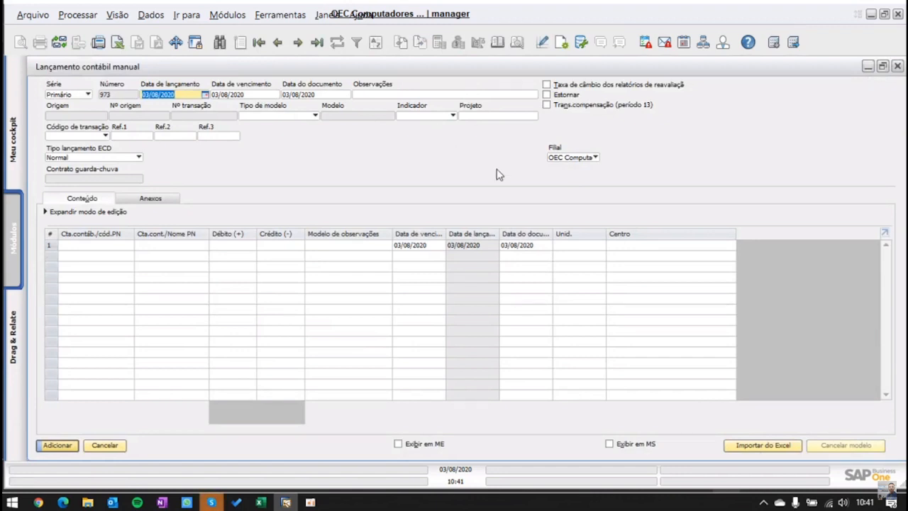
pyautogui.click(317, 183)
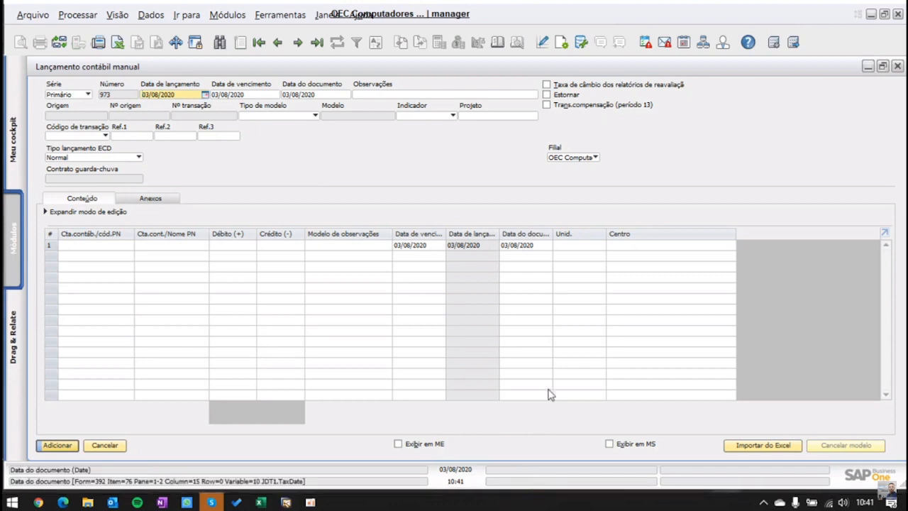
# Copy two screen captures of the journal entry: one of its header area and one of its Conteúdo grid
pyautogui.press('Print')
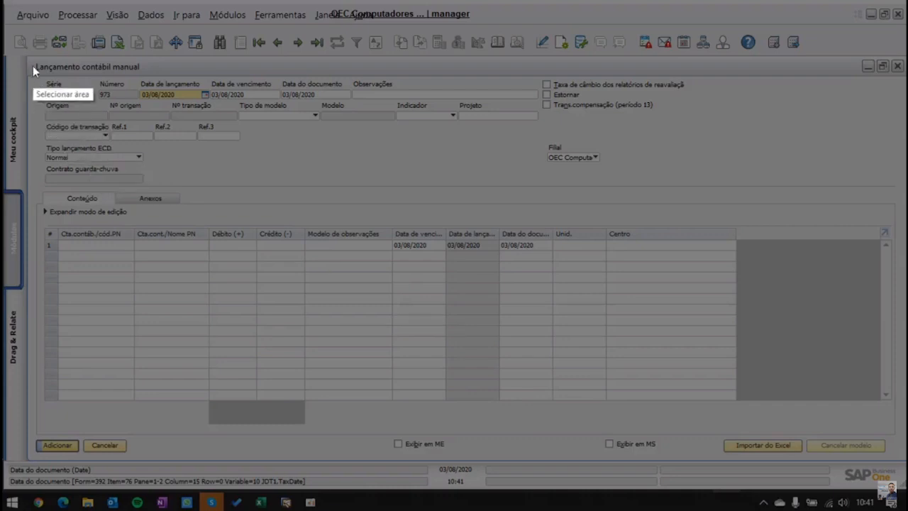
pyautogui.moveTo(28, 56); pyautogui.dragTo(906, 190)
pyautogui.hotkey('ctrl', 'c')
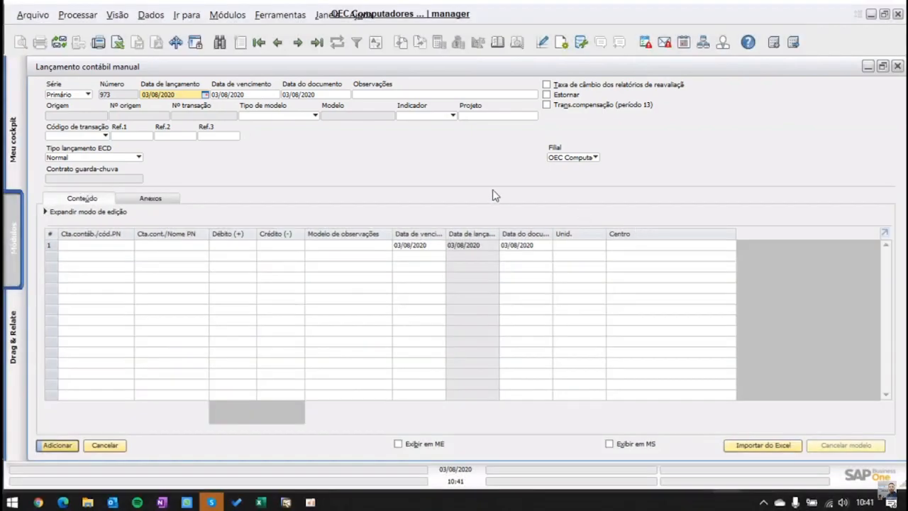
pyautogui.press('Print')
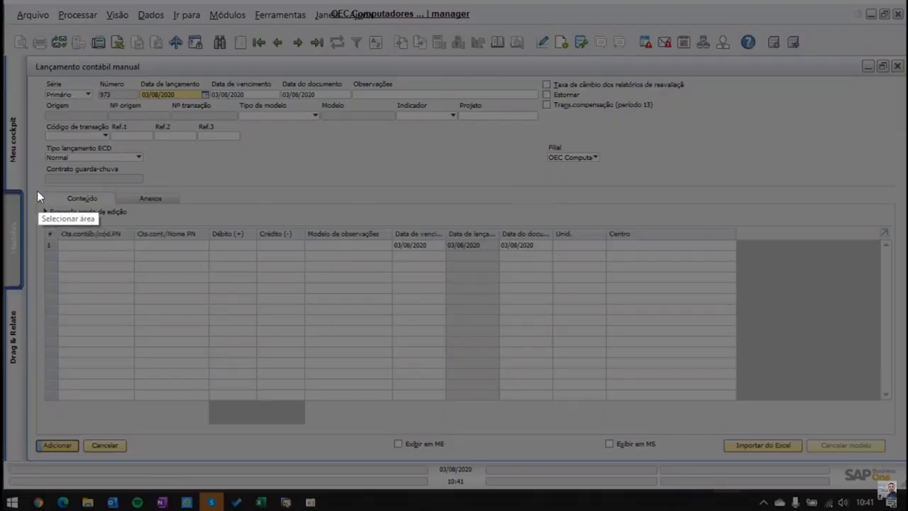
pyautogui.moveTo(37, 191)
pyautogui.mouseDown()
pyautogui.moveTo(203, 253)
pyautogui.moveTo(826, 431)
pyautogui.moveTo(902, 428)
pyautogui.mouseUp()
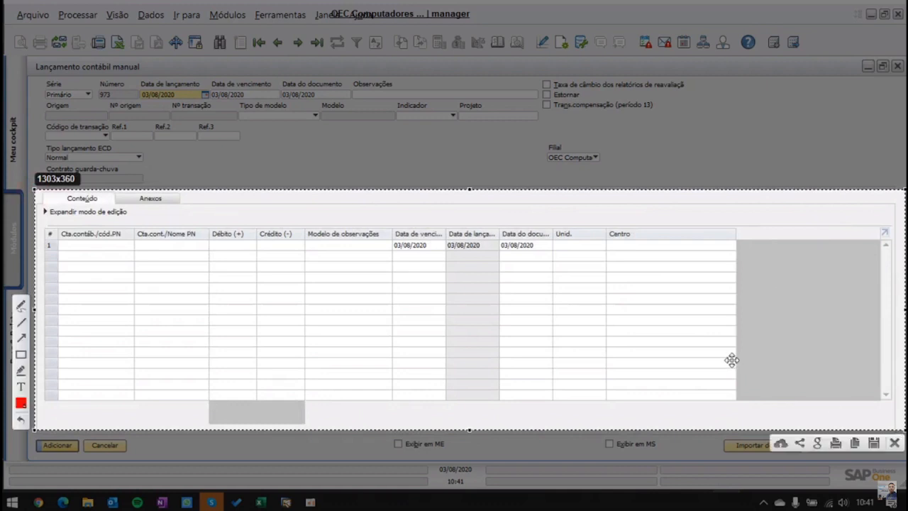
pyautogui.hotkey('ctrl', 'c')
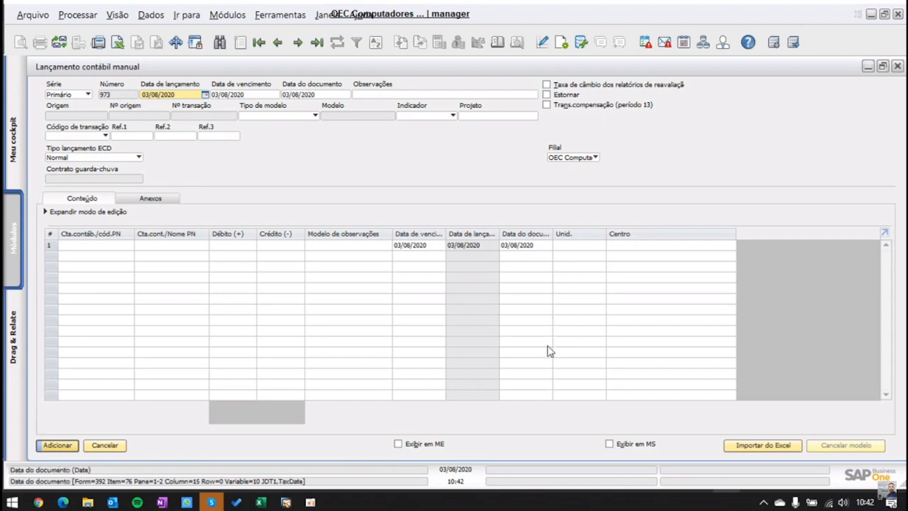
# Set the entry's posting date (Data de lançamento) to 31/07/2020 from the calendar
pyautogui.click(342, 192)
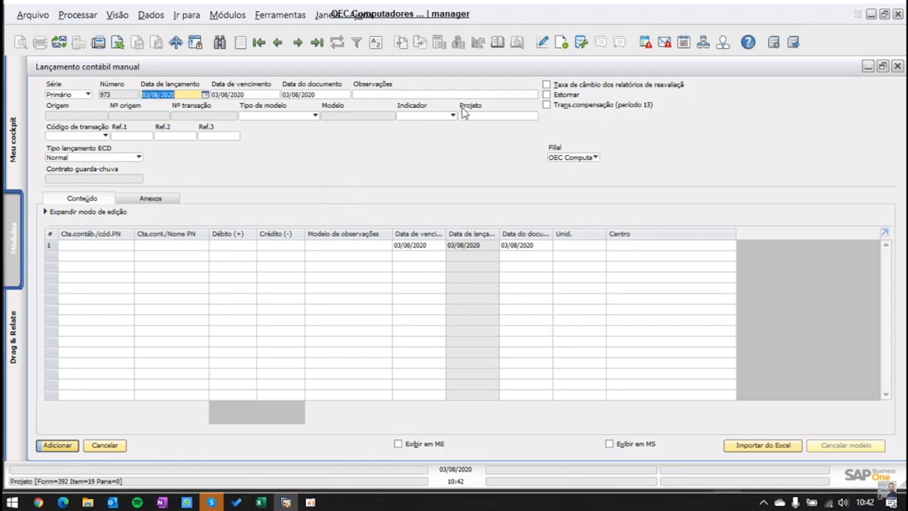
pyautogui.click(179, 94)
pyautogui.moveTo(179, 94); pyautogui.dragTo(133, 96)
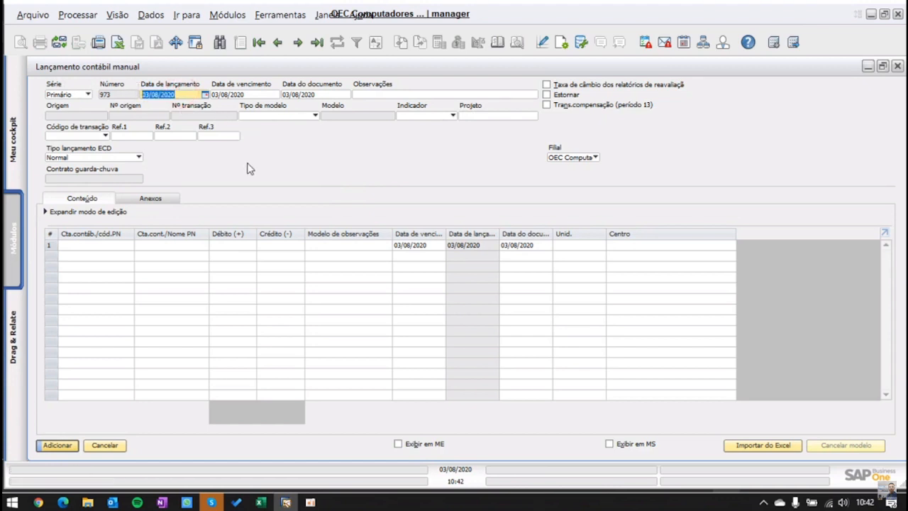
pyautogui.click(204, 96)
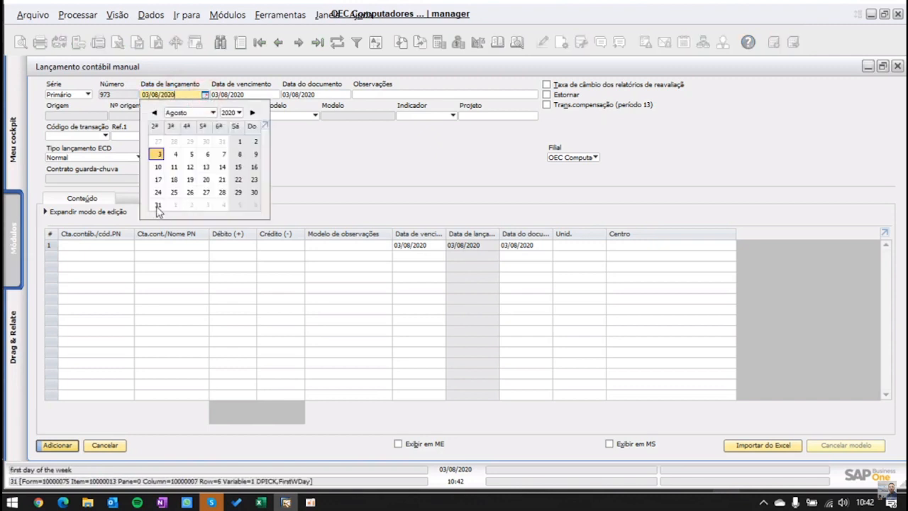
pyautogui.click(222, 141)
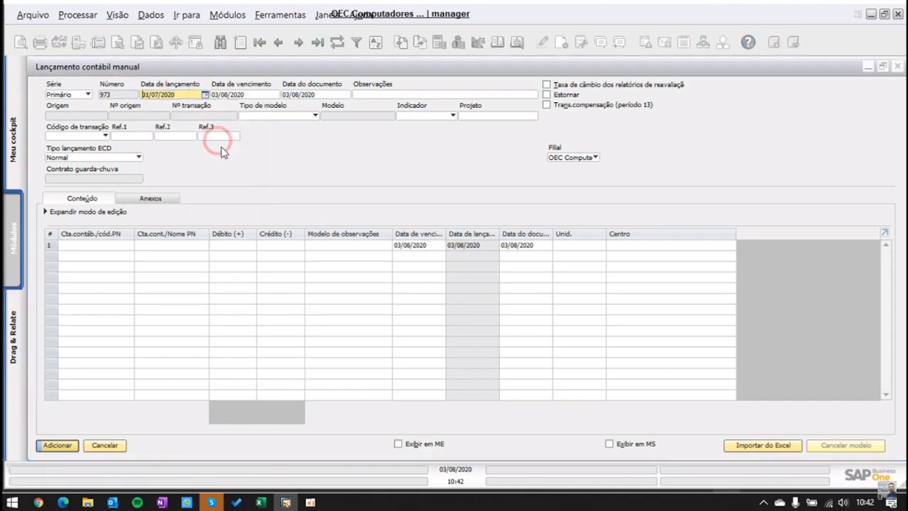
pyautogui.press('Tab')
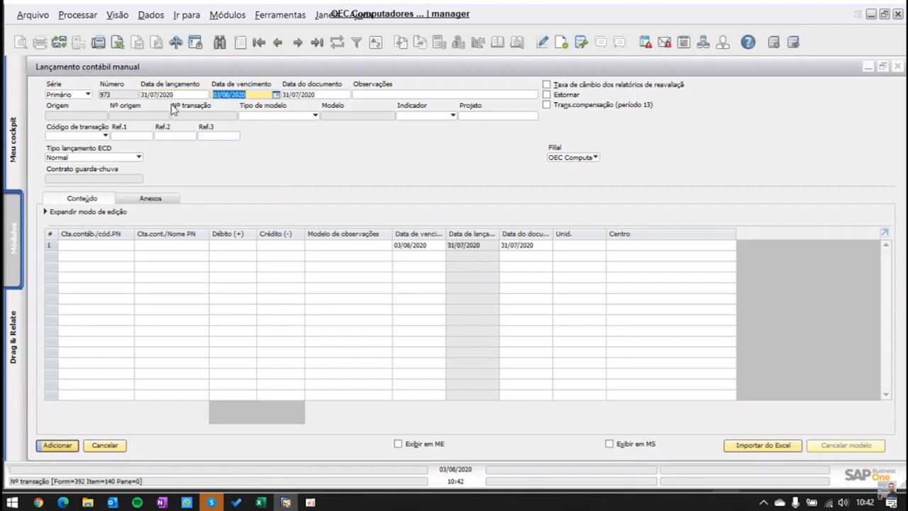
# Set the entry's due date (Data de vencimento) to 15/08/2020
pyautogui.click(250, 94)
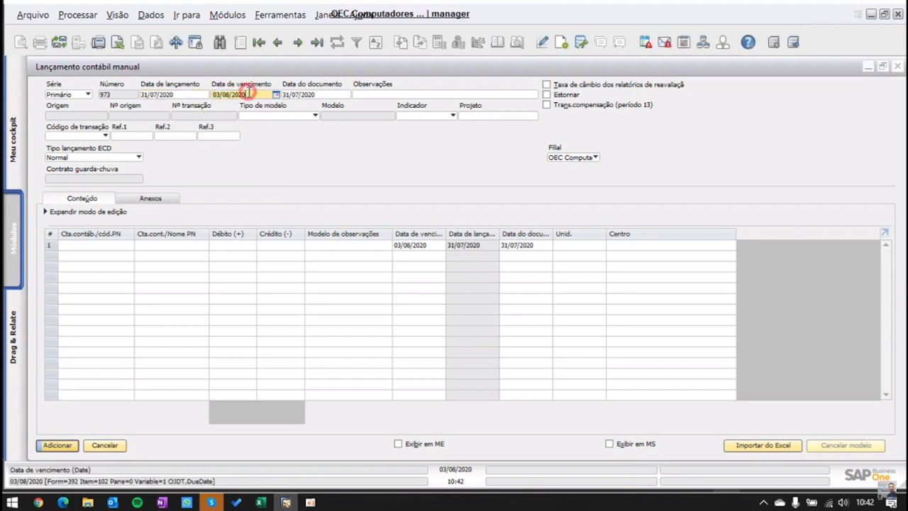
pyautogui.moveTo(254, 95); pyautogui.dragTo(191, 90)
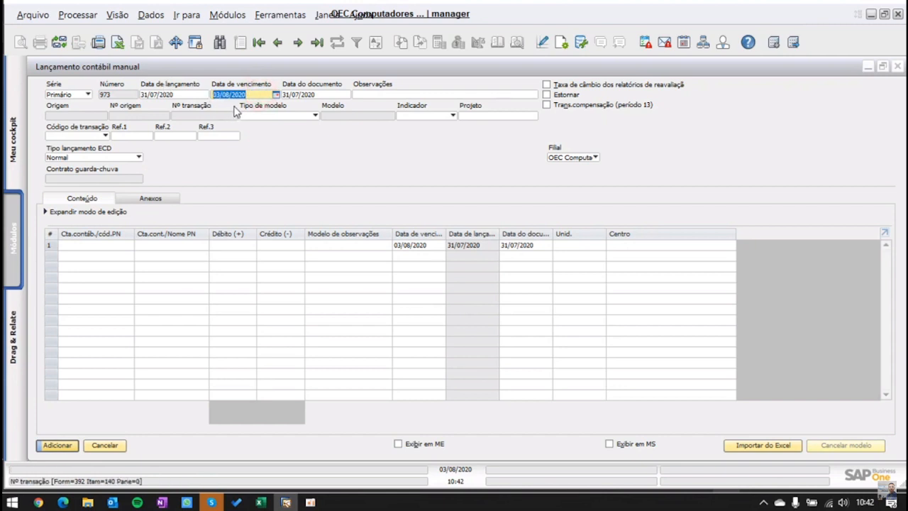
pyautogui.write('15')
pyautogui.press('Tab')
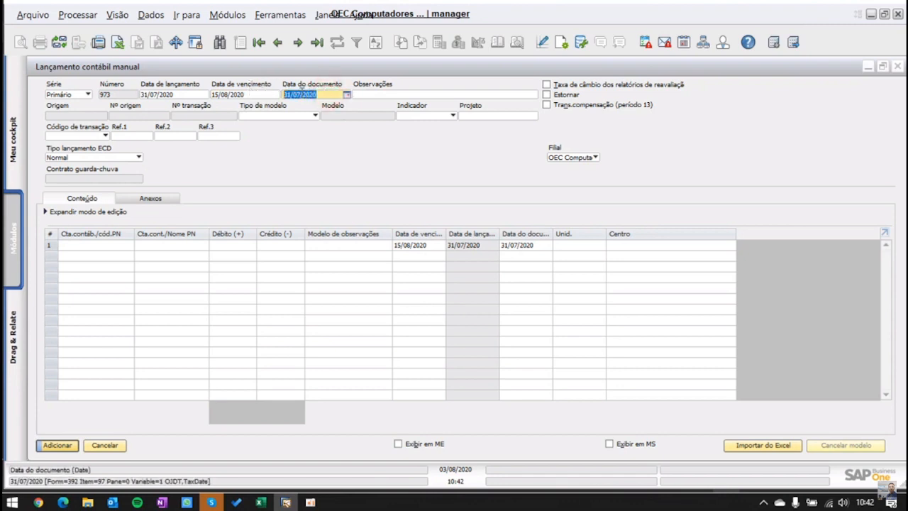
# Try a due date of 01/05/2020, earlier than the posting date
pyautogui.click(228, 94)
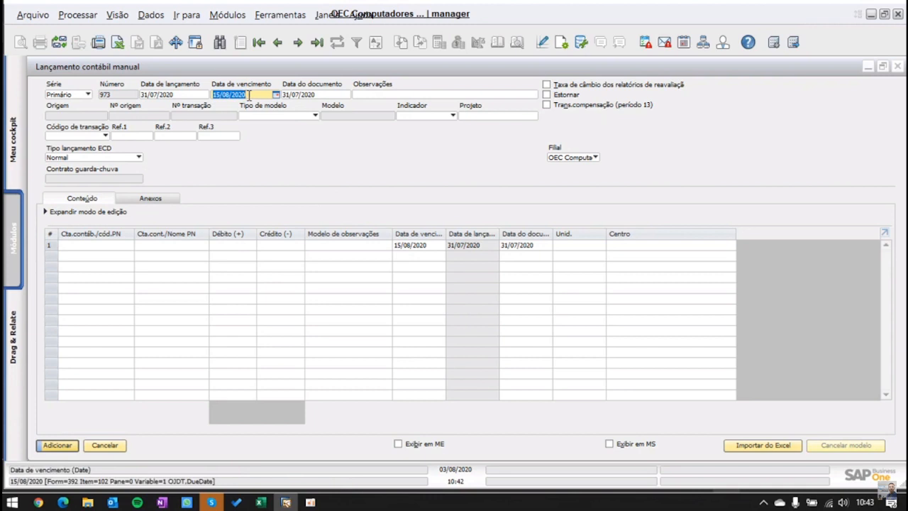
pyautogui.write('0109')
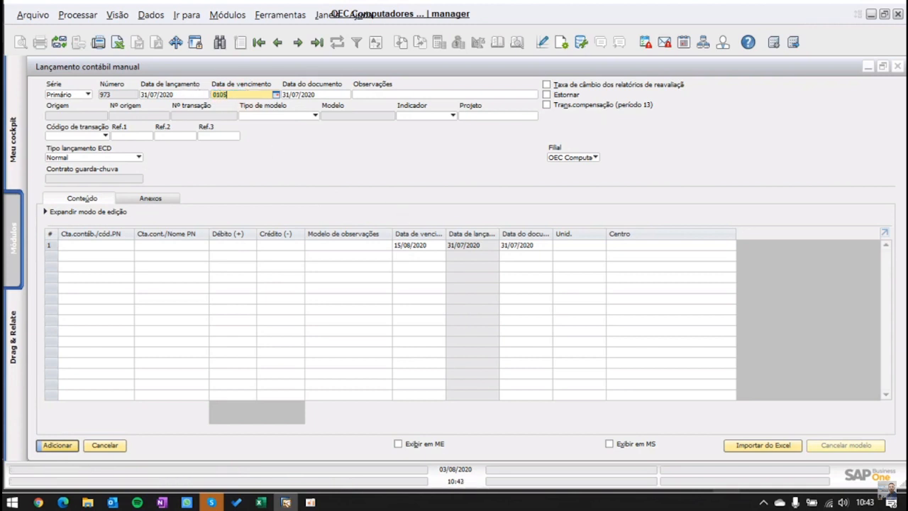
pyautogui.press('Tab')
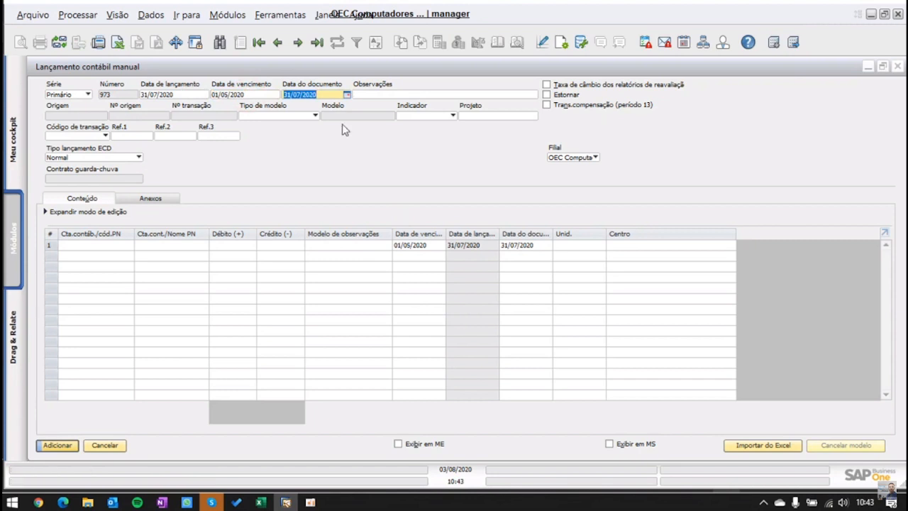
# Set the due date back to 15/08/2020 and go on to the Observações field
pyautogui.click(231, 95)
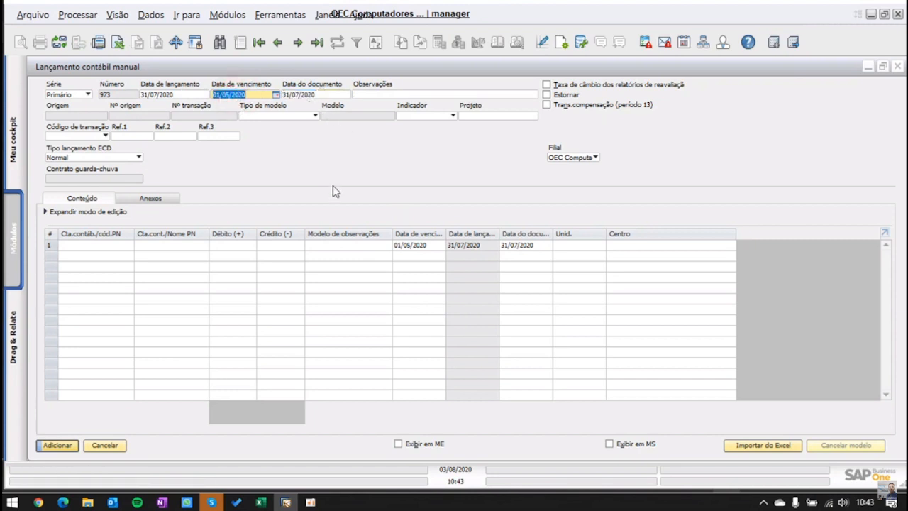
pyautogui.write('15')
pyautogui.press('Tab')
pyautogui.press('Tab')
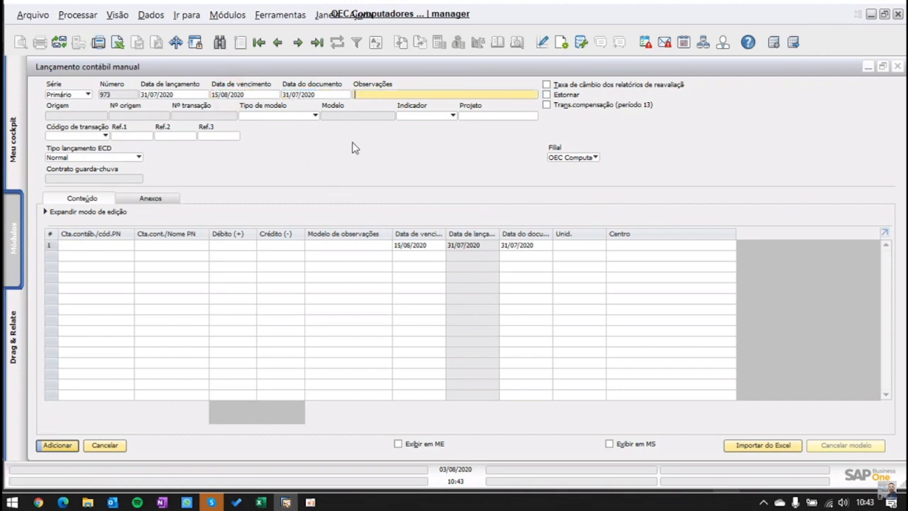
# Enter "importação de saldos iniciais (Títulos)" as the entry's remarks (Observações)
pyautogui.click(388, 93)
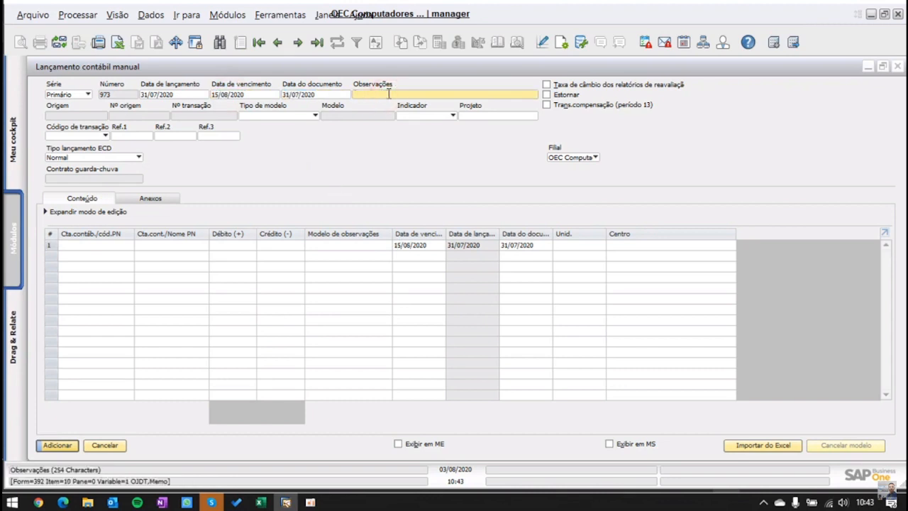
pyautogui.write('simpo')
pyautogui.hotkey('shift', 'Home')
pyautogui.write('importação de saldos iniciais (')
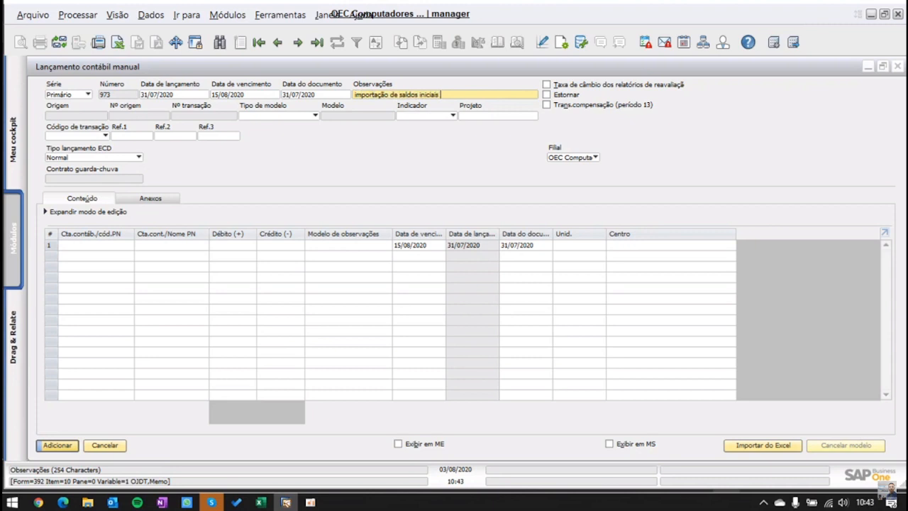
pyautogui.write('Titulos)')
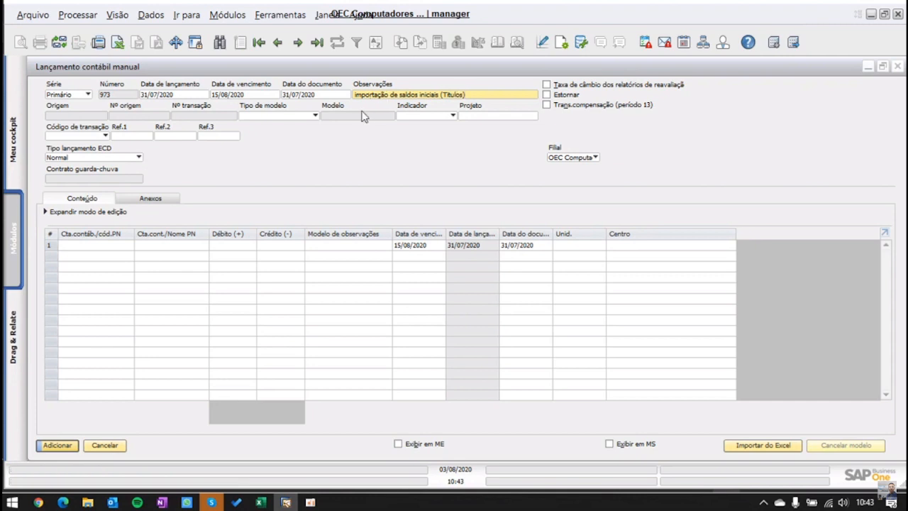
# Enter a sample reference starting with 2 in Ref.1 and clear it again
pyautogui.click(132, 135)
pyautogui.click(170, 134)
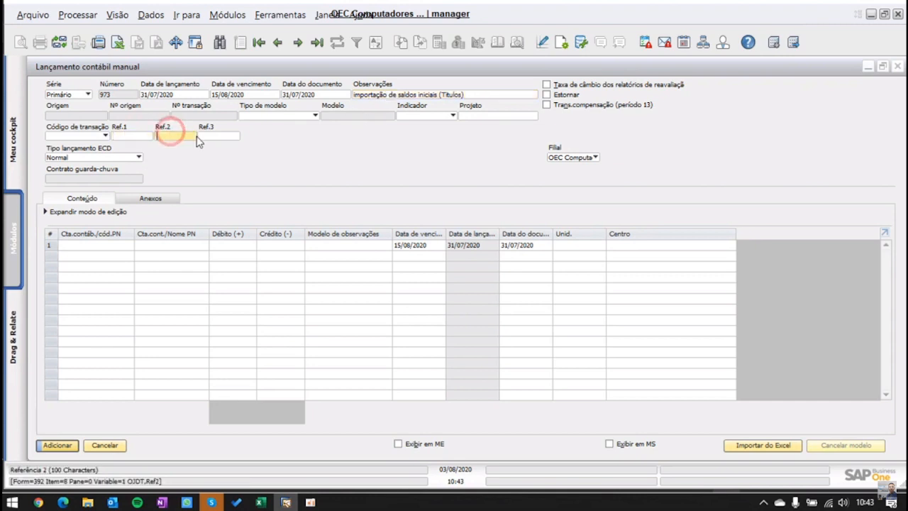
pyautogui.click(132, 136)
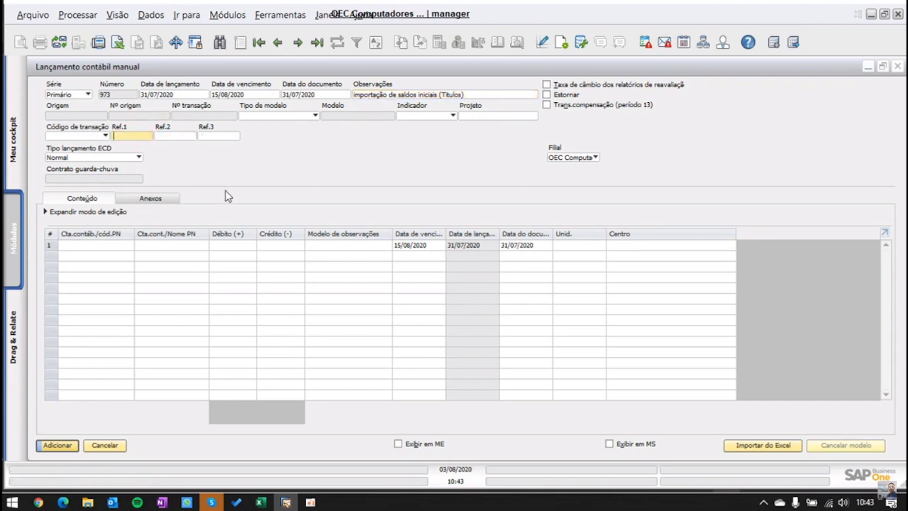
pyautogui.click(130, 134)
pyautogui.write('2')
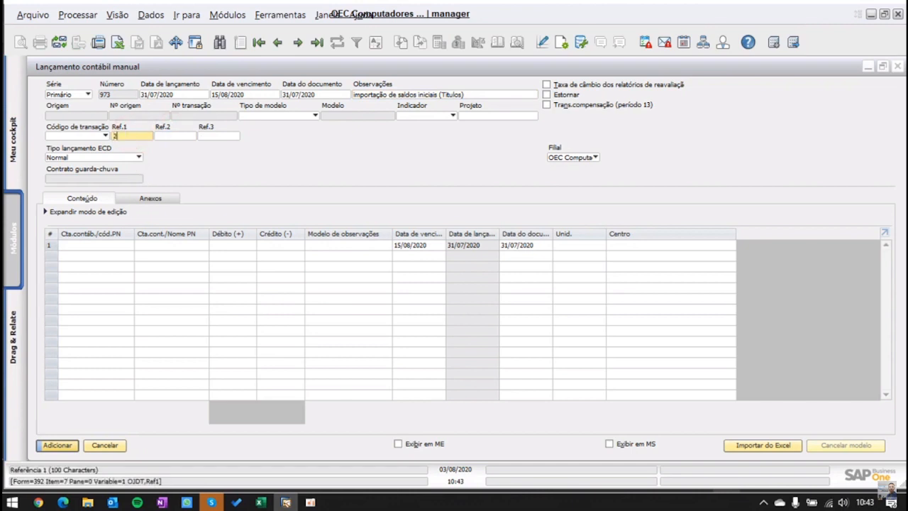
pyautogui.write('/20')
pyautogui.press('BackSpace')
pyautogui.press('BackSpace')
pyautogui.write('2')
pyautogui.press('BackSpace')
pyautogui.press('BackSpace')
pyautogui.press('BackSpace')
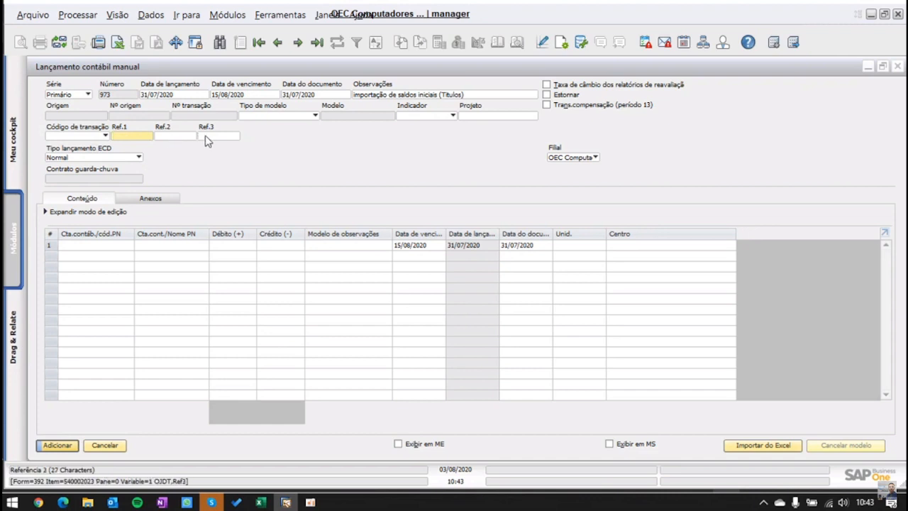
pyautogui.click(142, 136)
pyautogui.click(169, 136)
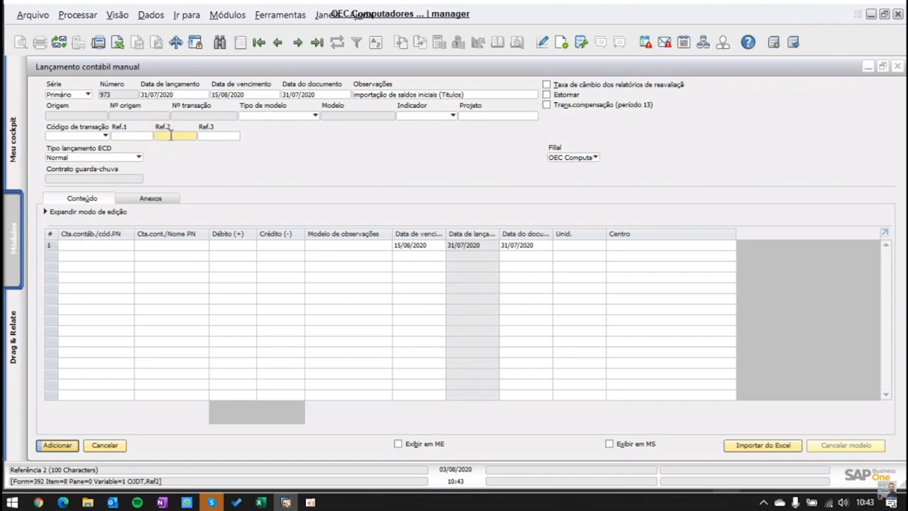
pyautogui.click(220, 135)
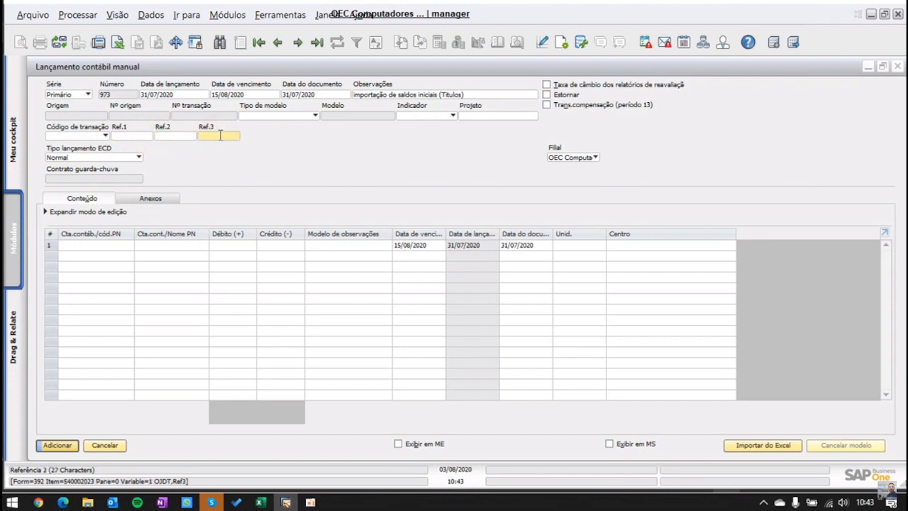
pyautogui.click(142, 136)
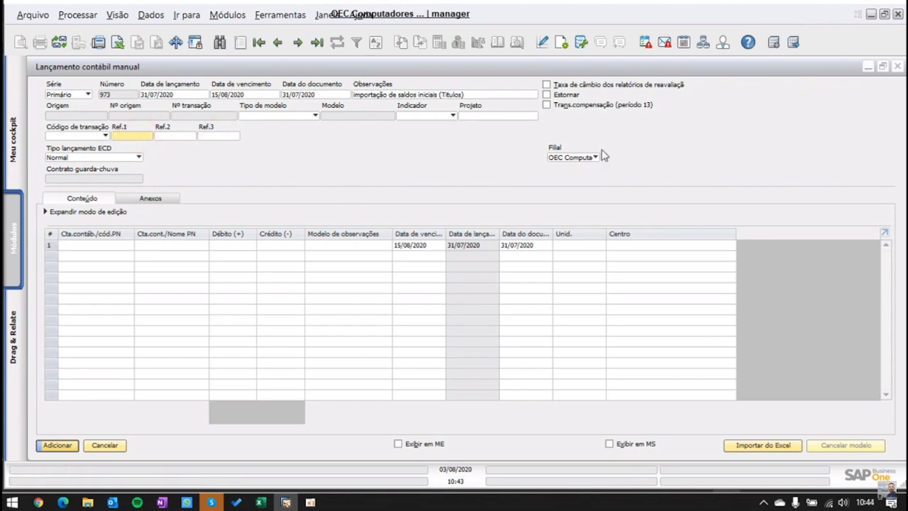
pyautogui.click(564, 160)
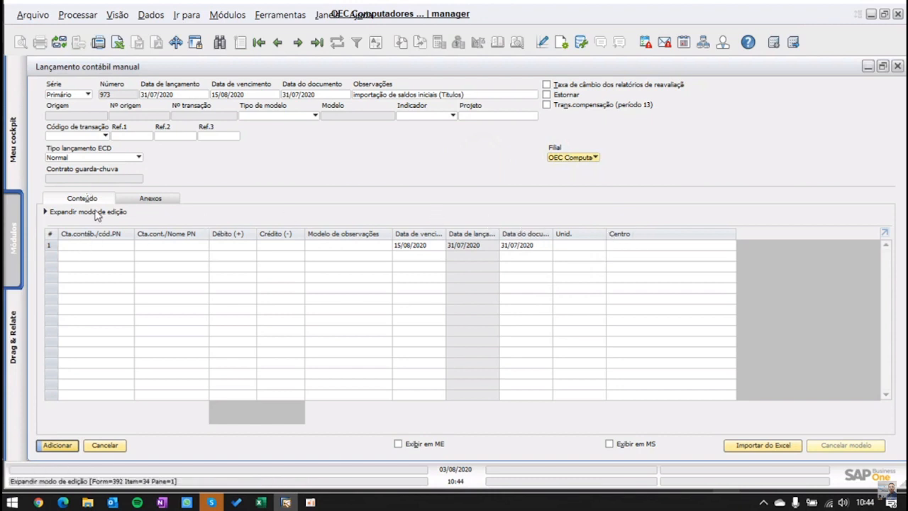
# Fill line 1 of the journal entry with the Saldos Iniciais account and a credit of 5000
pyautogui.click(94, 244)
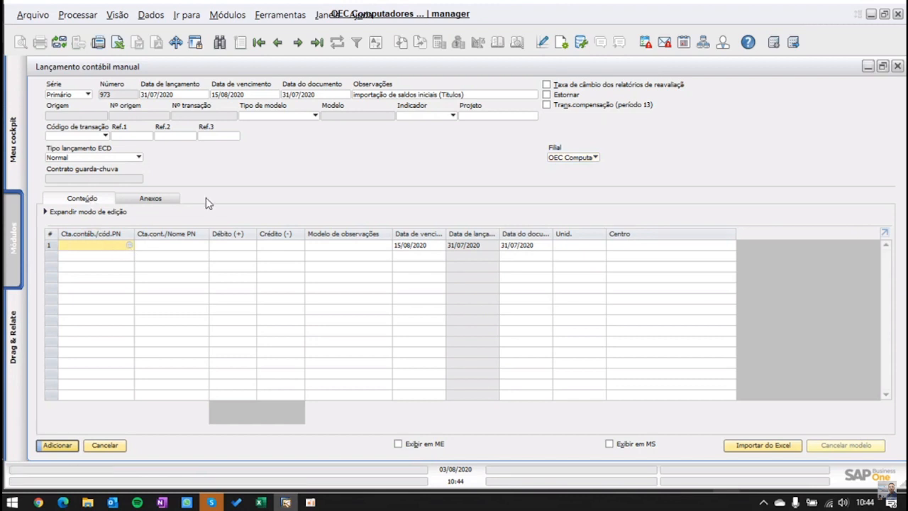
pyautogui.click(129, 246)
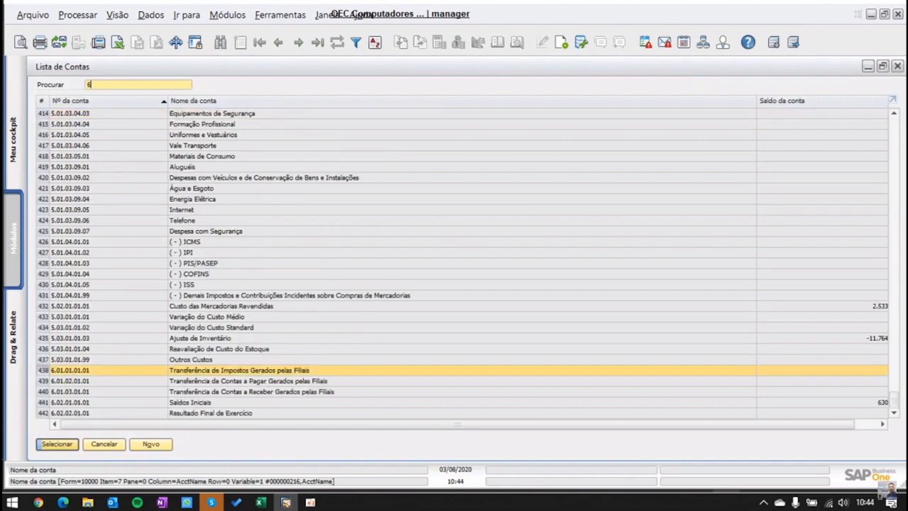
pyautogui.click(207, 403)
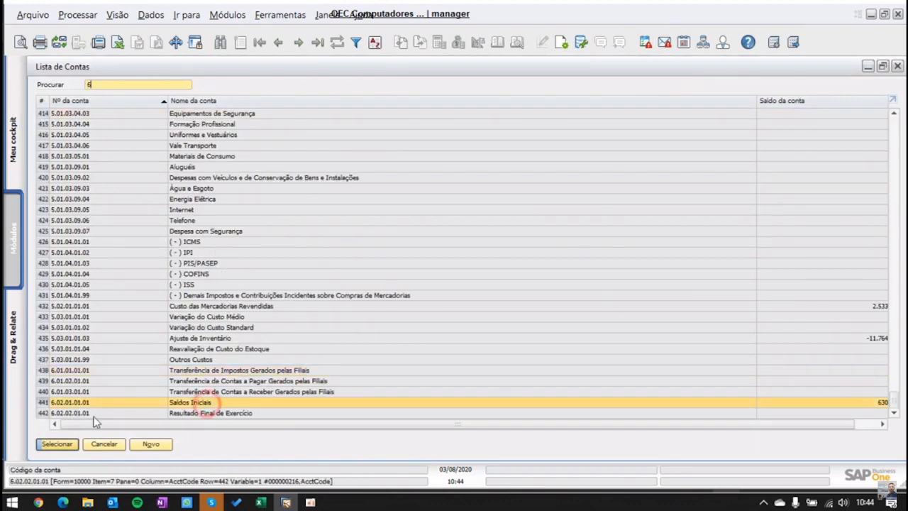
pyautogui.click(62, 444)
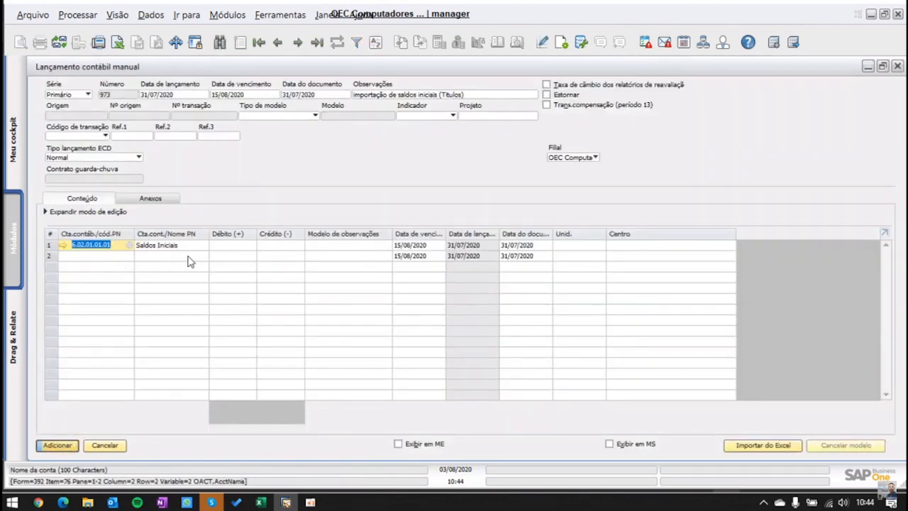
pyautogui.click(232, 246)
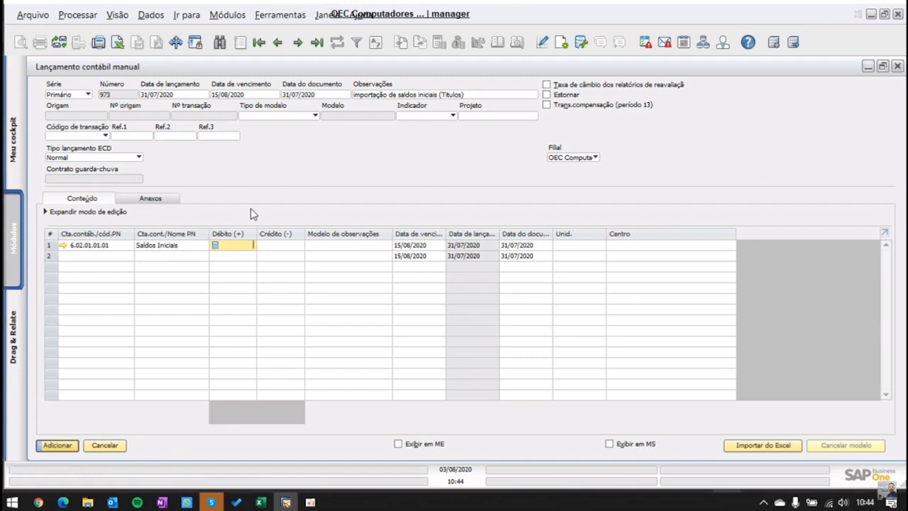
pyautogui.click(278, 246)
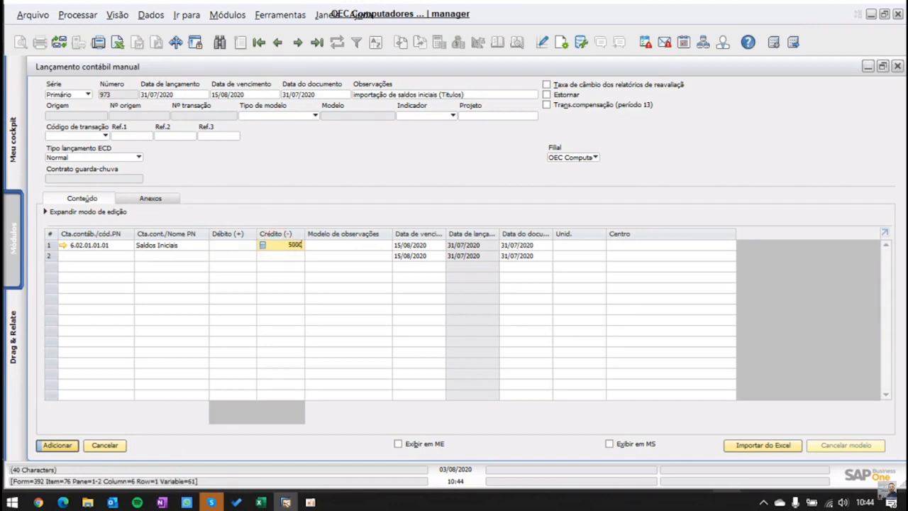
pyautogui.write('5000')
pyautogui.press('Tab')
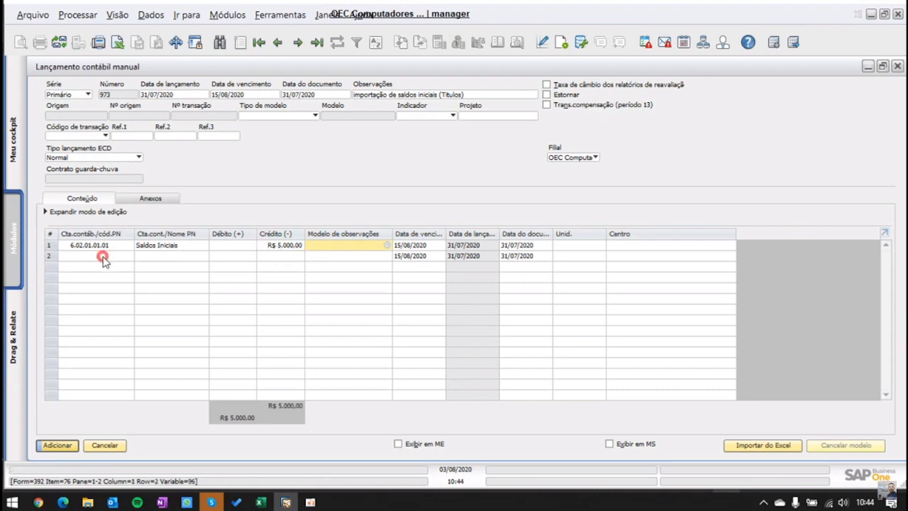
pyautogui.click(101, 256)
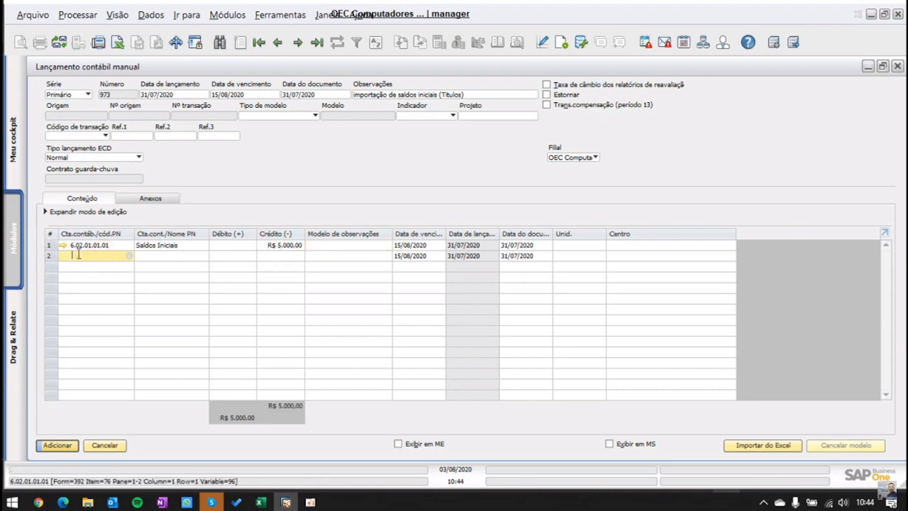
pyautogui.click(127, 257)
pyautogui.scroll(-4, 120, 284)
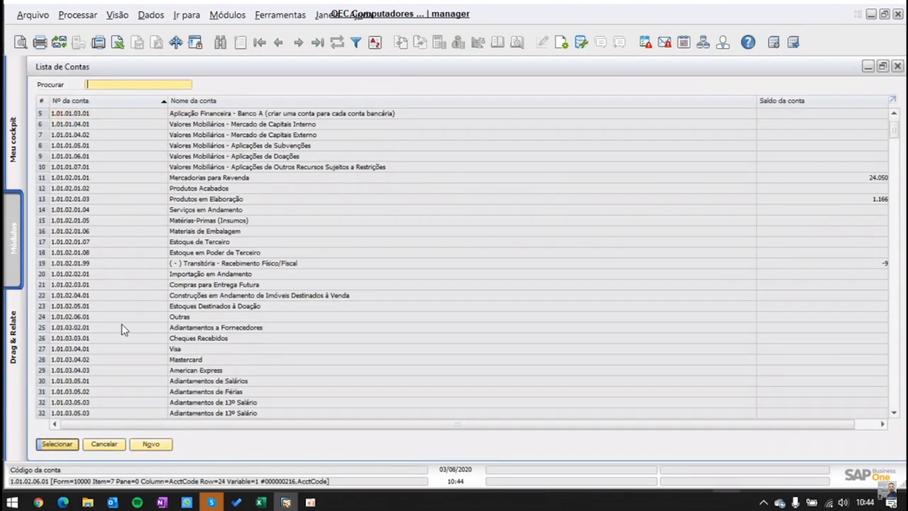
pyautogui.scroll(-2, 119, 324)
pyautogui.click(104, 443)
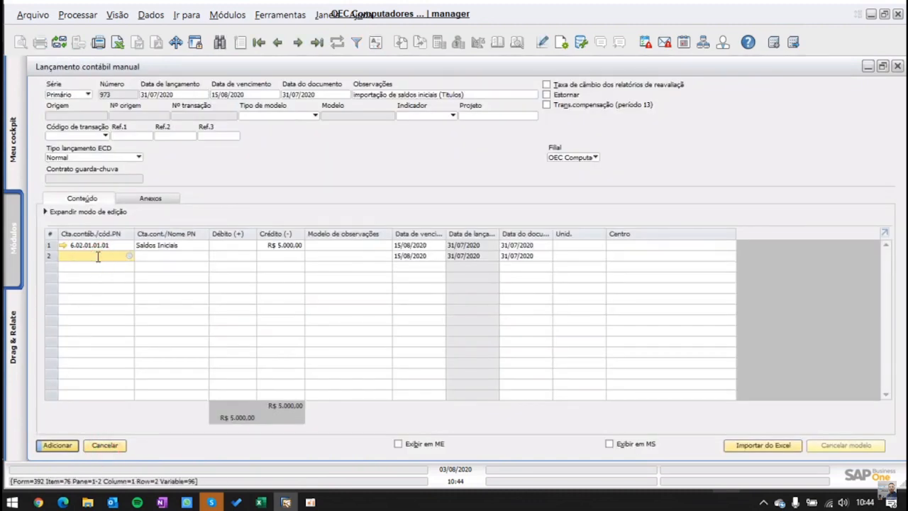
# Assign the business partner River Inc to line 2 and view its master record
pyautogui.hotkey('ctrl', 'Tab')
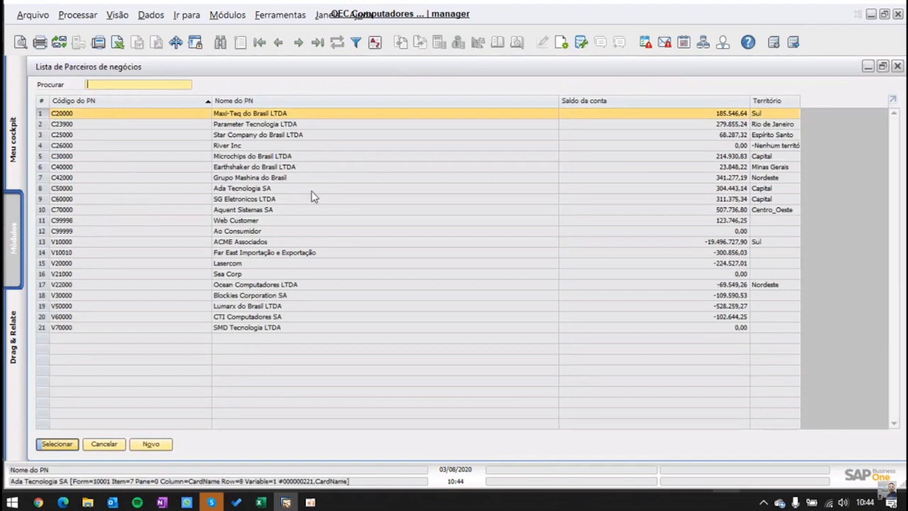
pyautogui.click(690, 145)
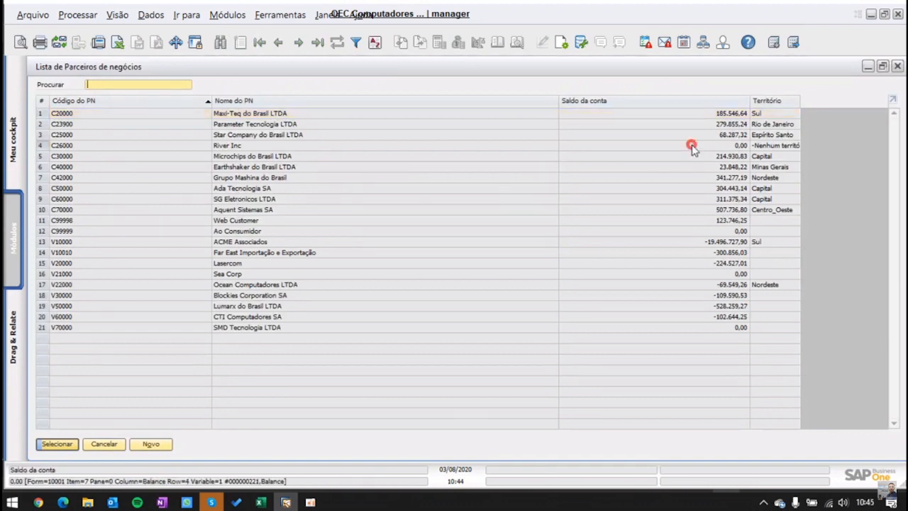
pyautogui.click(56, 444)
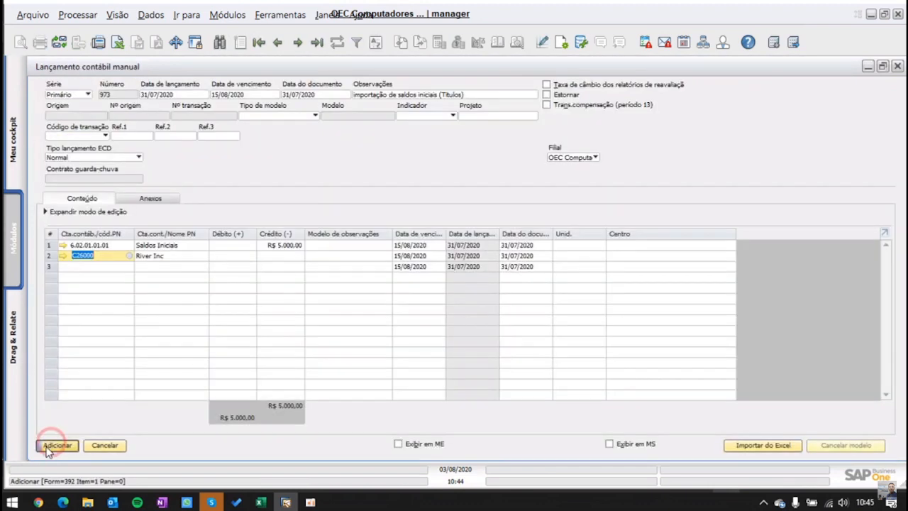
pyautogui.click(63, 255)
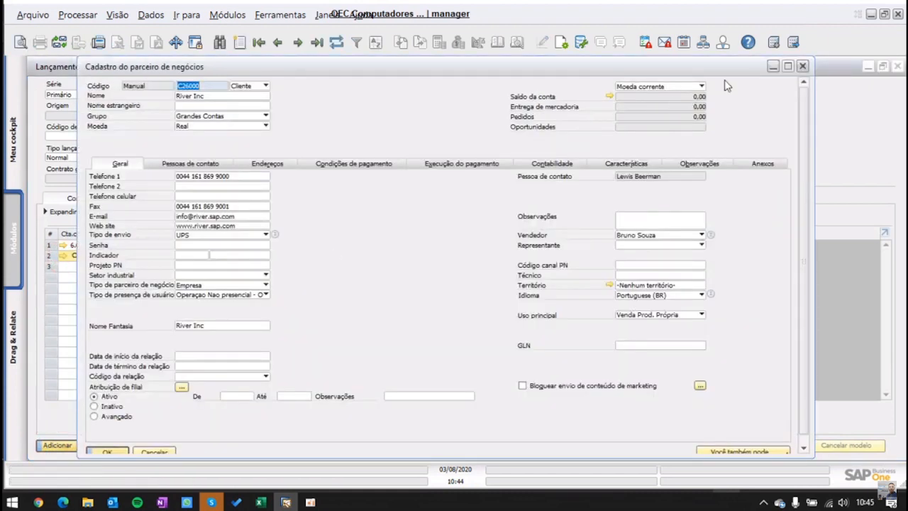
pyautogui.click(803, 67)
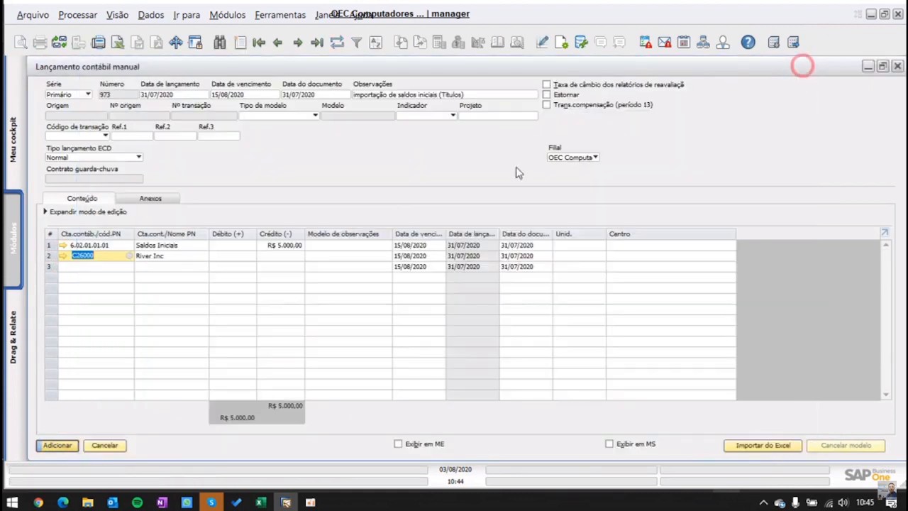
# Set the debit of River Inc's line 2 to 2500
pyautogui.click(239, 256)
pyautogui.click(263, 256)
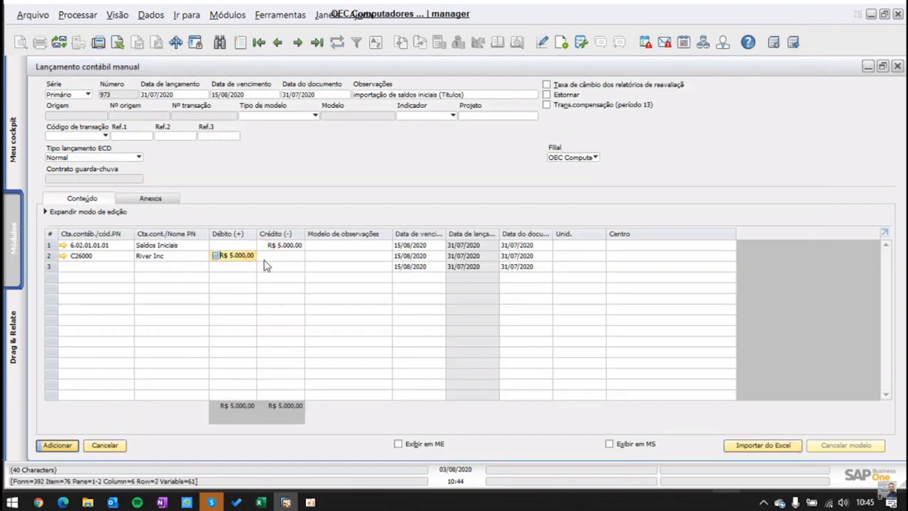
pyautogui.click(332, 255)
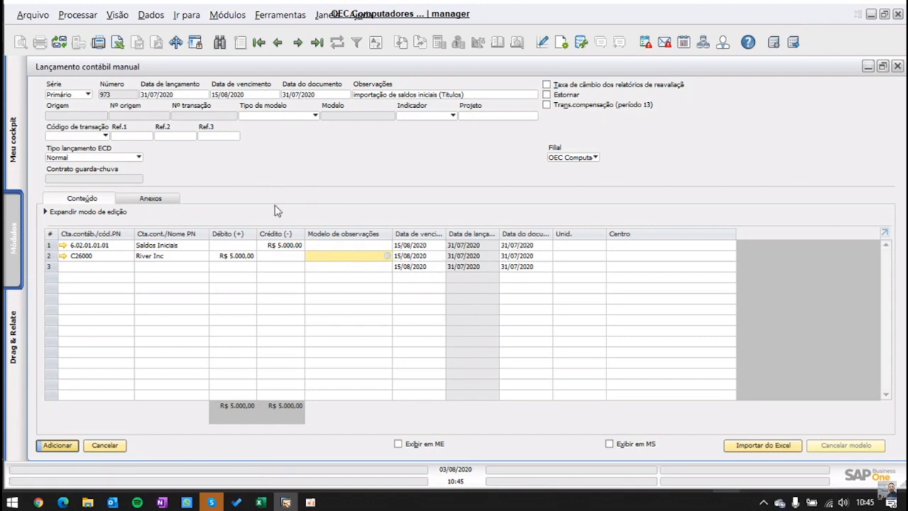
pyautogui.click(241, 259)
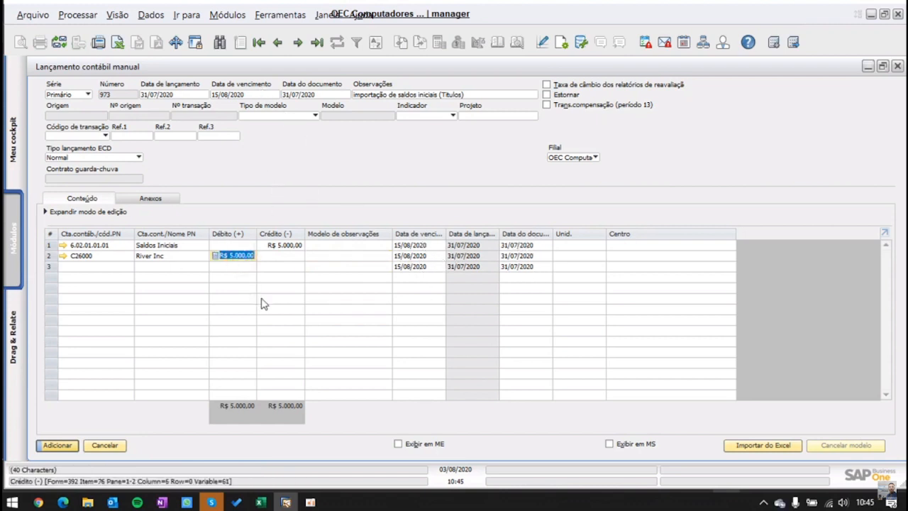
pyautogui.write('2500')
pyautogui.press('Tab')
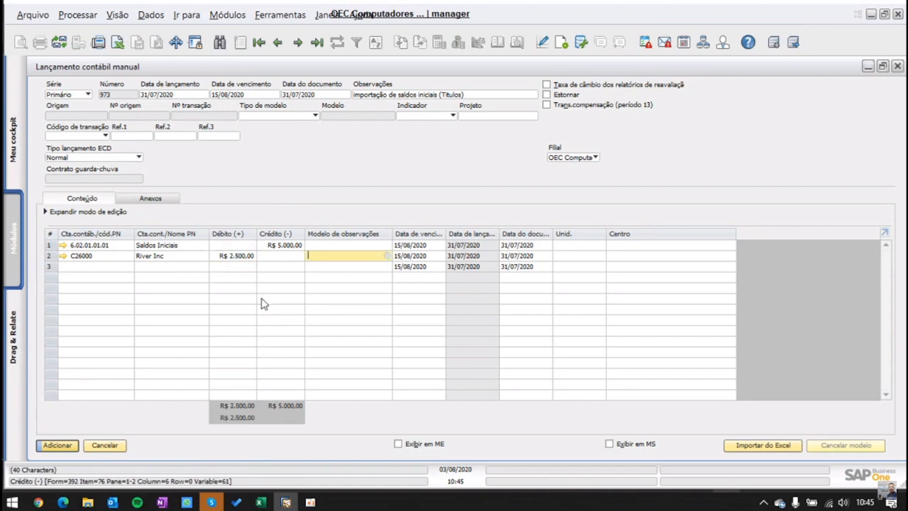
# Add a third line for business partner River Inc with a debit of R$ 2.500,00
pyautogui.click(108, 268)
pyautogui.hotkey('ctrl', 'Tab')
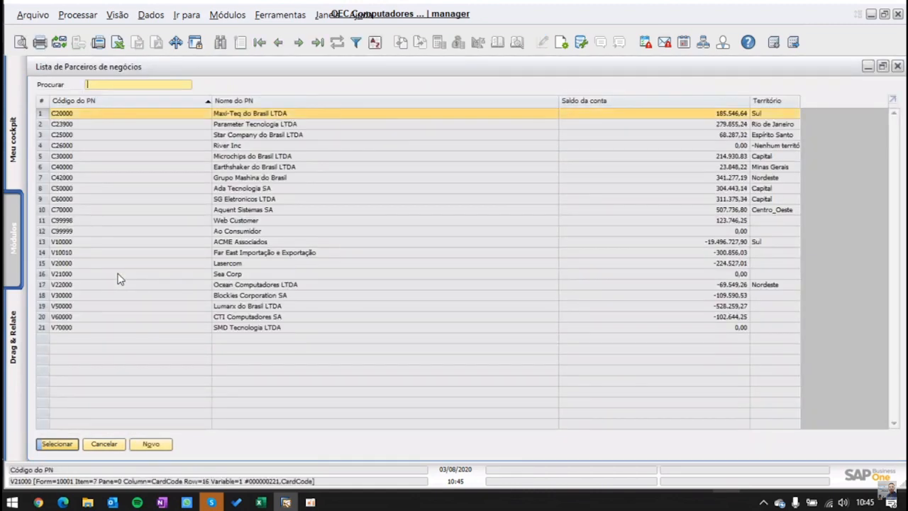
pyautogui.click(680, 148)
pyautogui.press('Return')
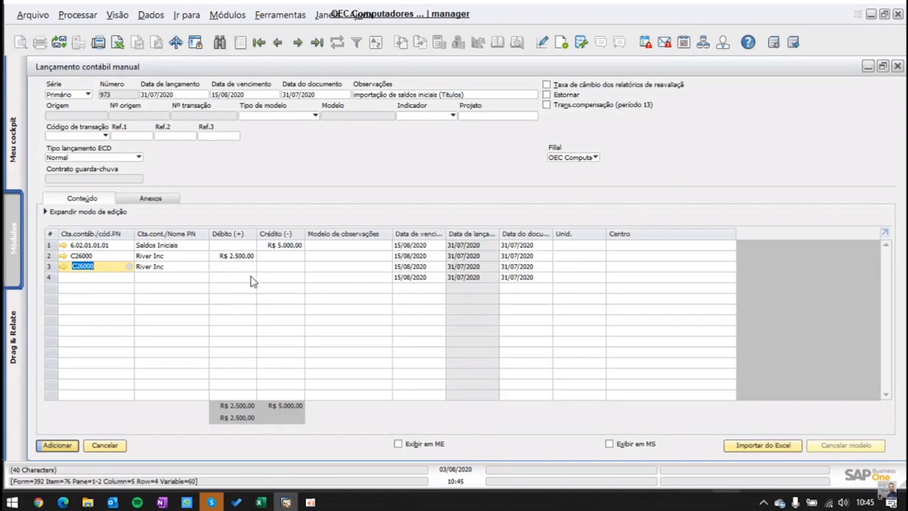
pyautogui.click(238, 266)
# Set the due date of line 3 to 15/09/2020
pyautogui.click(415, 268)
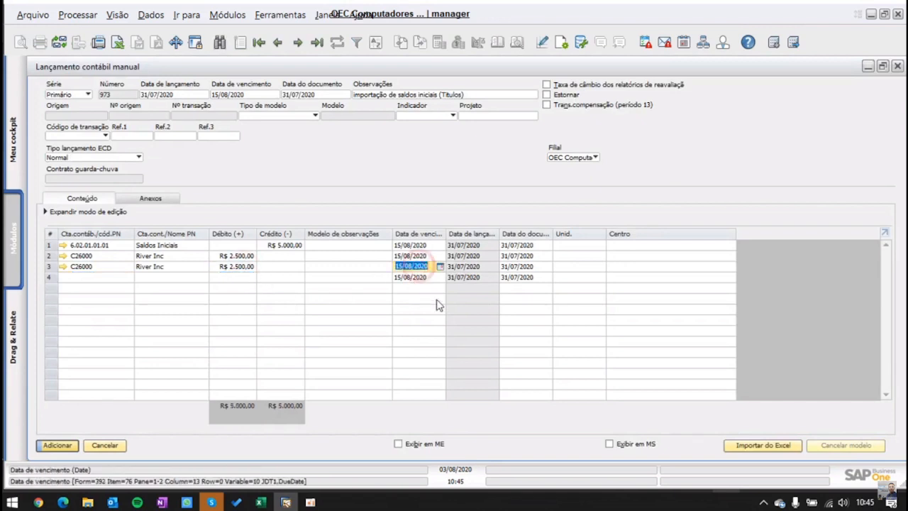
pyautogui.write('15/09')
pyautogui.press('Tab')
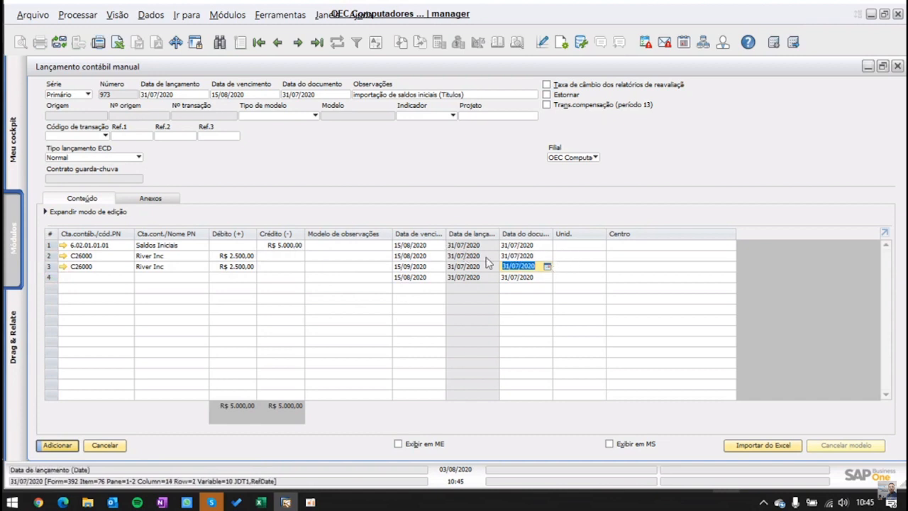
# Add the completed journal entry to the system and display its saved record
pyautogui.click(529, 255)
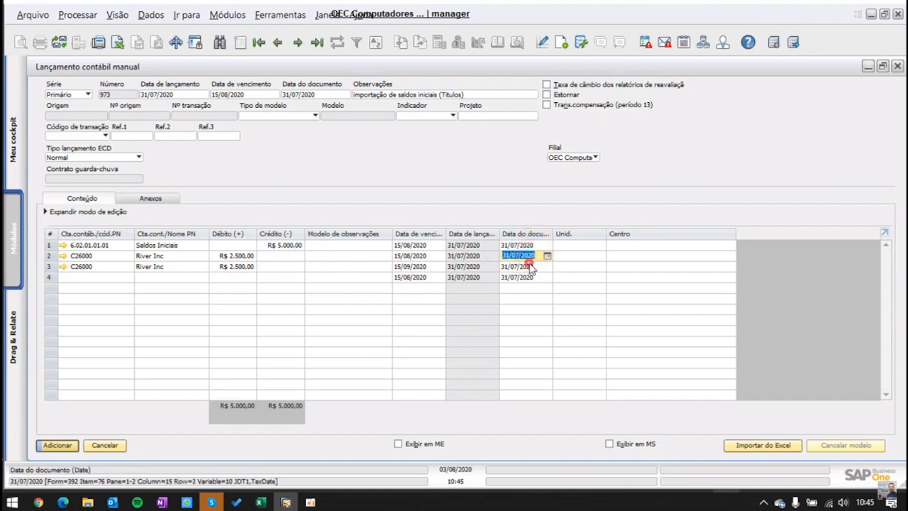
pyautogui.click(528, 266)
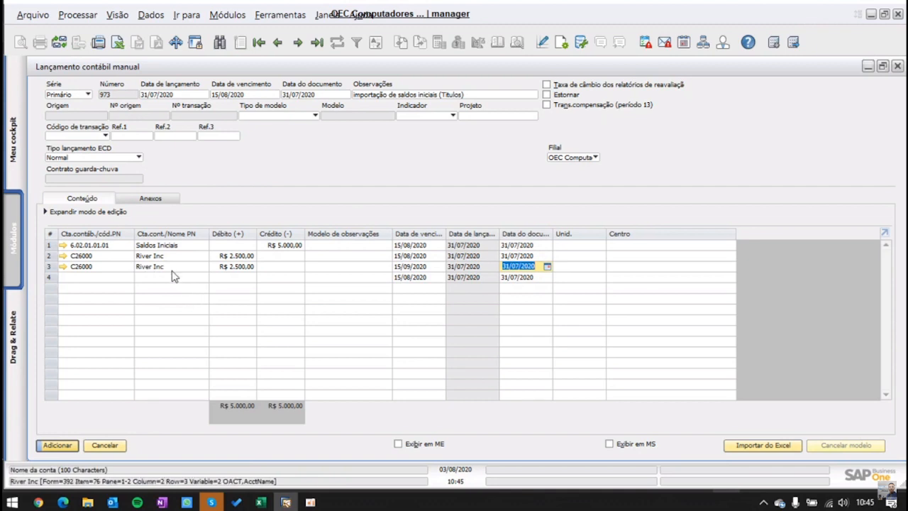
pyautogui.click(59, 445)
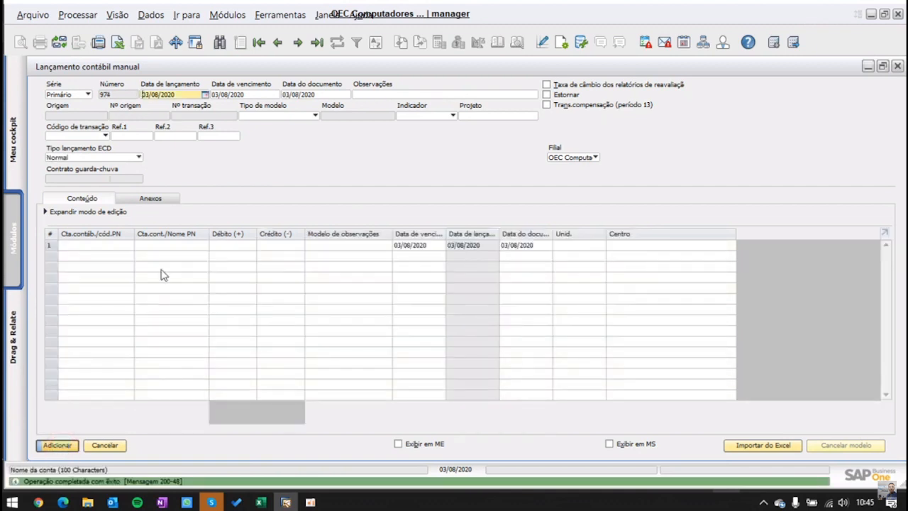
pyautogui.click(317, 42)
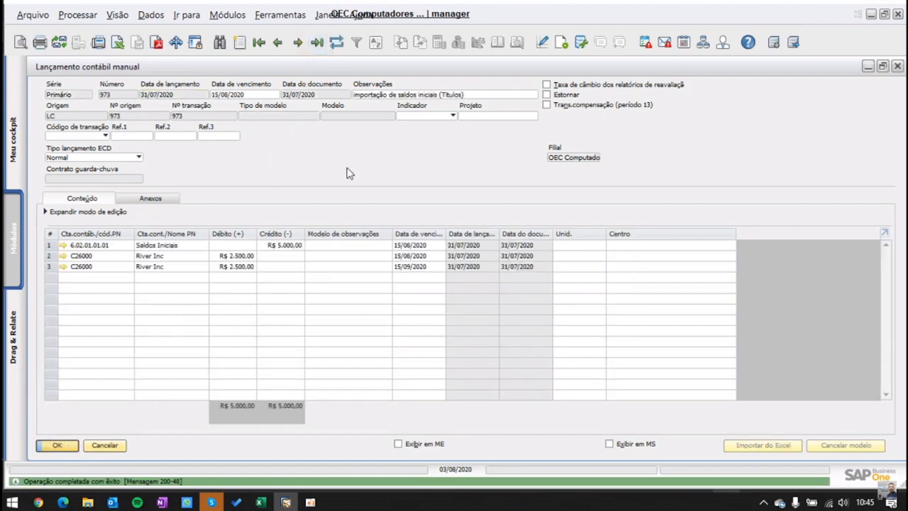
# Copy River Inc's code from its master record and check its open titles in an incoming payment (Contas a receber) without posting it
pyautogui.click(63, 266)
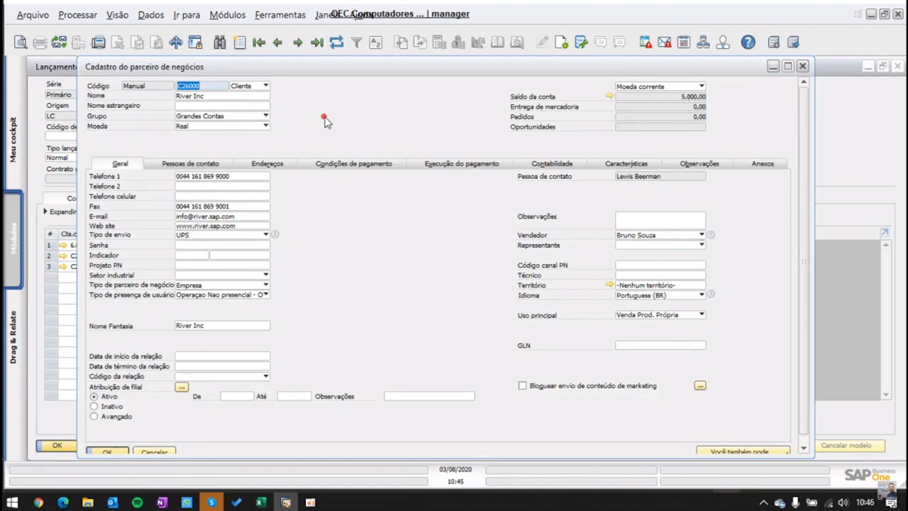
pyautogui.rightClick(202, 87)
pyautogui.click(224, 99)
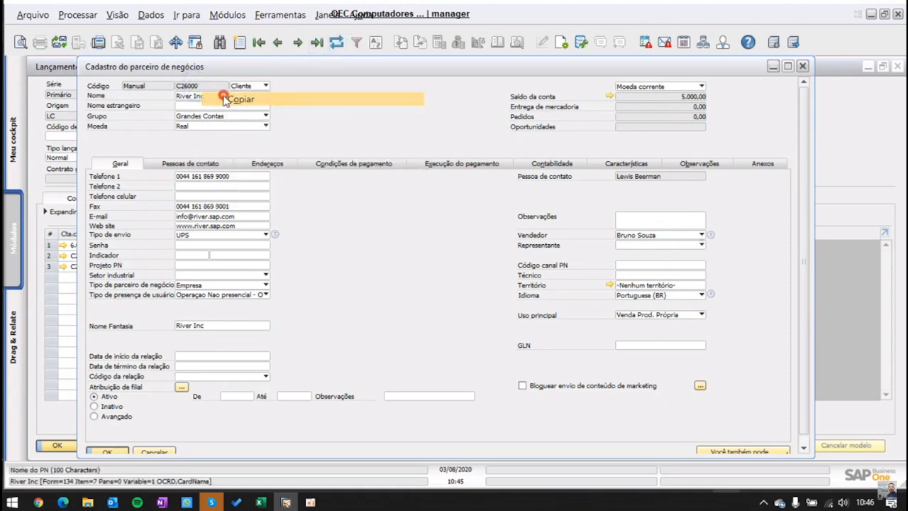
pyautogui.click(227, 14)
pyautogui.moveTo(274, 130)
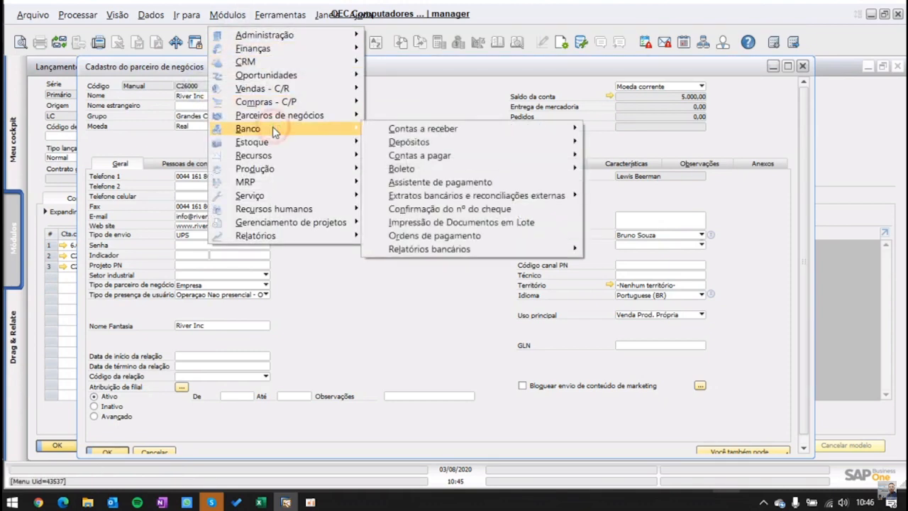
pyautogui.moveTo(447, 129)
pyautogui.click(614, 126)
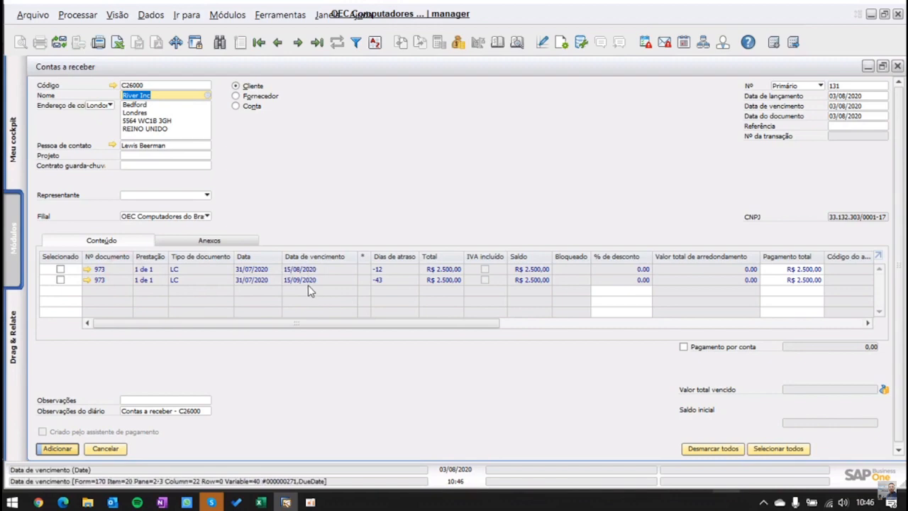
pyautogui.click(105, 448)
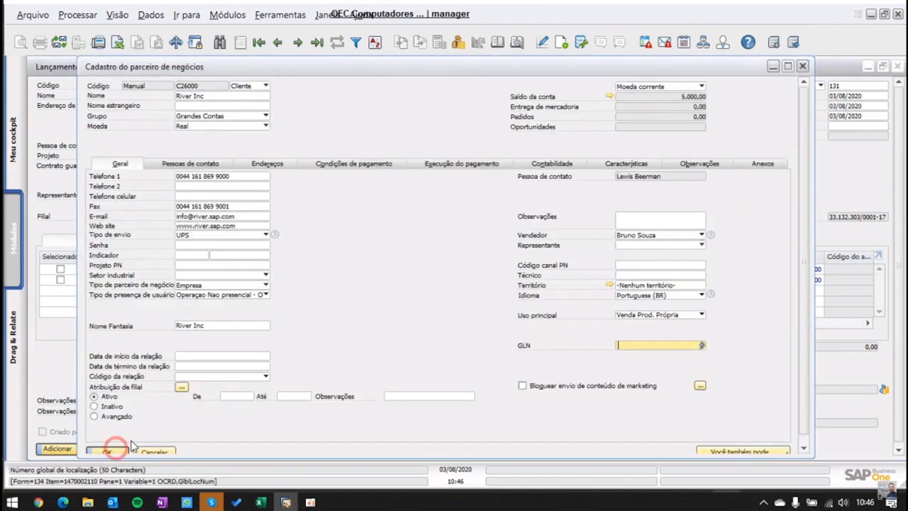
pyautogui.click(157, 450)
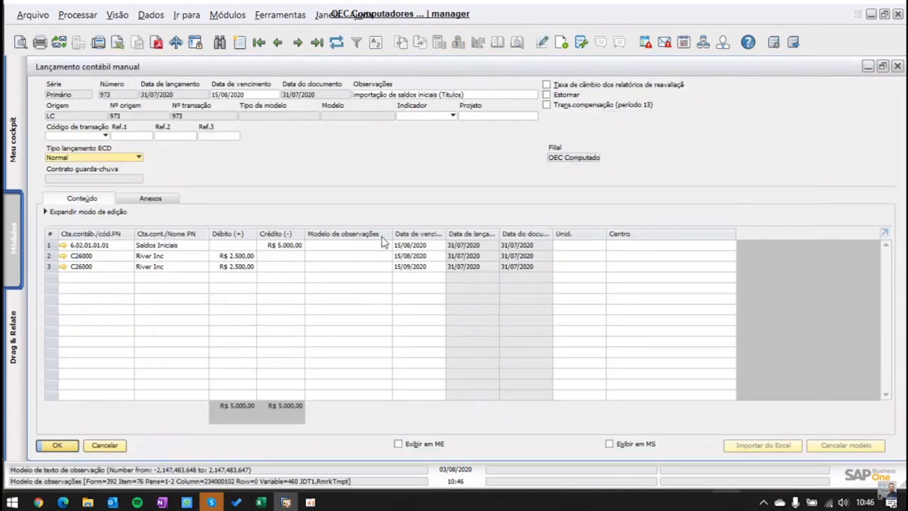
# Switch to the 1OJDT - JournalEntries workbook in Excel
pyautogui.click(361, 175)
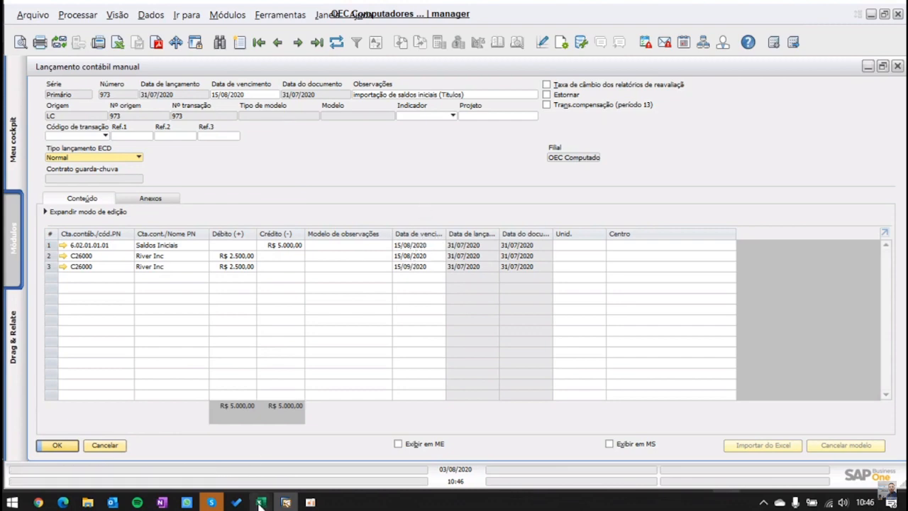
pyautogui.moveTo(261, 504)
pyautogui.click(206, 453)
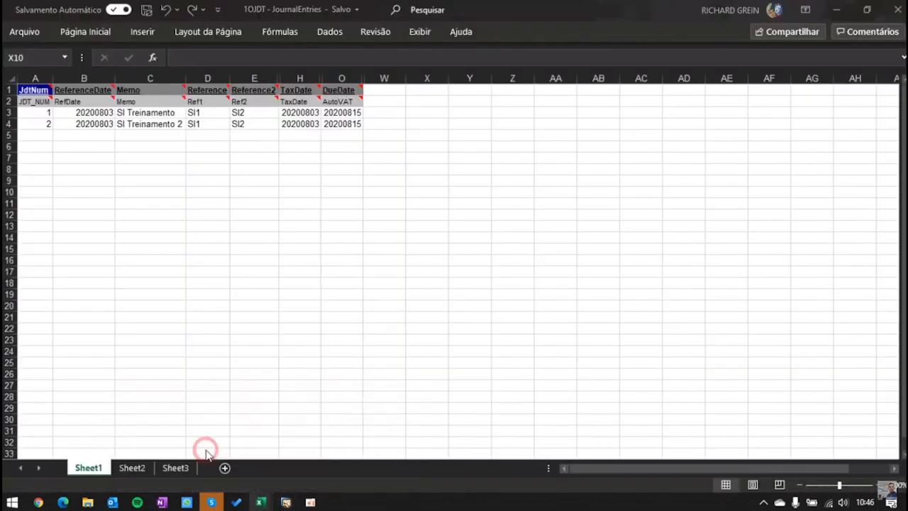
# View the 2JDT1 - JournalEntries_Lines workbook and return to the 1OJDT - JournalEntries header workbook
pyautogui.click(160, 237)
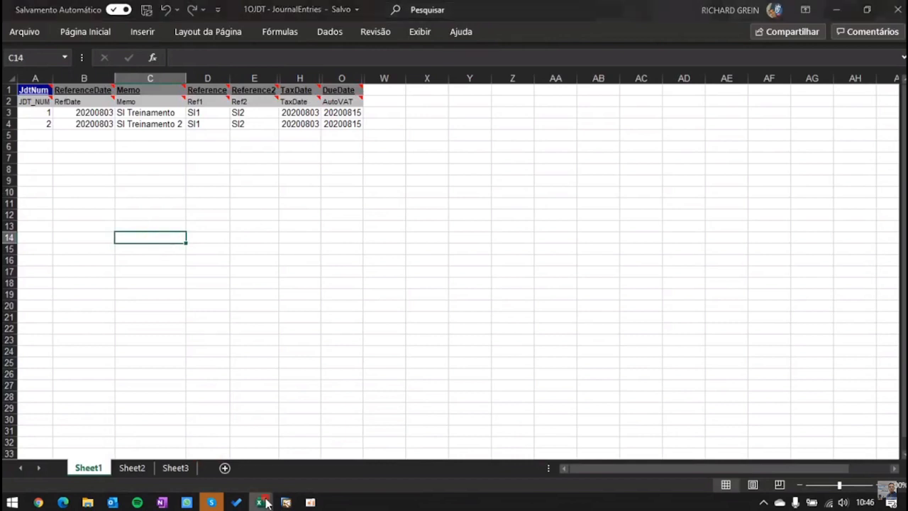
pyautogui.moveTo(260, 502)
pyautogui.click(348, 455)
pyautogui.click(396, 307)
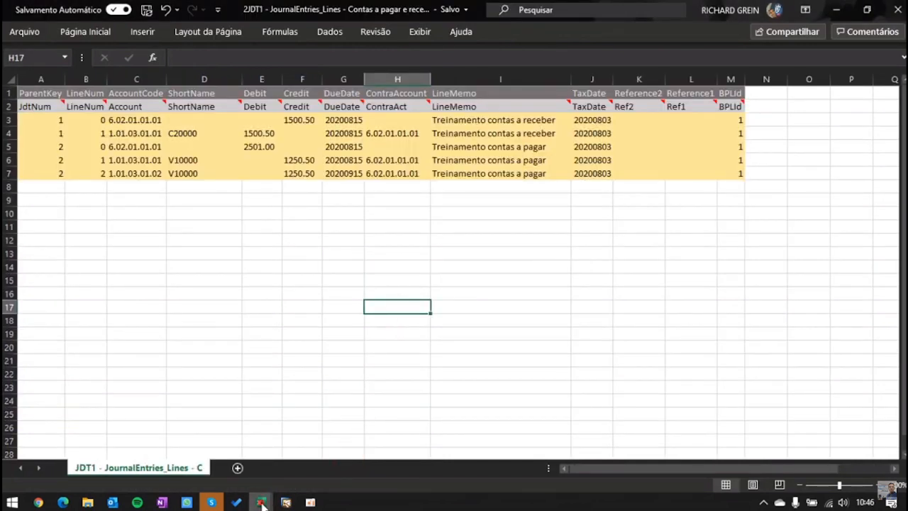
pyautogui.click(222, 442)
pyautogui.click(221, 259)
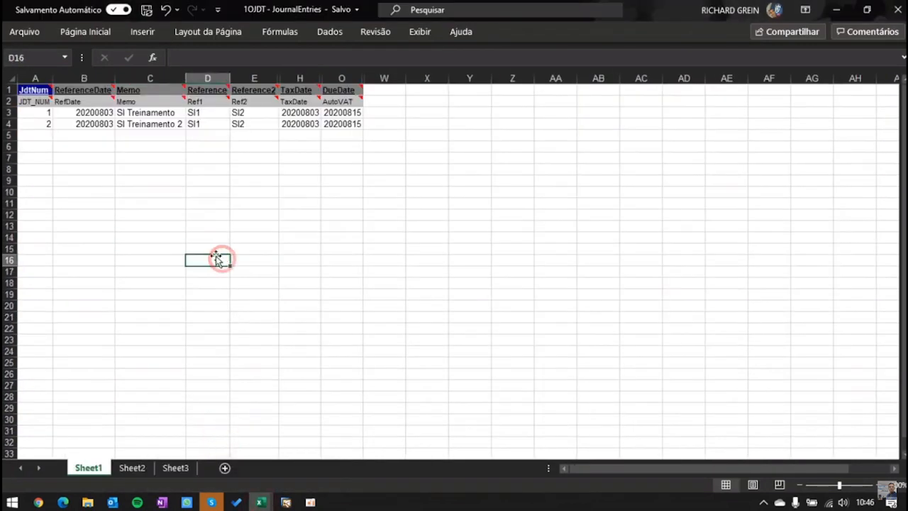
# Examine the JdtNum values of the two entries in rows 3 and 4 and the rest of that column
pyautogui.click(45, 114)
pyautogui.click(44, 122)
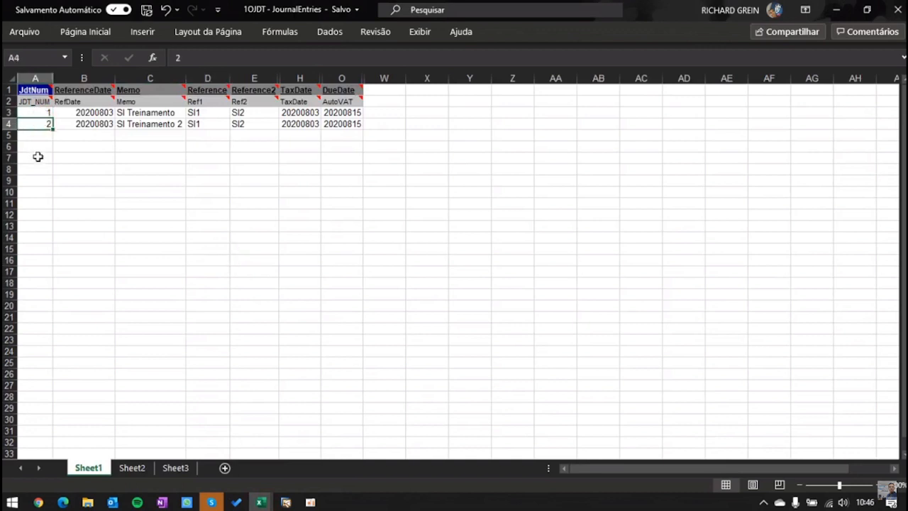
pyautogui.moveTo(34, 119); pyautogui.dragTo(34, 339)
pyautogui.click(113, 251)
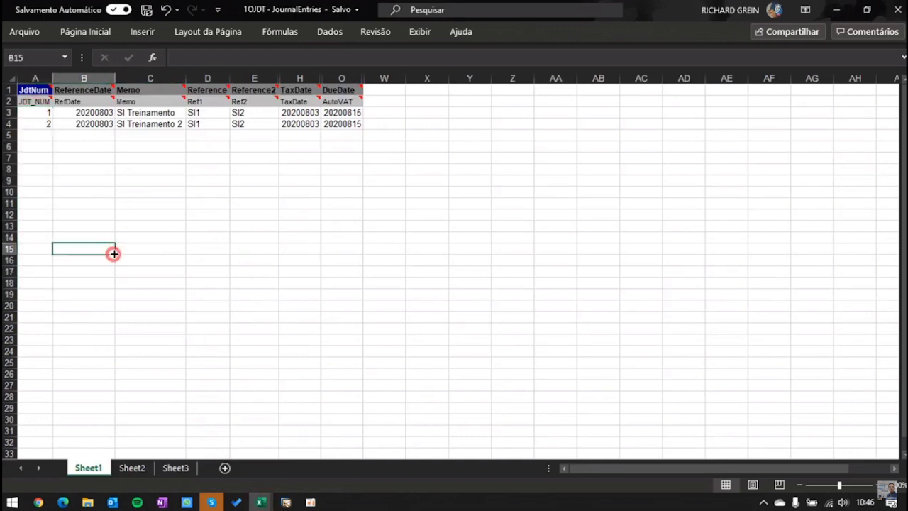
# Switch to SAP Business One and start a new blank manual journal entry
pyautogui.moveTo(285, 499)
pyautogui.click(280, 450)
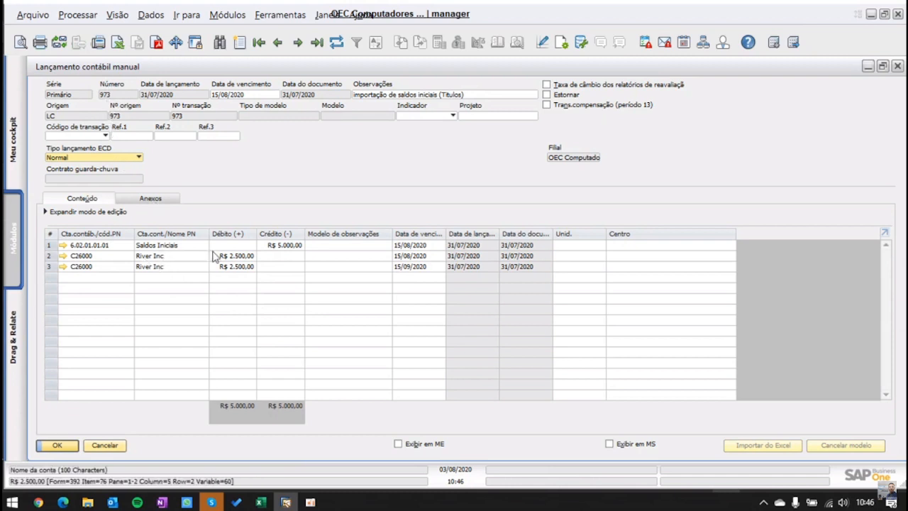
pyautogui.click(239, 41)
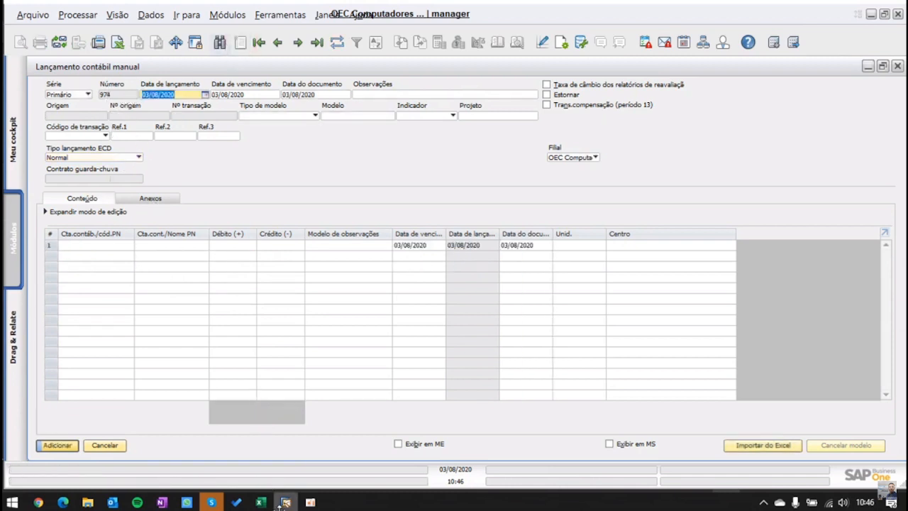
# Compare the JdtNum values in A3 and A4 of the 1OJDT workbook with the blank journal entry form in SAP Business One
pyautogui.moveTo(268, 504)
pyautogui.click(199, 456)
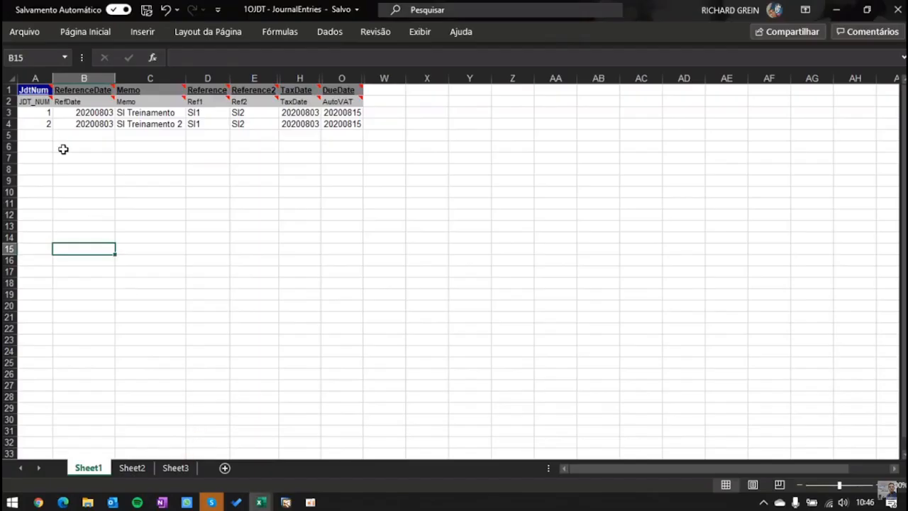
pyautogui.click(43, 113)
pyautogui.click(41, 124)
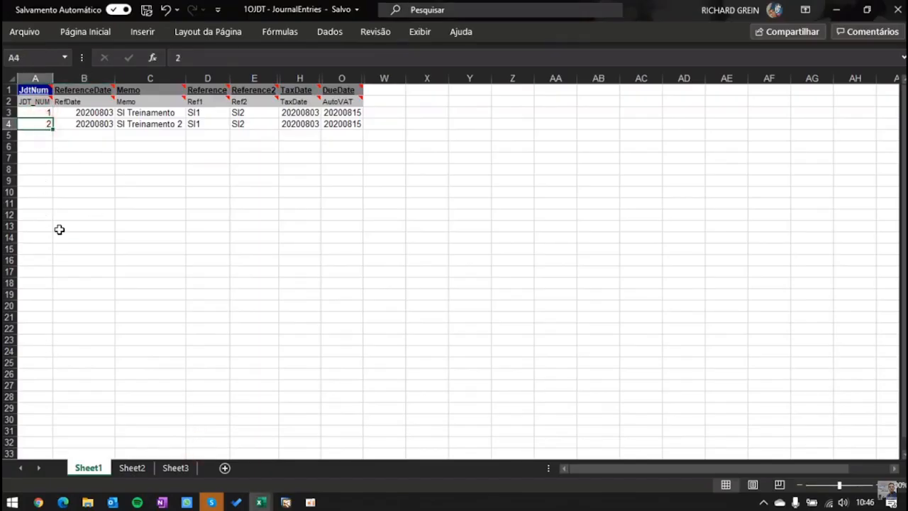
pyautogui.click(285, 502)
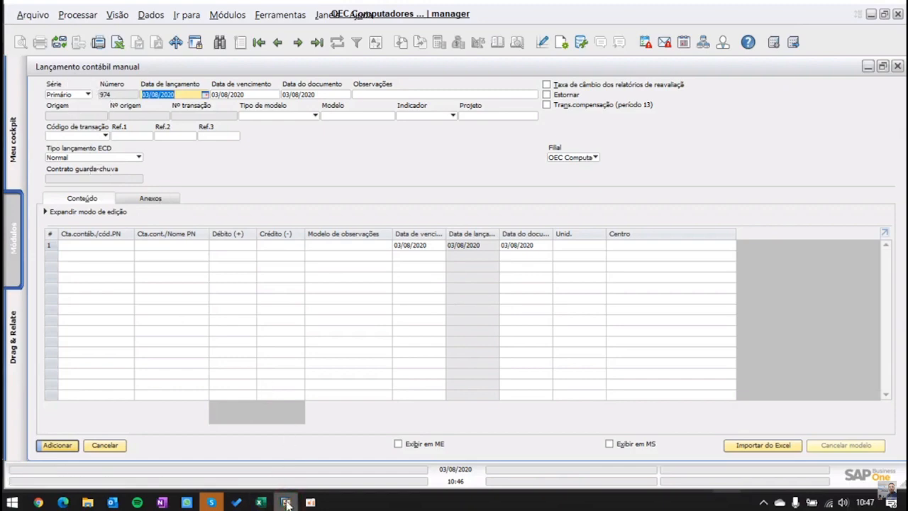
pyautogui.hotkey('alt', 'Tab')
pyautogui.click(49, 112)
pyautogui.click(44, 122)
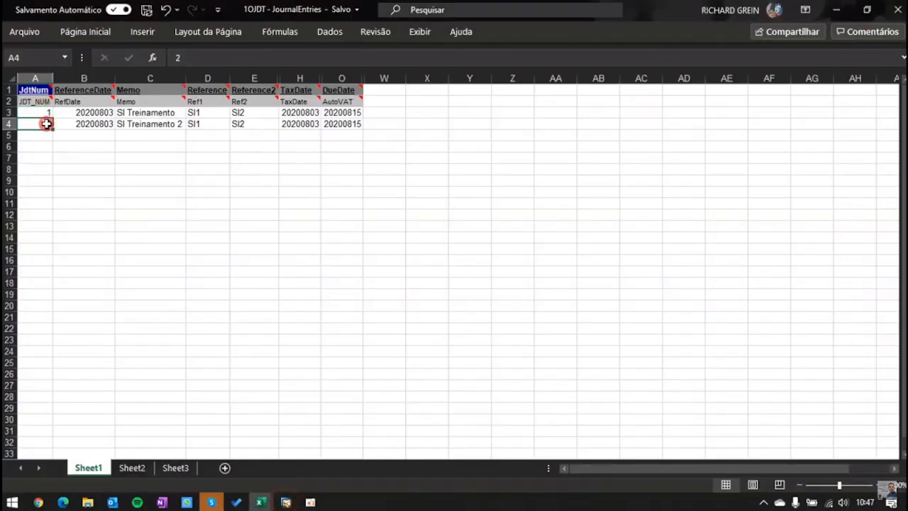
# Inspect the year, month and day parts of the ReferenceDate in cell B3 without changing it
pyautogui.click(80, 113)
pyautogui.moveTo(78, 101)
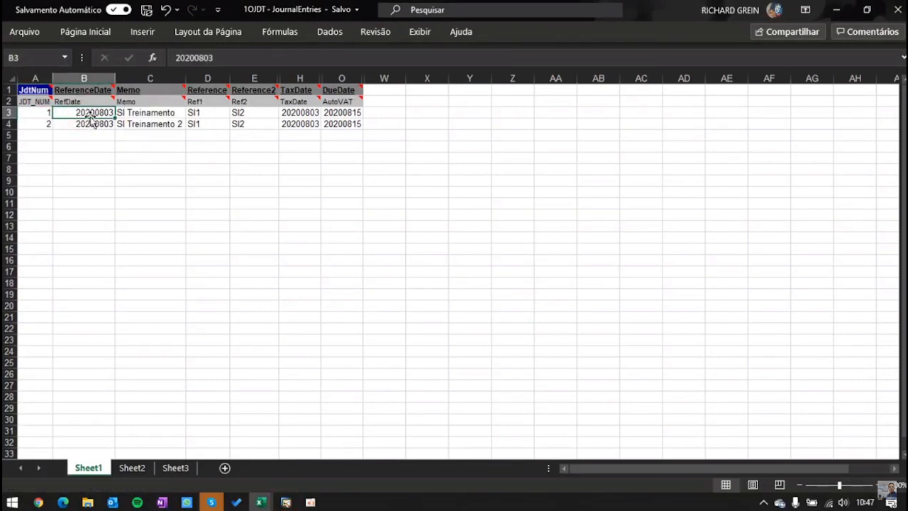
pyautogui.doubleClick(94, 113)
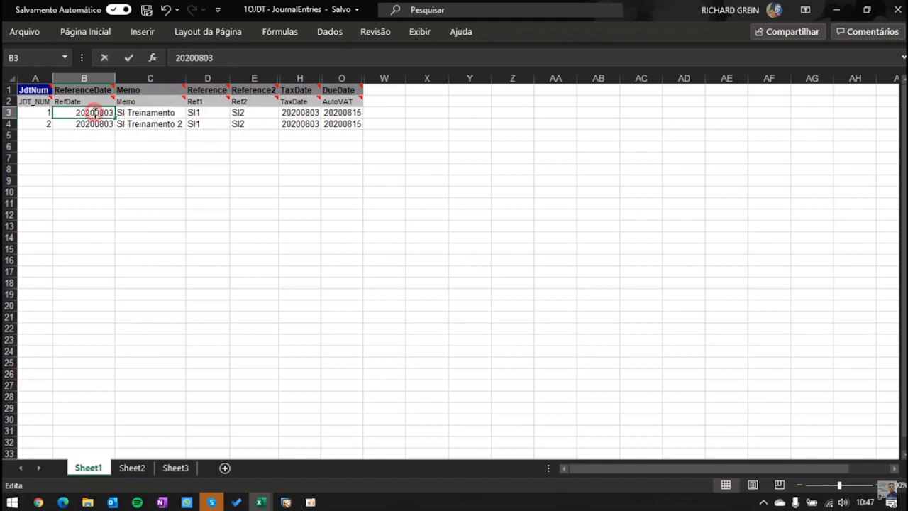
pyautogui.moveTo(94, 112); pyautogui.dragTo(76, 112)
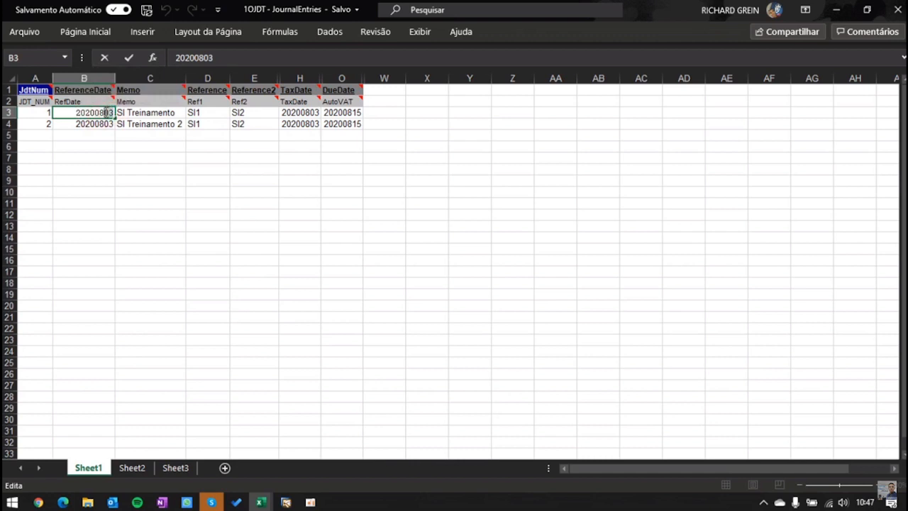
pyautogui.click(150, 156)
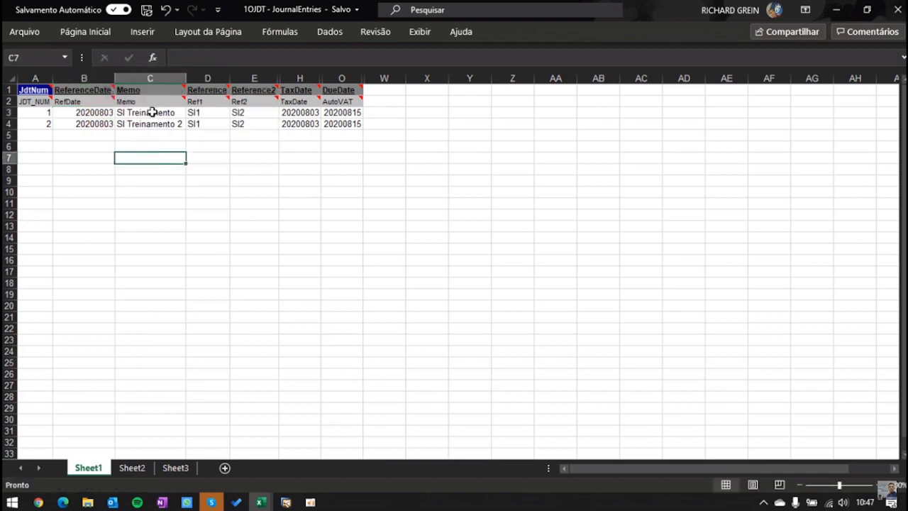
# Read the note on the Memo column and check it against the journal entry form in SAP Business One
pyautogui.click(151, 112)
pyautogui.moveTo(155, 97)
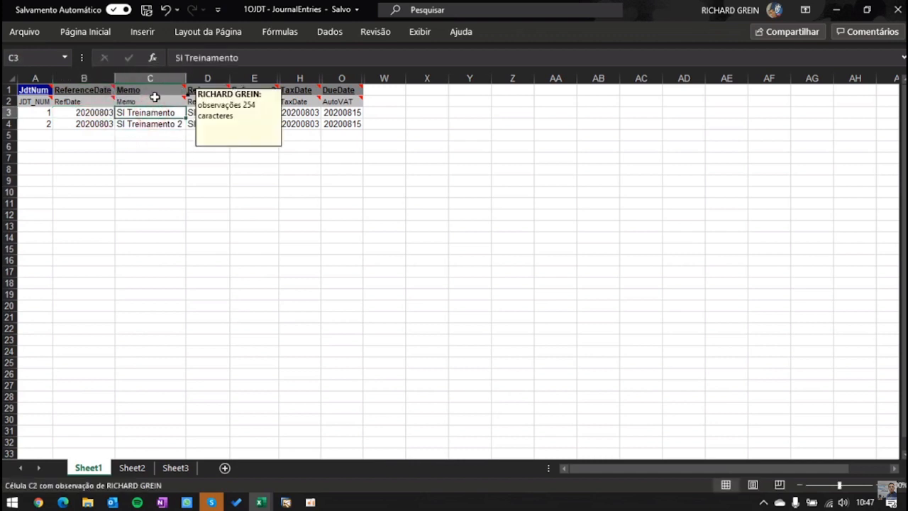
pyautogui.click(286, 502)
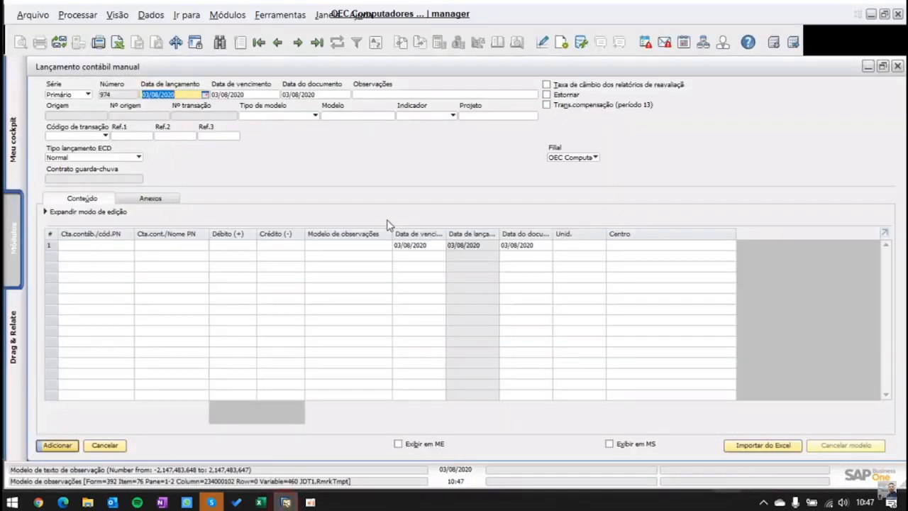
pyautogui.click(286, 502)
# Examine the Reference and Reference2 values in D3:E4 and check them against the journal entry form in SAP Business One
pyautogui.click(204, 113)
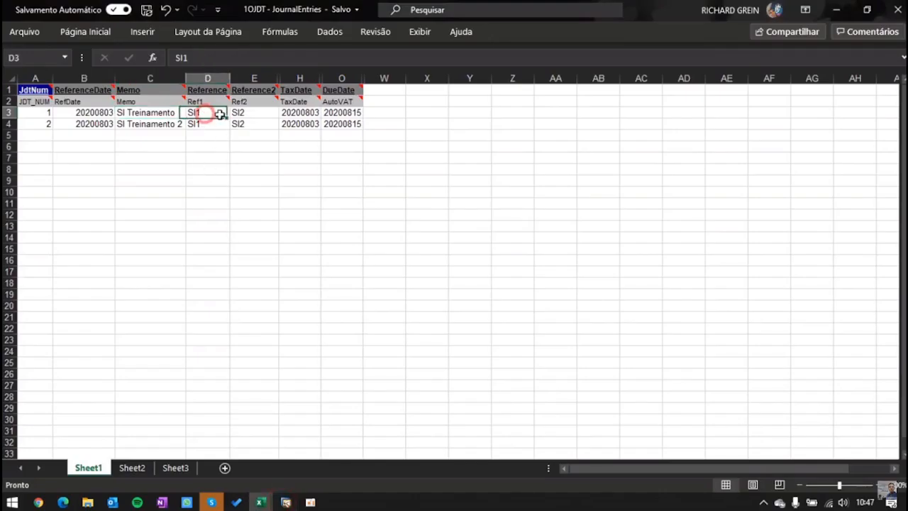
pyautogui.click(246, 112)
pyautogui.click(194, 112)
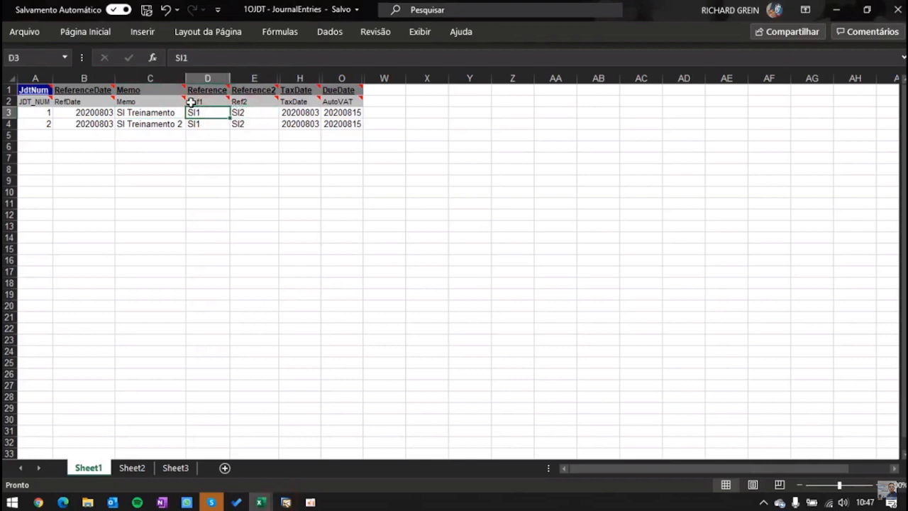
pyautogui.click(285, 502)
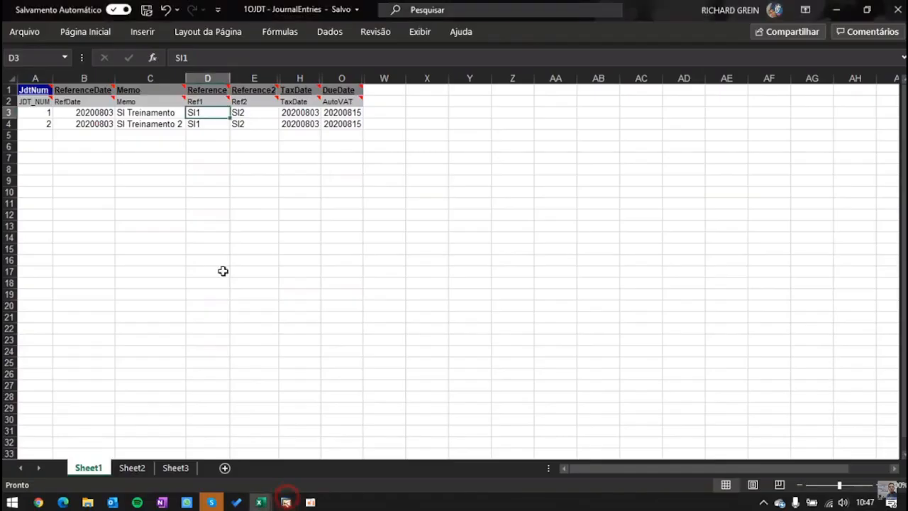
pyautogui.hotkey('alt', 'Tab')
pyautogui.click(201, 114)
pyautogui.moveTo(216, 119); pyautogui.dragTo(232, 123)
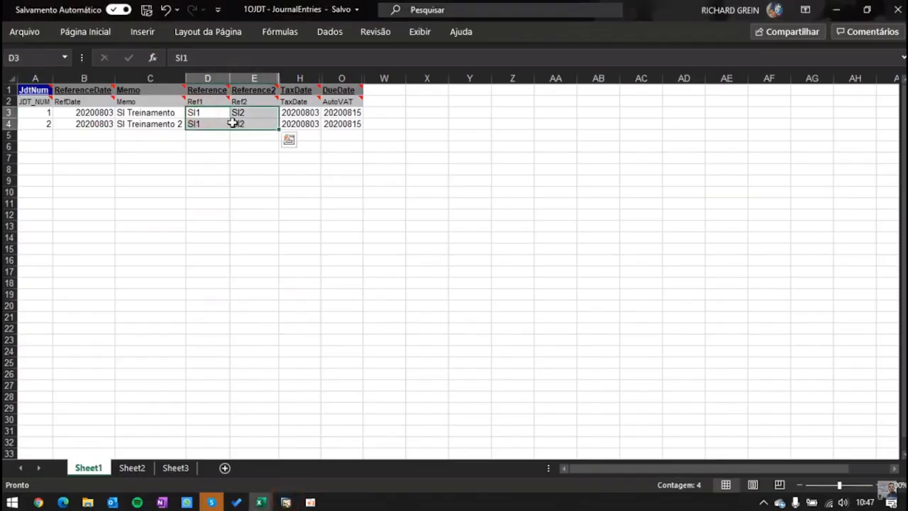
pyautogui.click(233, 158)
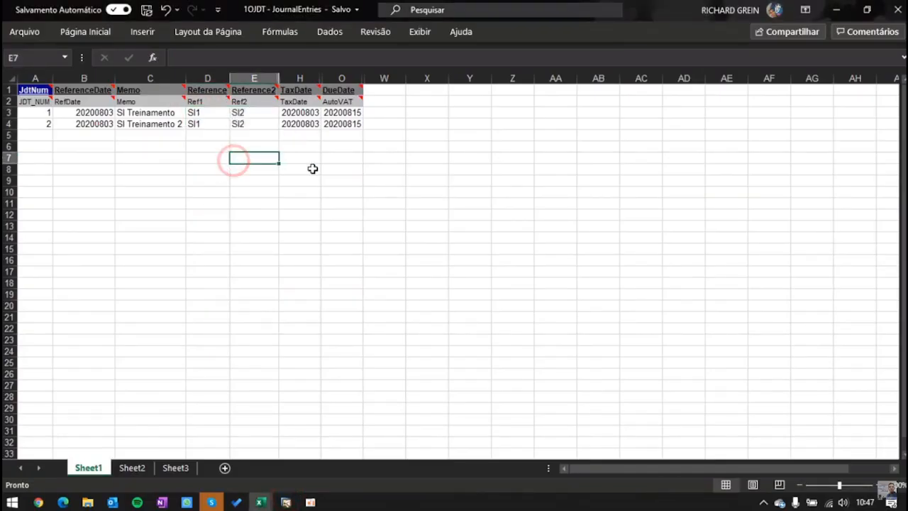
# Read the notes on the TaxDate and DueDate headers and examine the dates beneath them
pyautogui.click(304, 105)
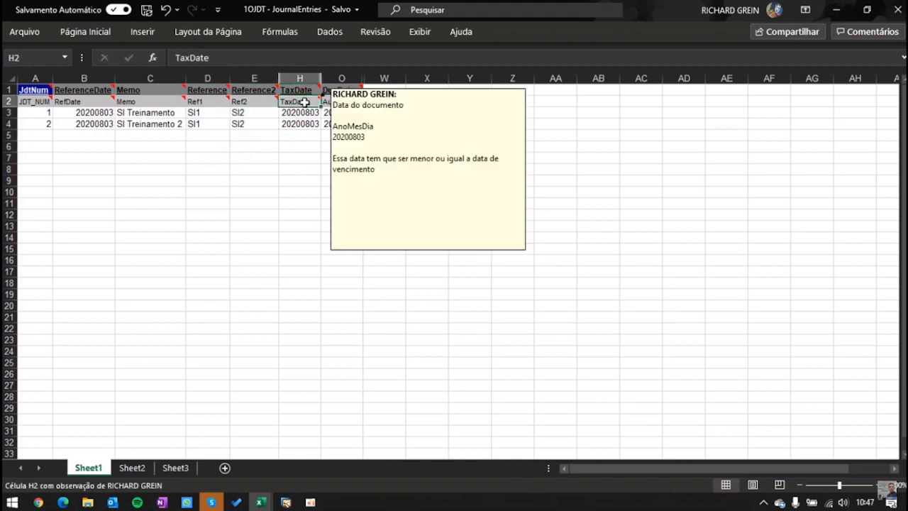
pyautogui.click(304, 112)
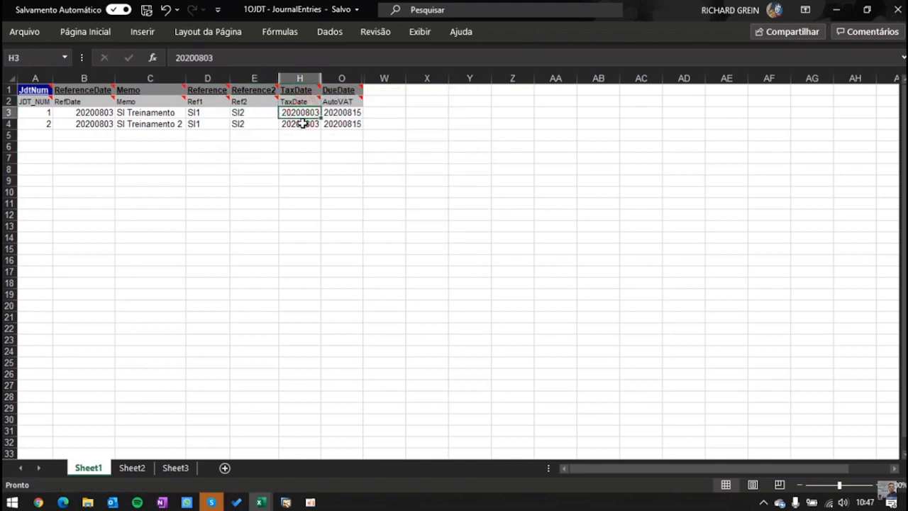
pyautogui.click(302, 123)
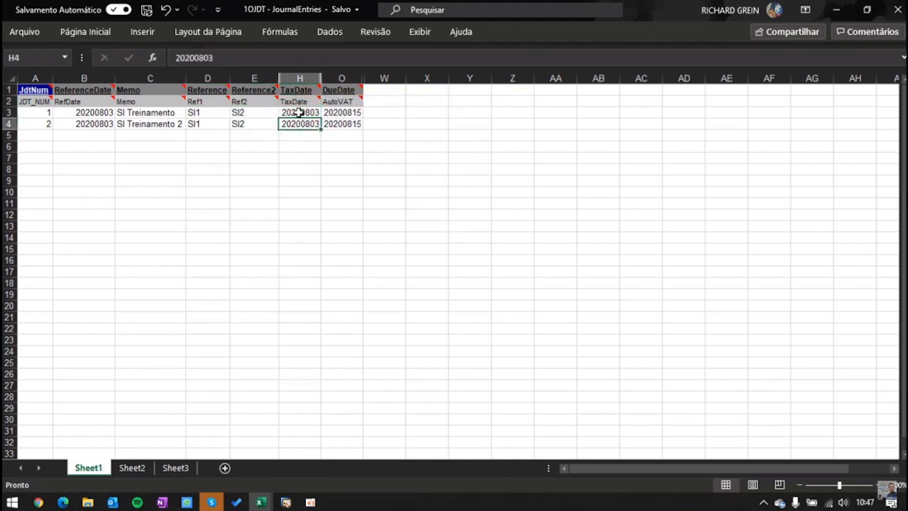
pyautogui.click(336, 100)
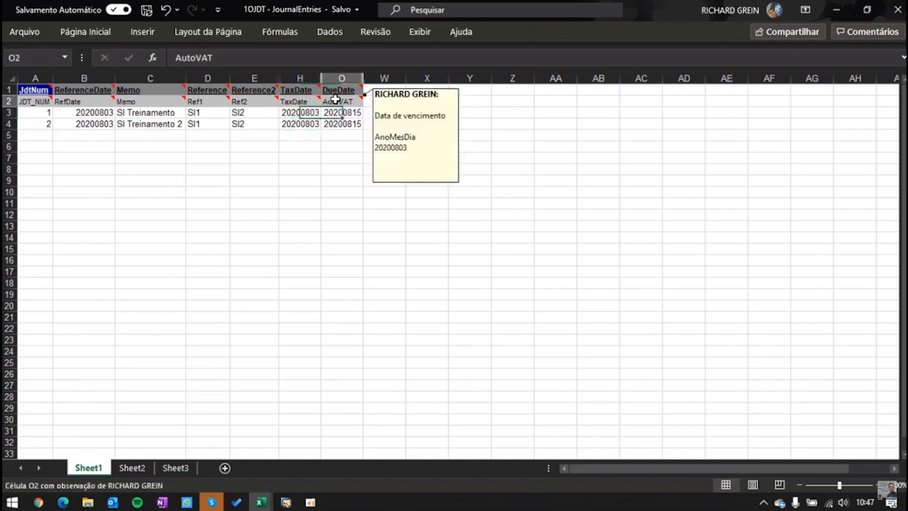
pyautogui.click(337, 112)
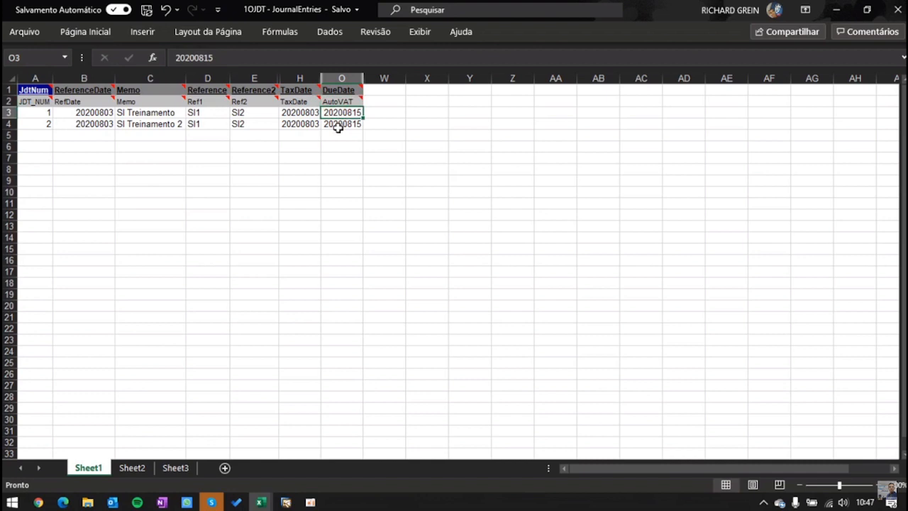
# Reread the TaxDate note's date rule and compare the document date with the due date in row 3
pyautogui.click(303, 102)
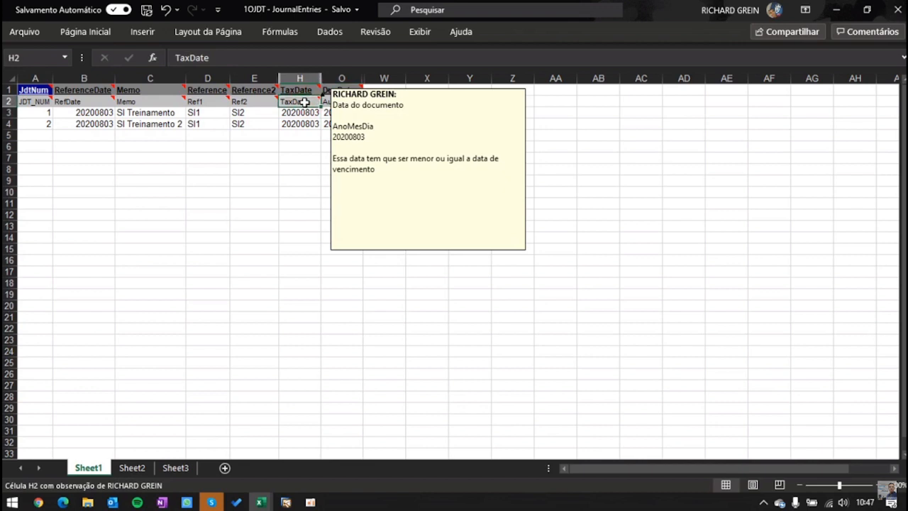
pyautogui.click(345, 114)
pyautogui.moveTo(302, 112); pyautogui.dragTo(340, 113)
pyautogui.click(341, 112)
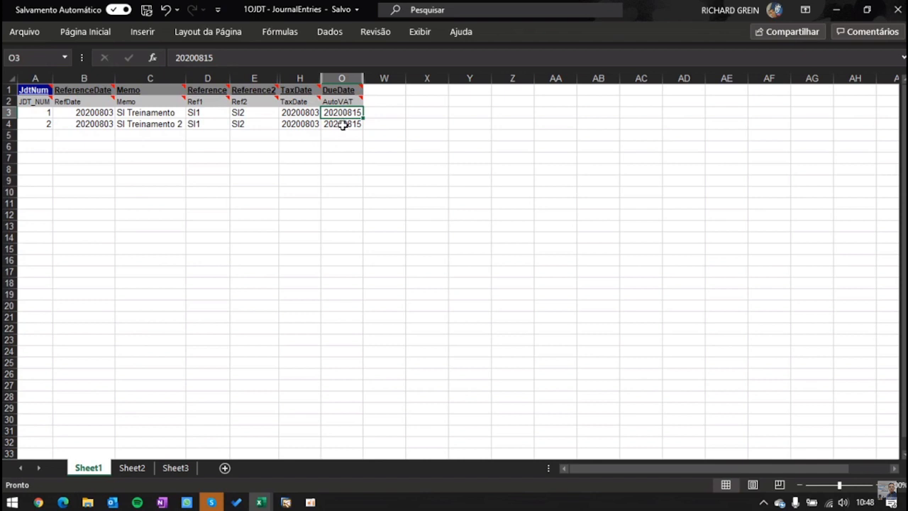
pyautogui.click(156, 226)
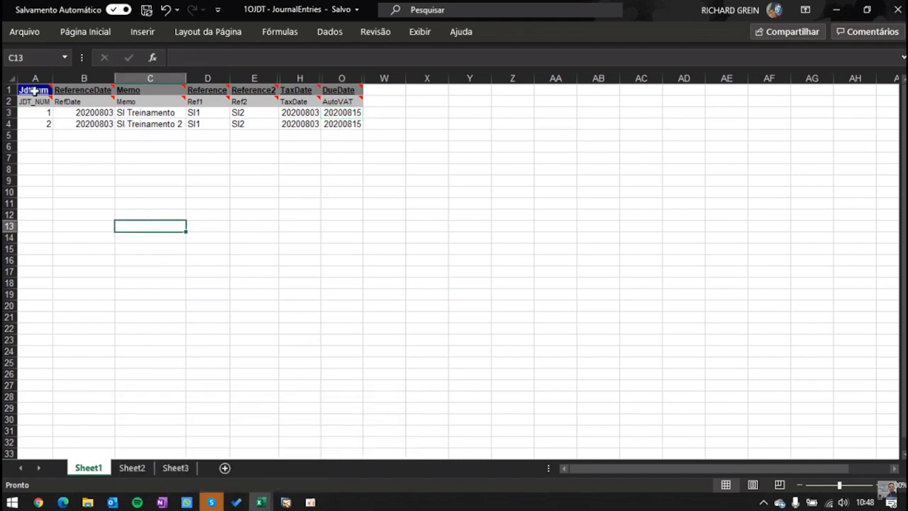
# Review the whole header table in the 1OJDT workbook and switch to the 2JDT1 - JournalEntries_Lines workbook
pyautogui.moveTo(34, 90); pyautogui.dragTo(361, 134)
pyautogui.click(454, 215)
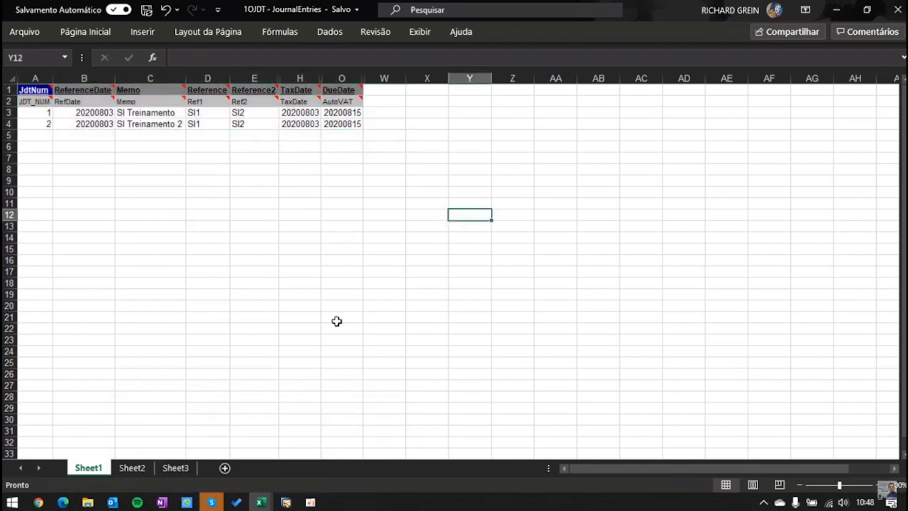
pyautogui.click(267, 500)
pyautogui.click(320, 445)
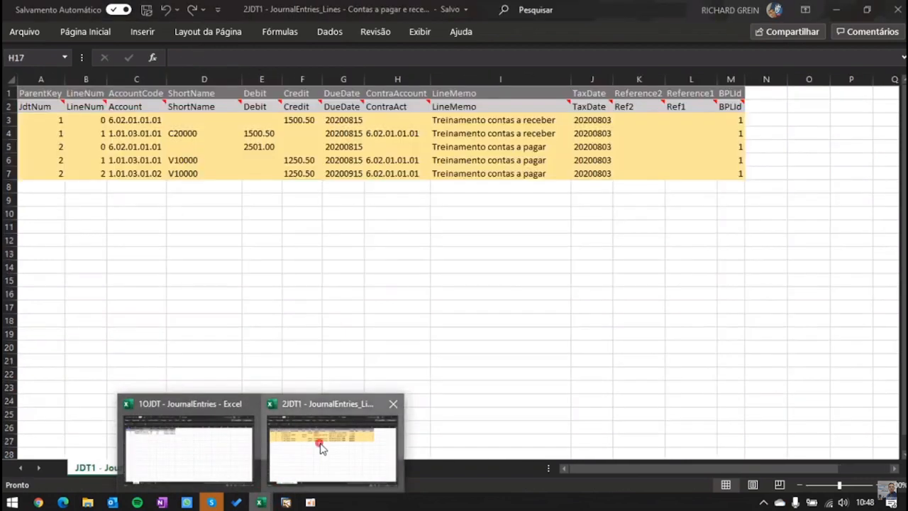
pyautogui.click(341, 296)
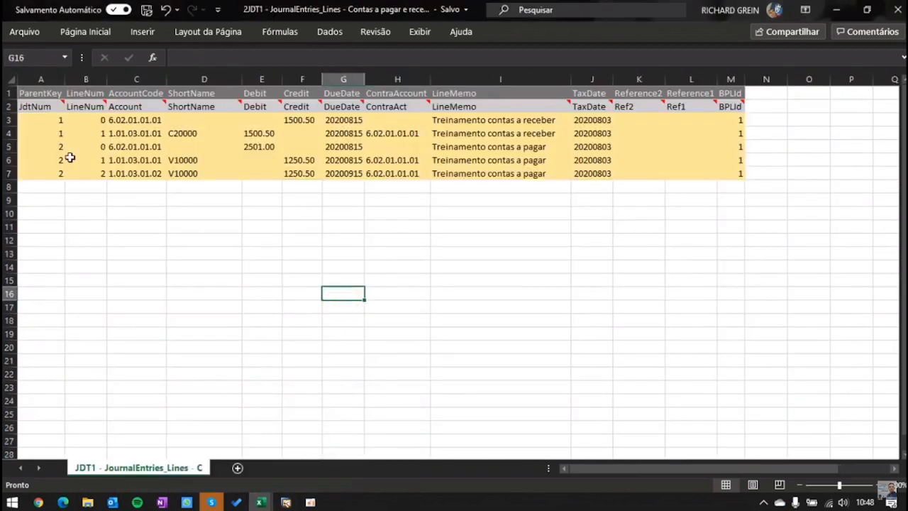
# Examine the ParentKey column in the lines workbook and compare it with the header table in the 1OJDT workbook
pyautogui.click(46, 76)
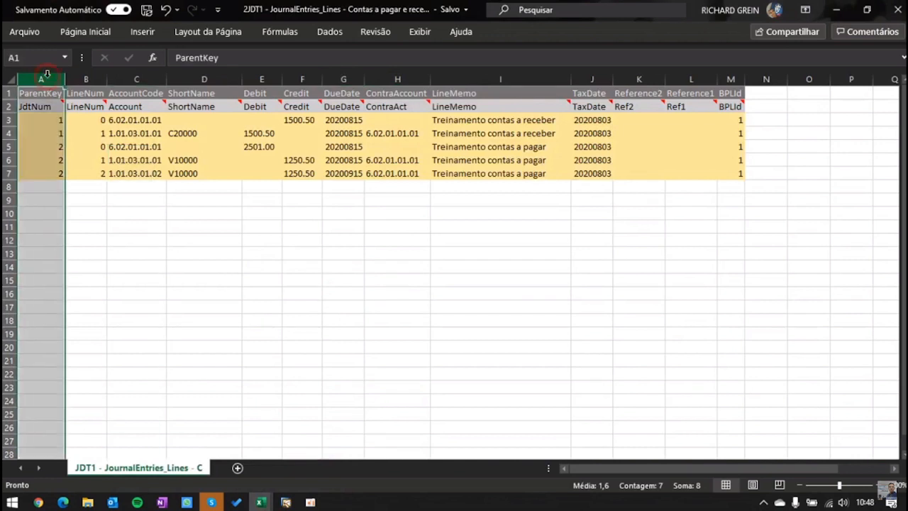
pyautogui.click(26, 201)
pyautogui.moveTo(259, 499)
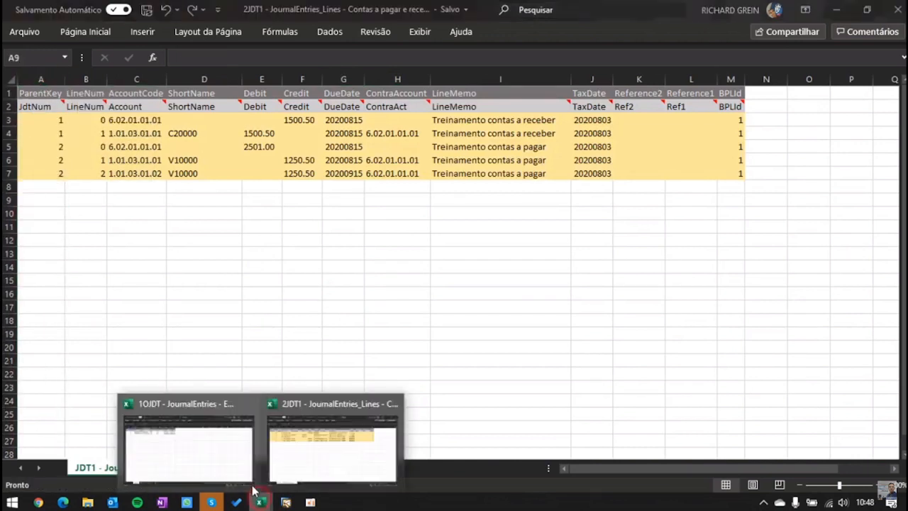
pyautogui.click(217, 441)
pyautogui.click(158, 275)
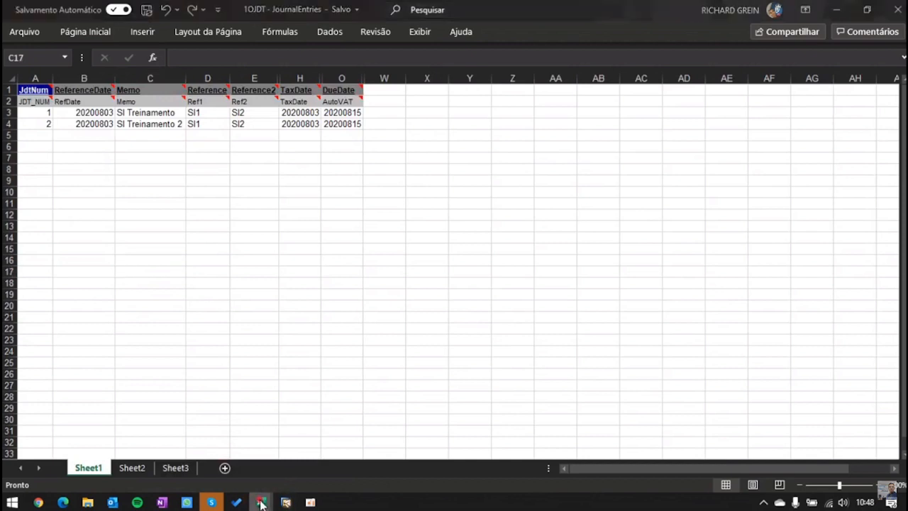
# Match the ParentKey 1 lines in A3:A4 of the 2JDT1 workbook with JdtNum 1 in the 1OJDT header workbook
pyautogui.click(308, 446)
pyautogui.moveTo(48, 119); pyautogui.dragTo(52, 131)
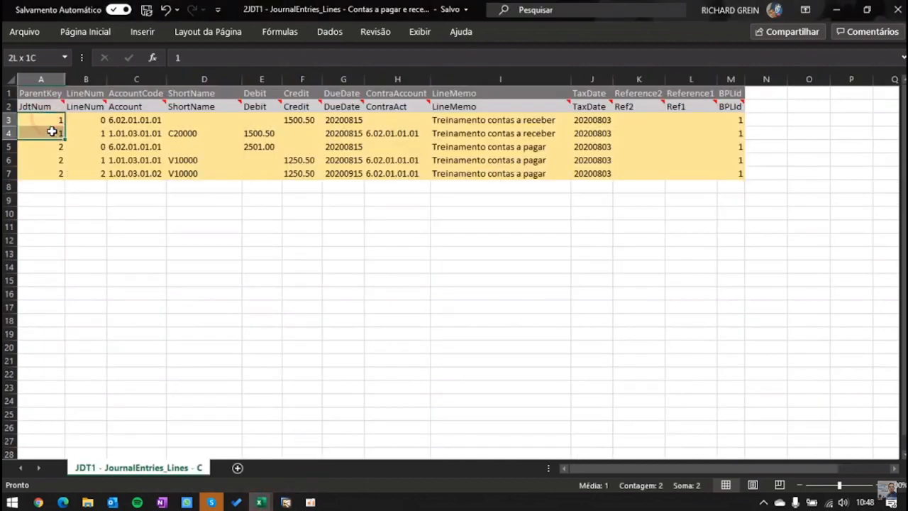
pyautogui.moveTo(260, 500)
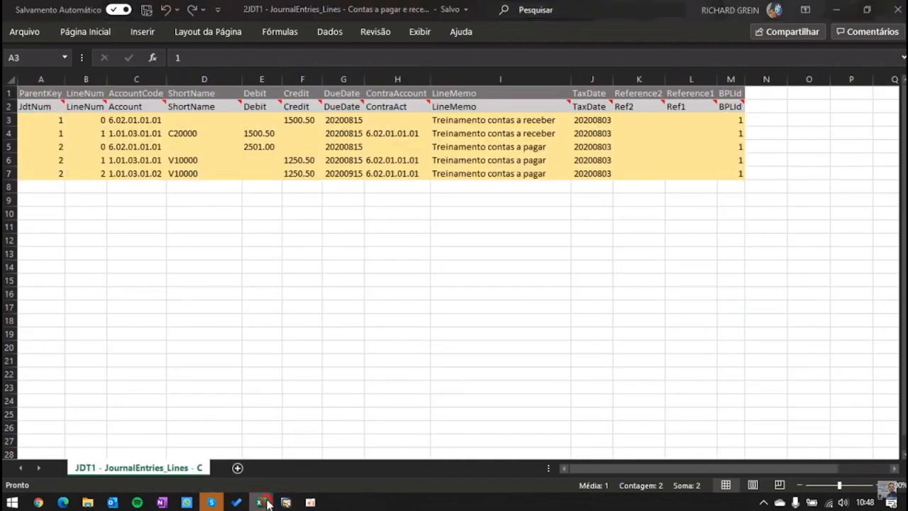
pyautogui.click(213, 443)
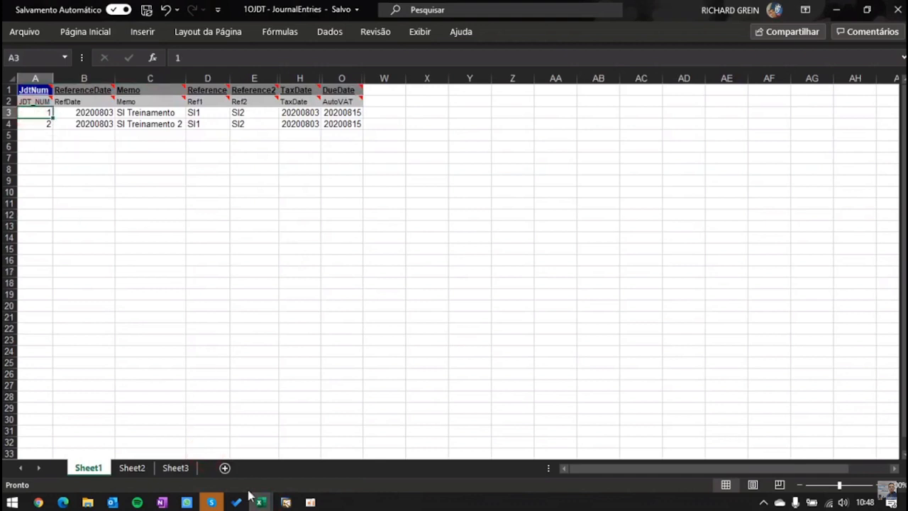
# Match the ParentKey 2 lines starting at A5 of the 2JDT1 workbook with JdtNum 2 in the 1OJDT header workbook
pyautogui.moveTo(260, 500)
pyautogui.click(305, 461)
pyautogui.moveTo(53, 147); pyautogui.dragTo(56, 188)
pyautogui.click(217, 430)
pyautogui.click(44, 122)
pyautogui.click(456, 246)
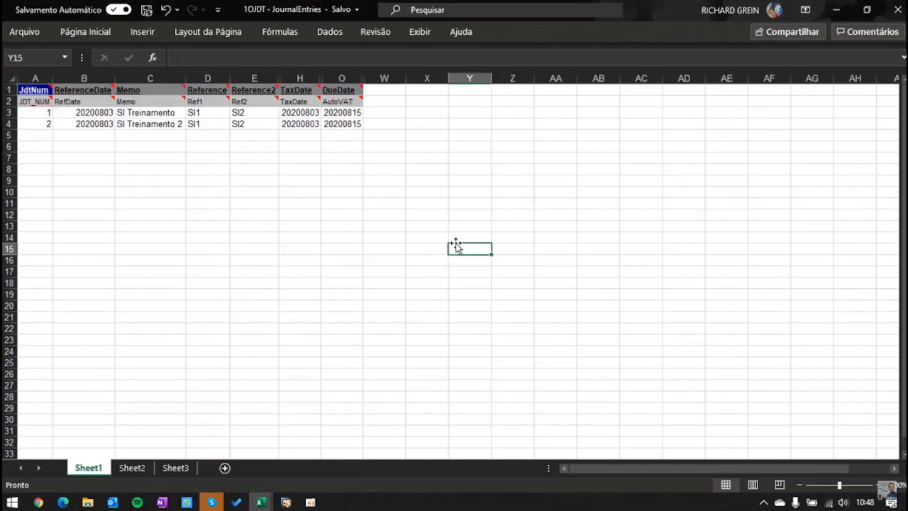
pyautogui.click(302, 213)
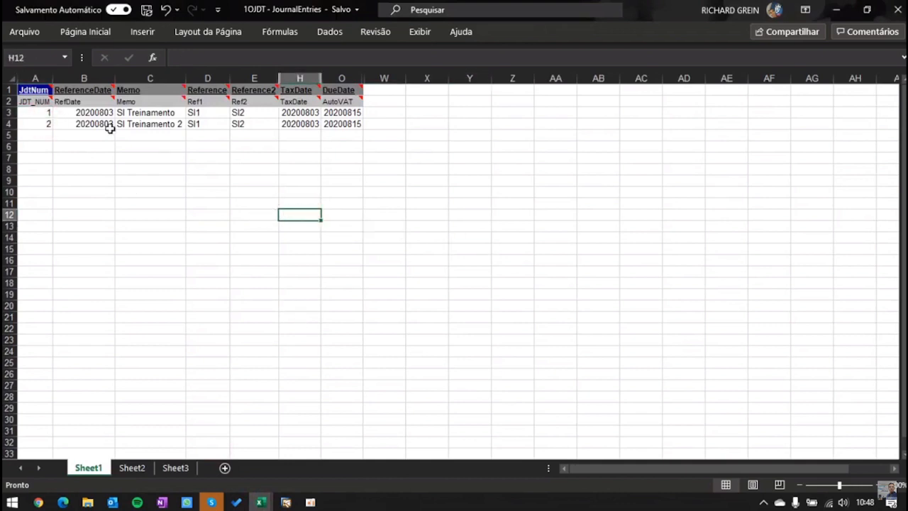
# Return to the 2JDT1 workbook and examine the first entry's lines in rows 3 and 4, including their LineNum values
pyautogui.moveTo(260, 502)
pyautogui.click(300, 461)
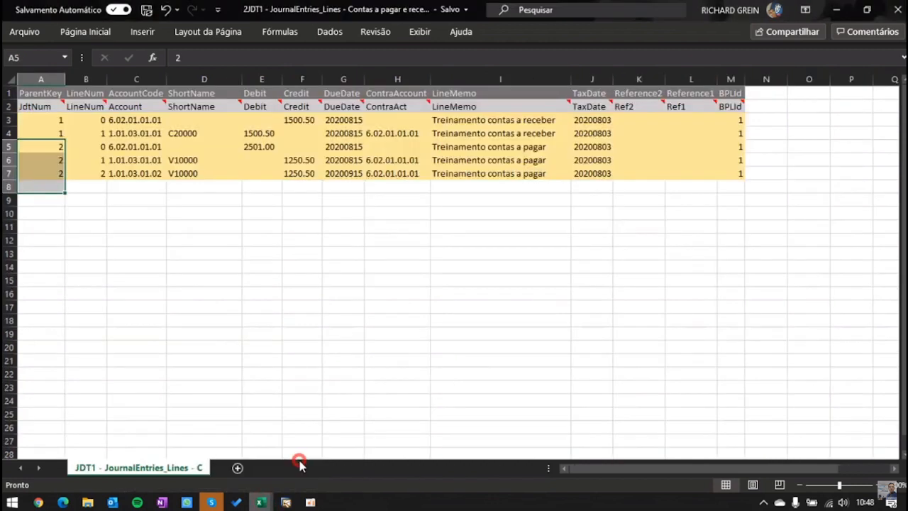
pyautogui.click(235, 310)
pyautogui.moveTo(25, 119); pyautogui.dragTo(732, 132)
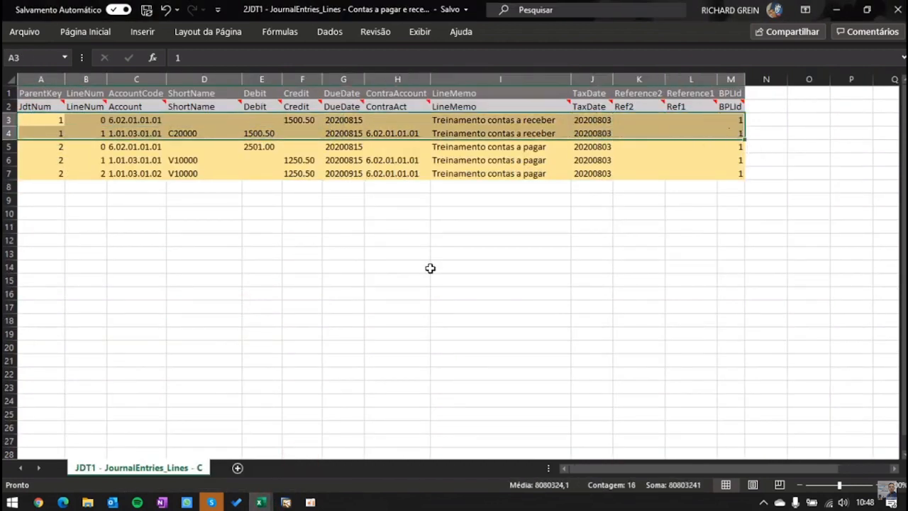
pyautogui.click(78, 119)
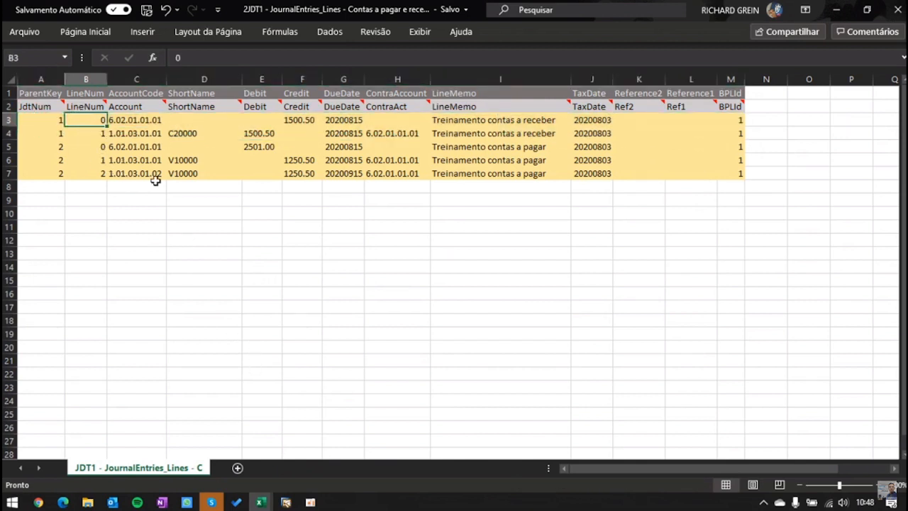
pyautogui.click(82, 121)
pyautogui.click(79, 132)
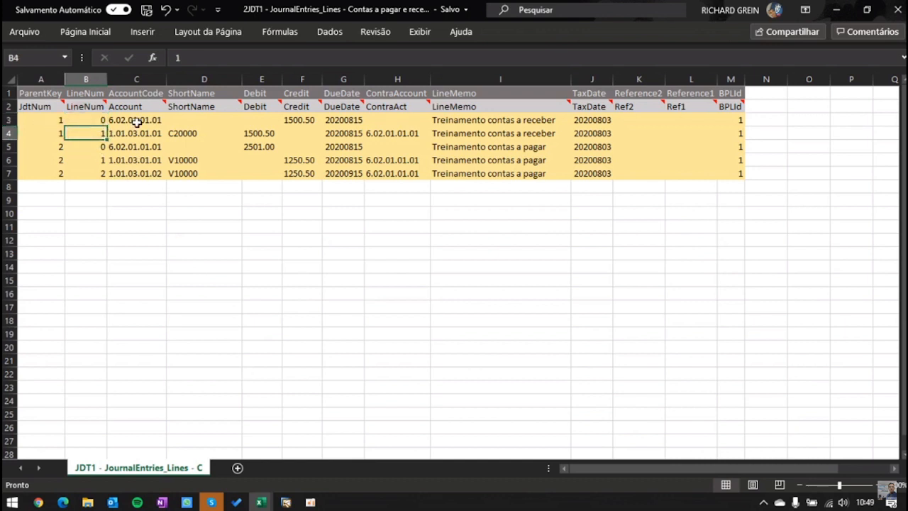
# Compare the account code in C3 with the opening-balance account on the last journal entry in SAP Business One, and return to the Excel lines workbook
pyautogui.click(171, 120)
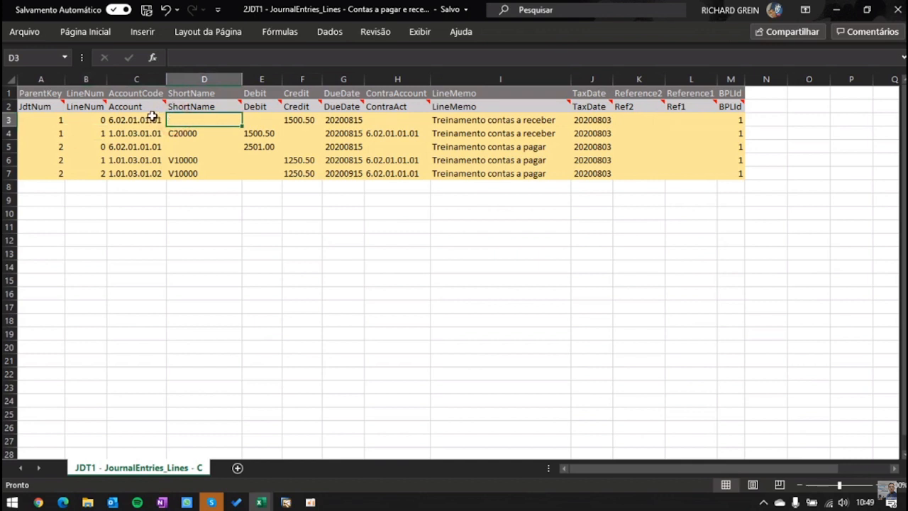
pyautogui.click(152, 117)
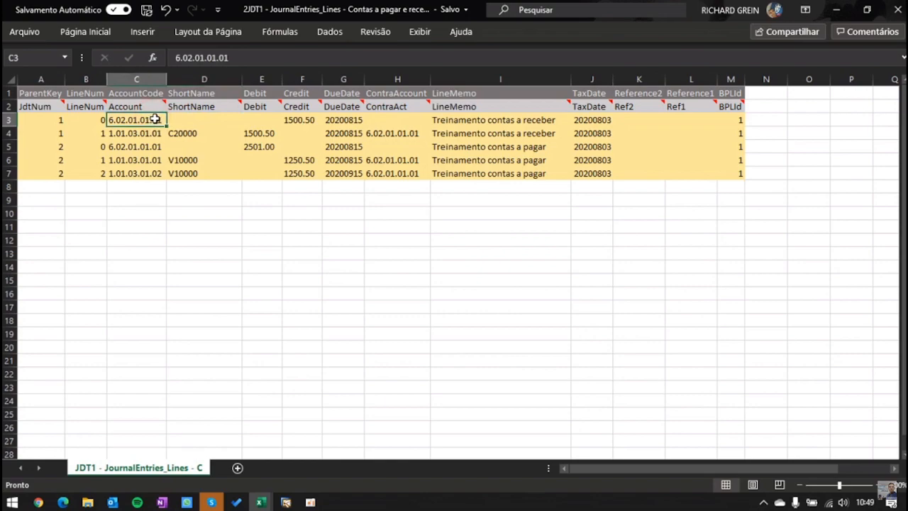
pyautogui.click(285, 502)
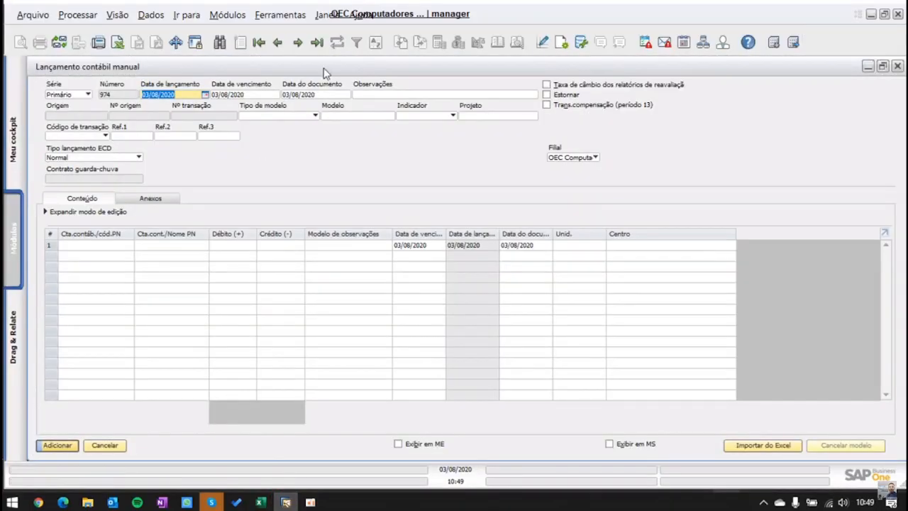
pyautogui.click(322, 36)
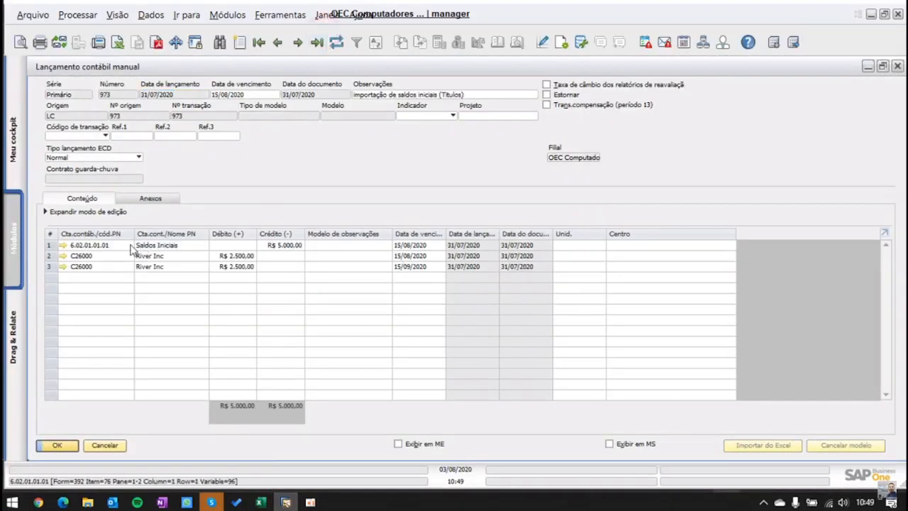
pyautogui.moveTo(87, 252)
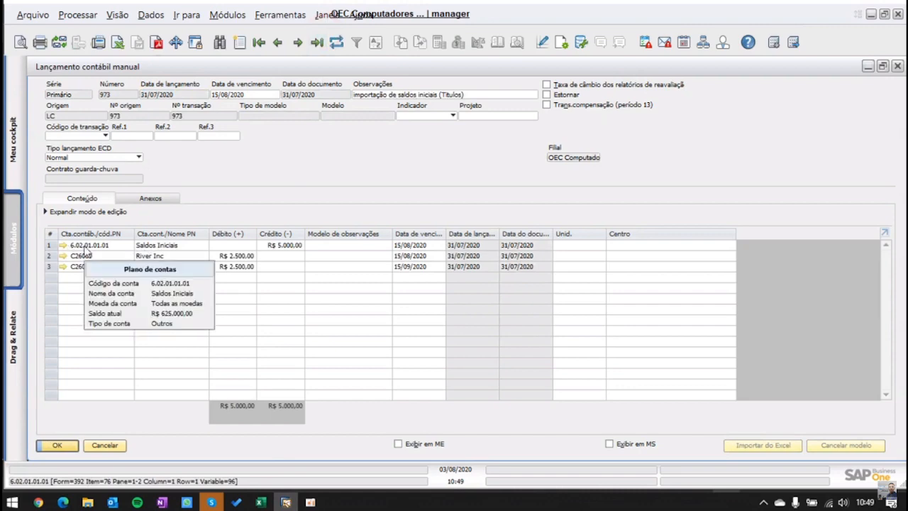
pyautogui.click(260, 502)
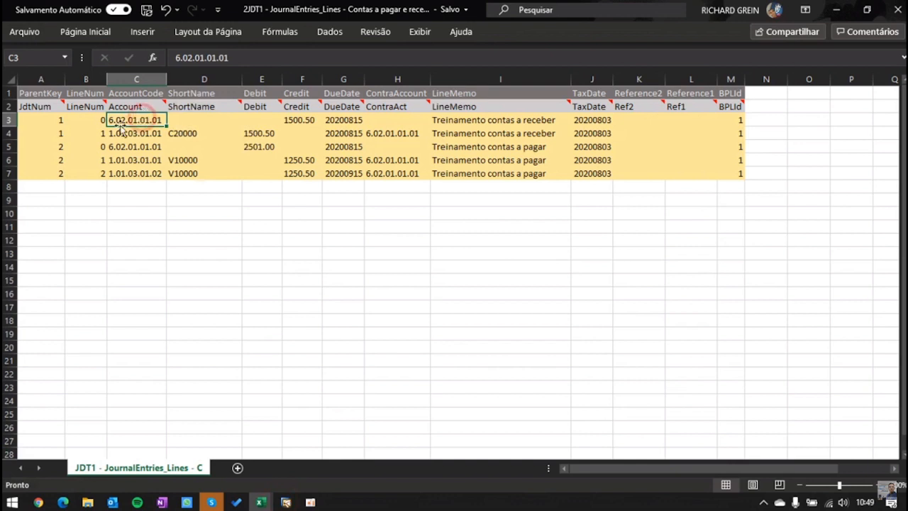
# Examine the ShortName, Credit, DueDate, ContraAccount, LineMemo, TaxDate and BPLId cells of row 3 one by one
pyautogui.click(180, 120)
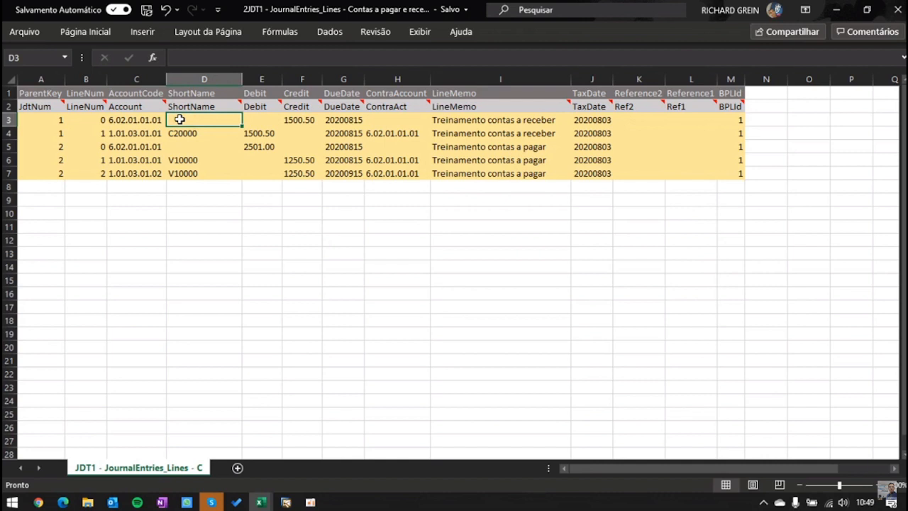
pyautogui.click(296, 122)
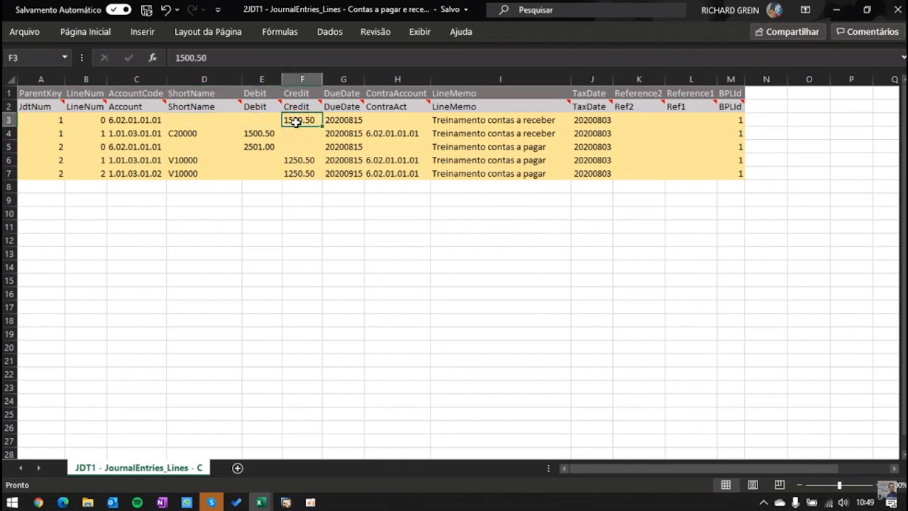
pyautogui.click(343, 122)
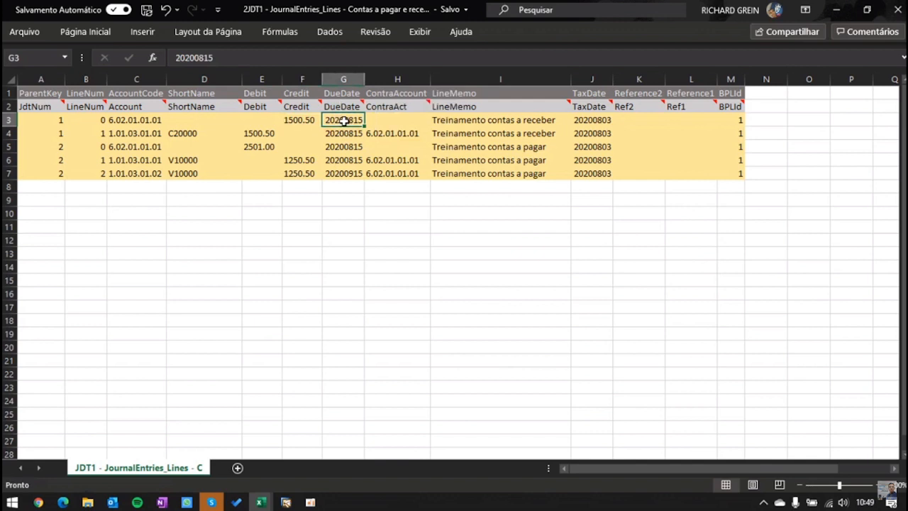
pyautogui.click(402, 120)
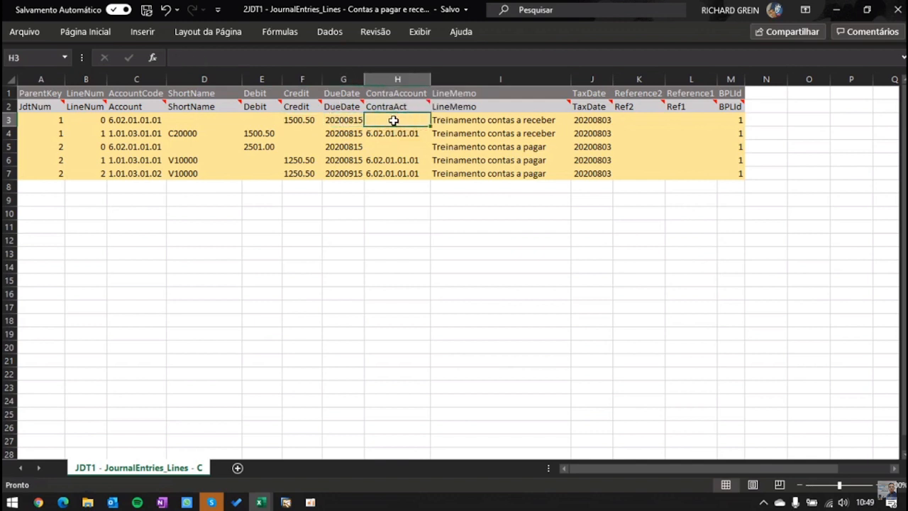
pyautogui.click(9, 120)
pyautogui.click(402, 120)
pyautogui.click(457, 120)
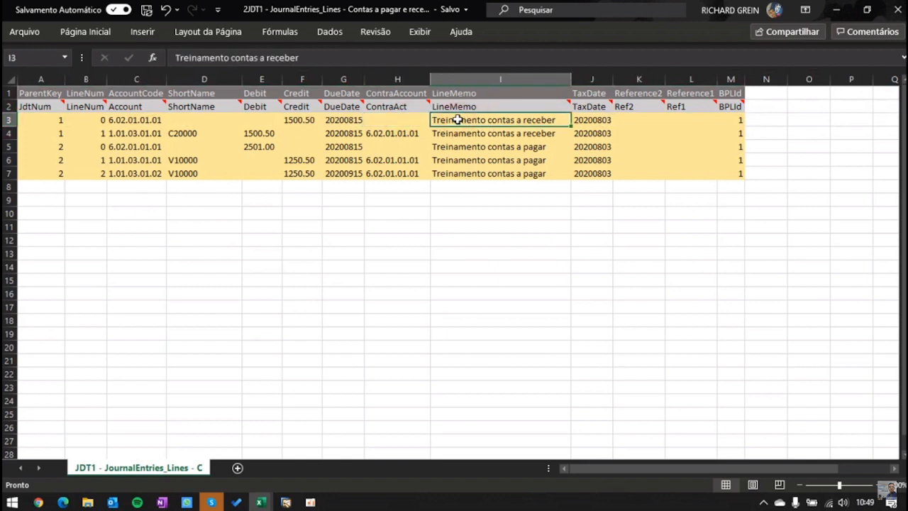
pyautogui.click(592, 119)
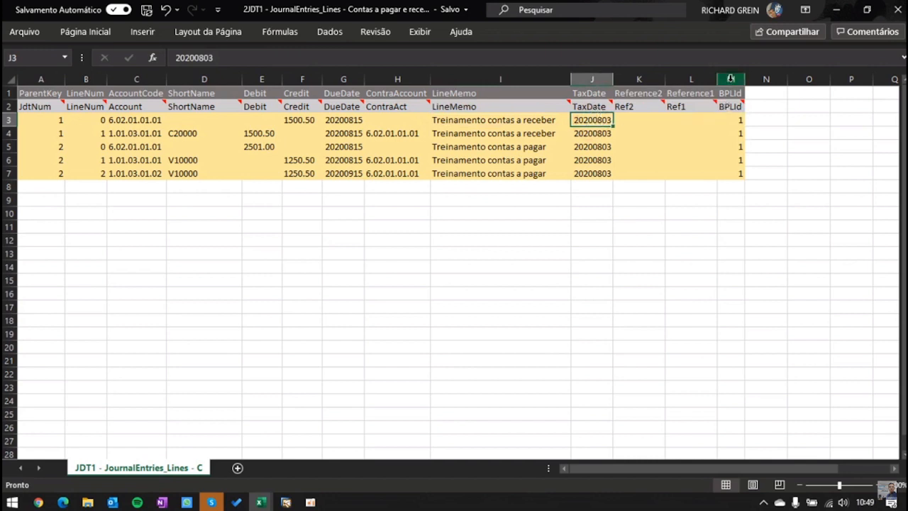
pyautogui.click(727, 121)
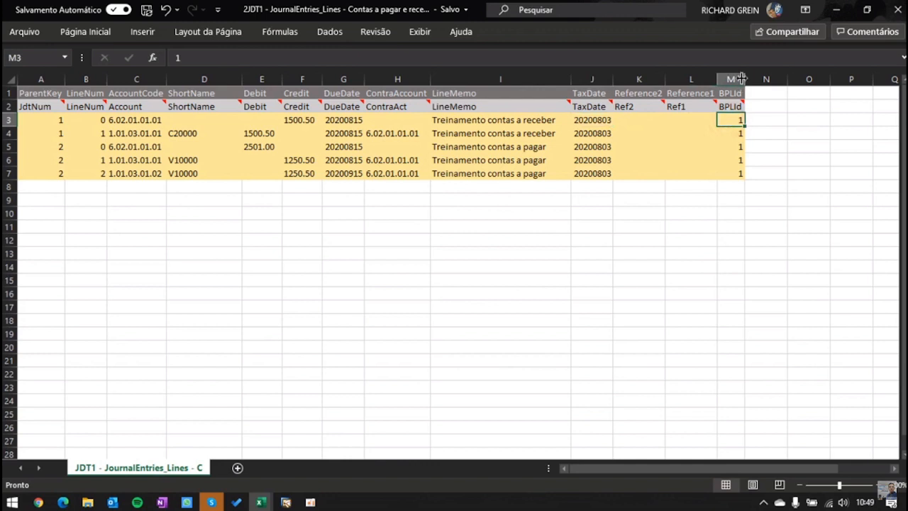
# Widen the BPLId column and try the branch values Filial1 and Filial2 in M3
pyautogui.moveTo(744, 78); pyautogui.dragTo(842, 79)
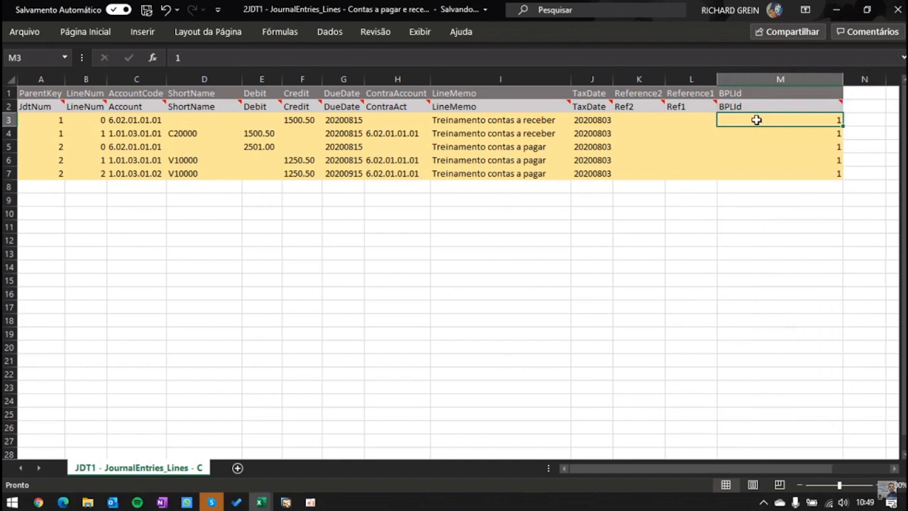
pyautogui.write('Filial1')
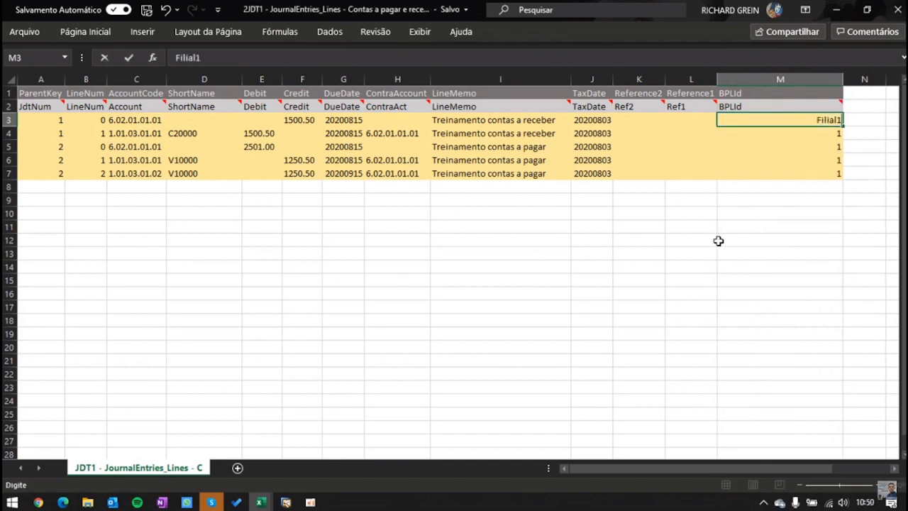
pyautogui.press('Return')
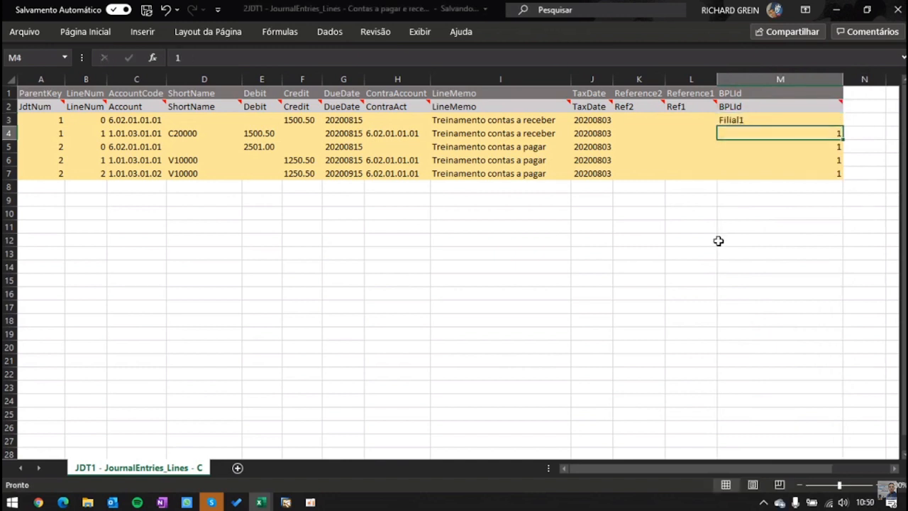
pyautogui.press('Up')
pyautogui.write('Filial')
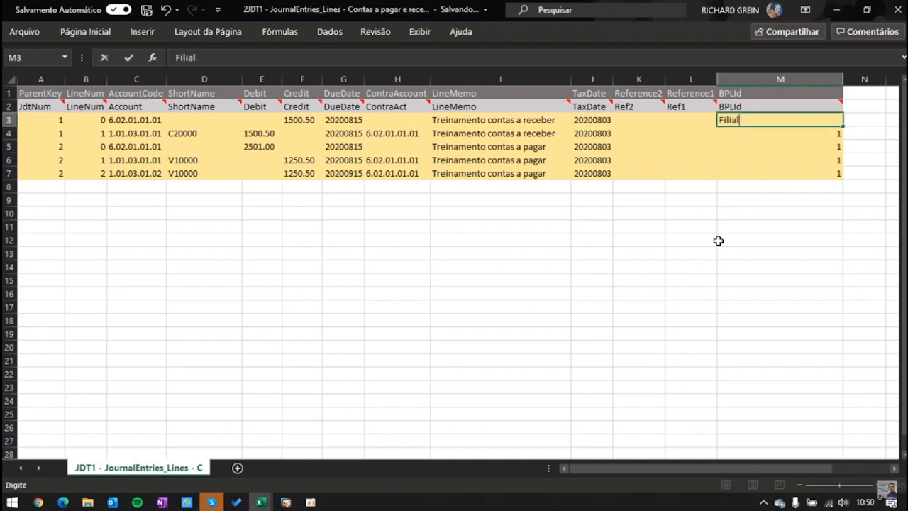
pyautogui.write('2')
pyautogui.press('Return')
pyautogui.press('Up')
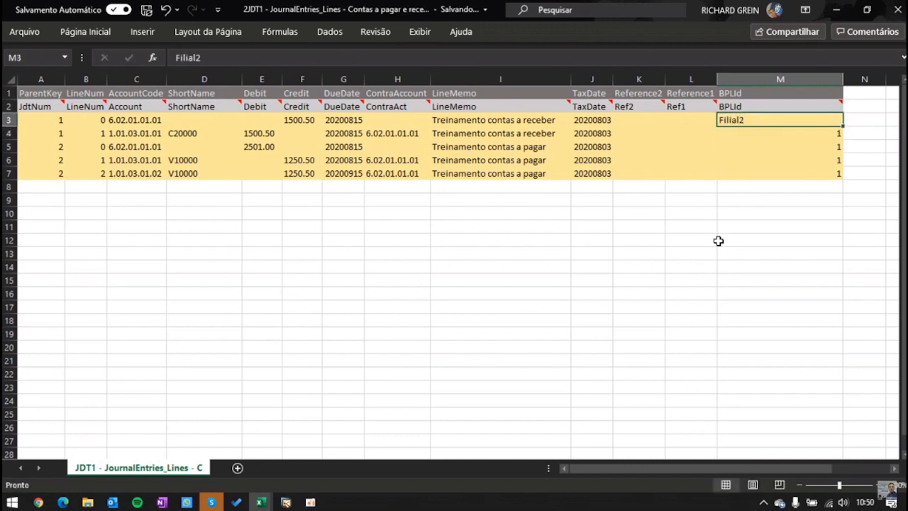
# Copy the BPLId value 1 from M4 into M3 and narrow the BPLId column again
pyautogui.hotkey('shift', 'Down')
pyautogui.hotkey('shift', 'Down')
pyautogui.hotkey('shift', 'Up')
pyautogui.hotkey('shift', 'Up')
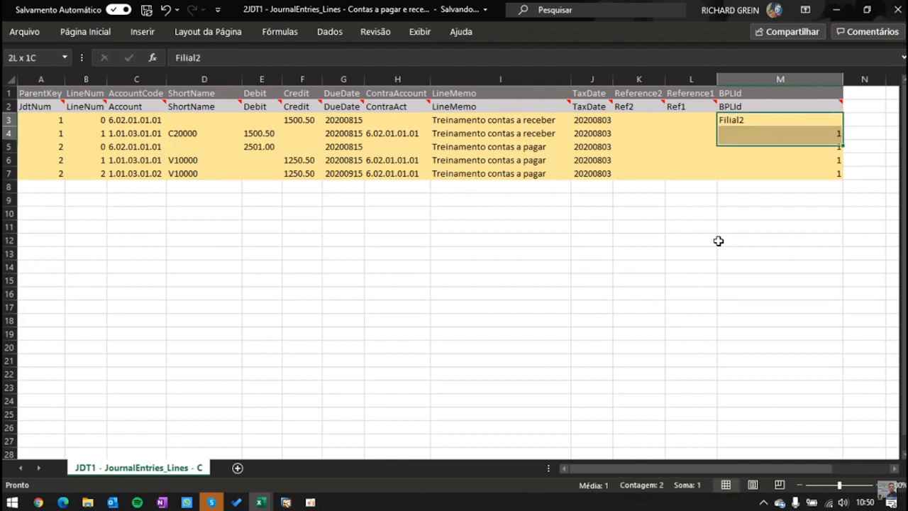
pyautogui.press('Down')
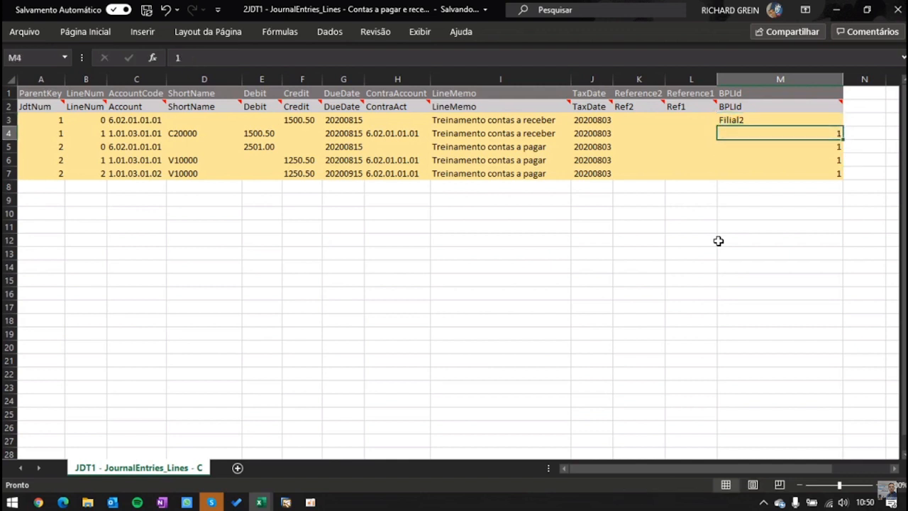
pyautogui.hotkey('ctrl', 'c')
pyautogui.press('Up')
pyautogui.press('Return')
pyautogui.click(718, 241)
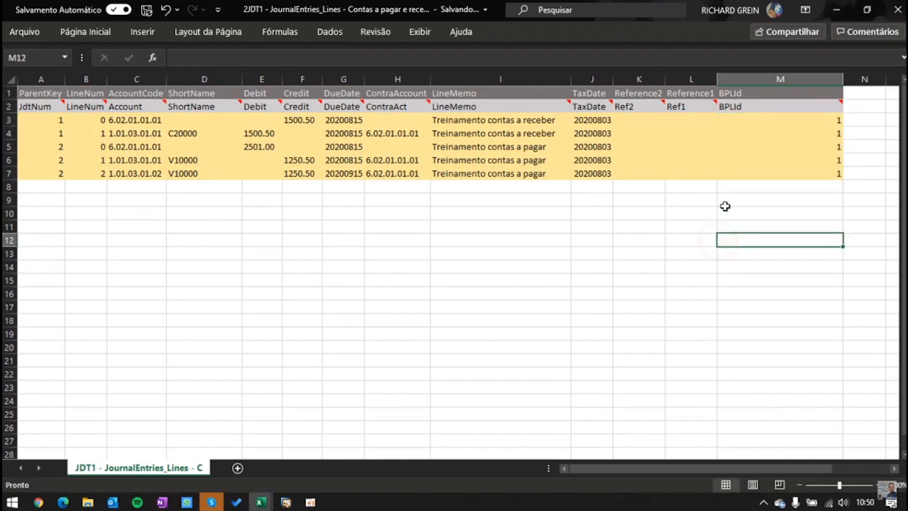
pyautogui.moveTo(843, 79); pyautogui.dragTo(760, 83)
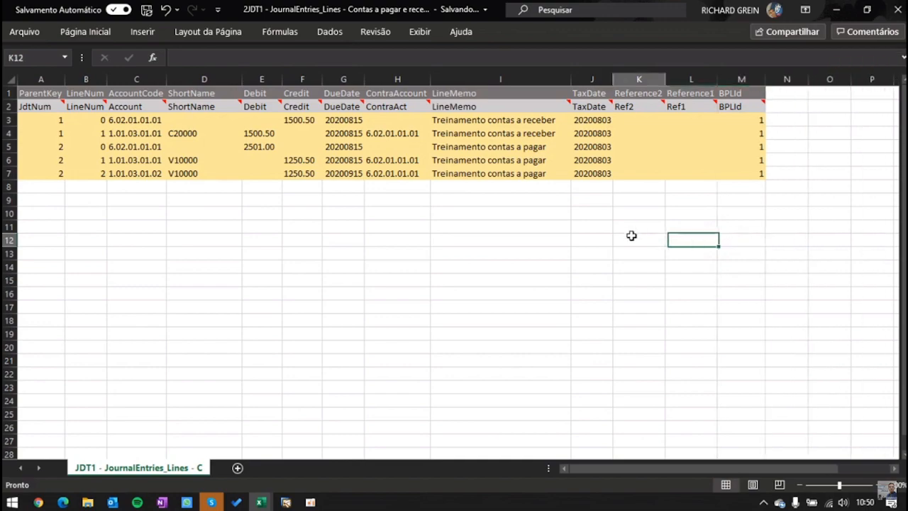
# Switch to SAP Business One and run a query on the OBPL table to look up the branch IDs
pyautogui.click(286, 502)
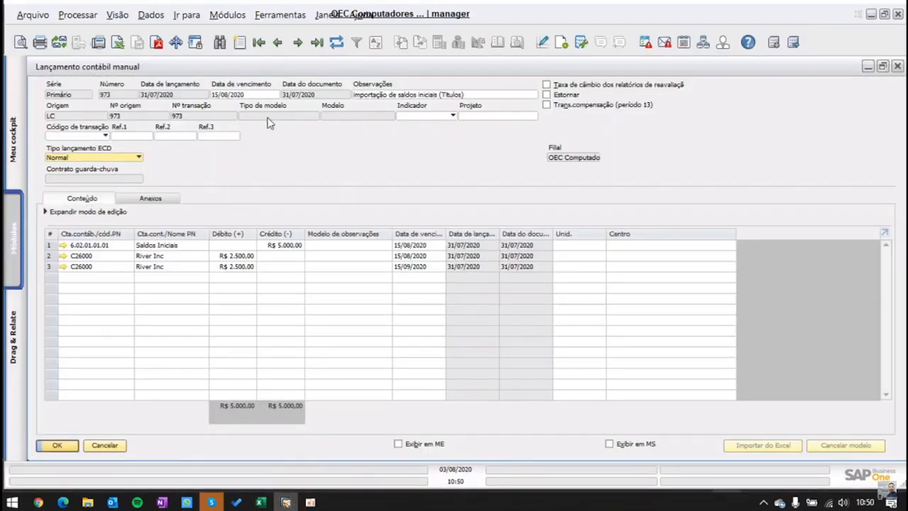
pyautogui.click(280, 15)
pyautogui.moveTo(524, 170)
pyautogui.click(622, 184)
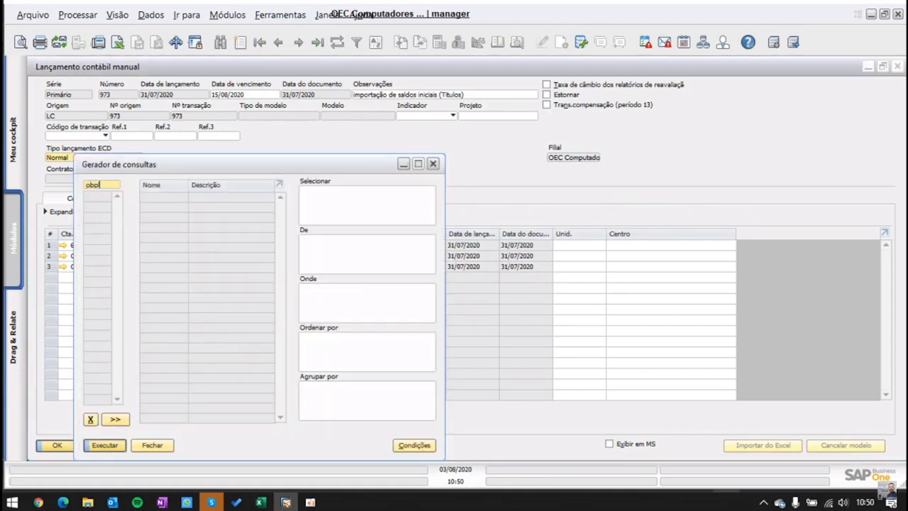
pyautogui.write('obpl')
pyautogui.press('Tab')
pyautogui.click(107, 445)
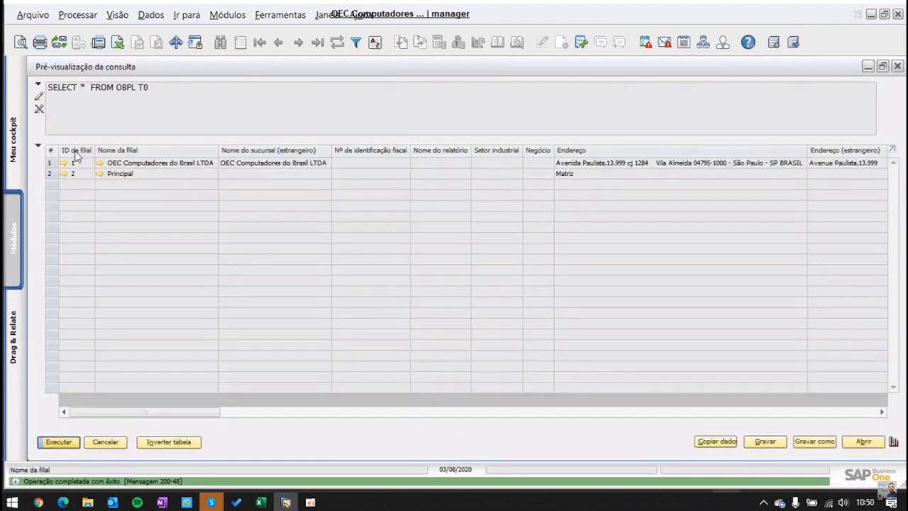
pyautogui.click(74, 163)
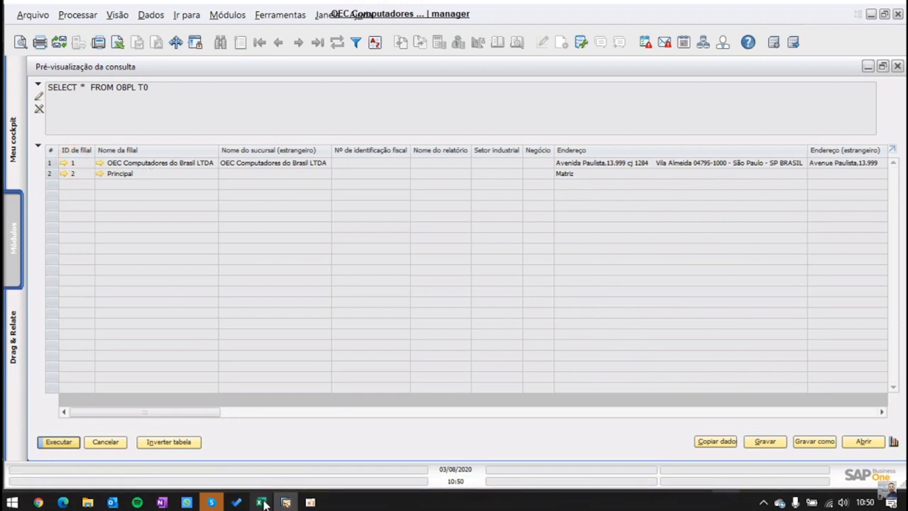
# Return to the Excel lines workbook and examine the ParentKey, LineNum and AccountCode cells of row 4
pyautogui.moveTo(260, 501)
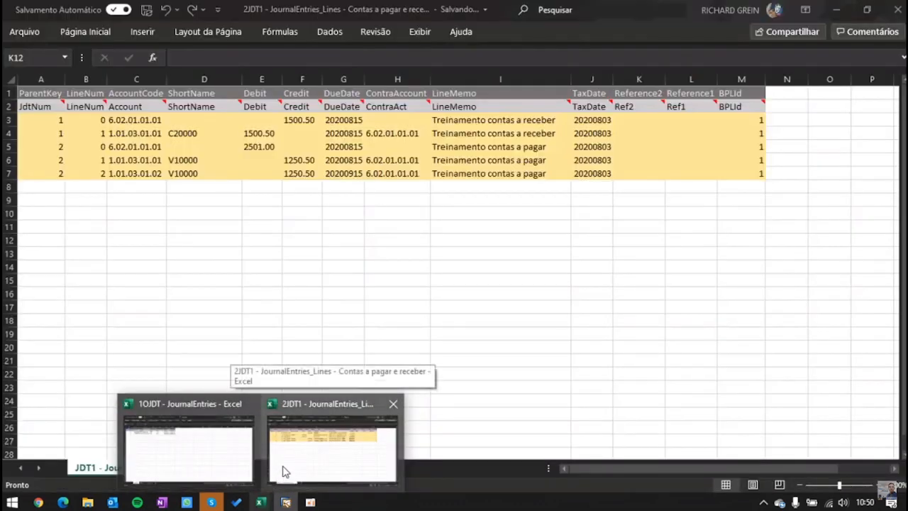
pyautogui.click(283, 471)
pyautogui.moveTo(729, 120); pyautogui.dragTo(719, 140)
pyautogui.click(191, 232)
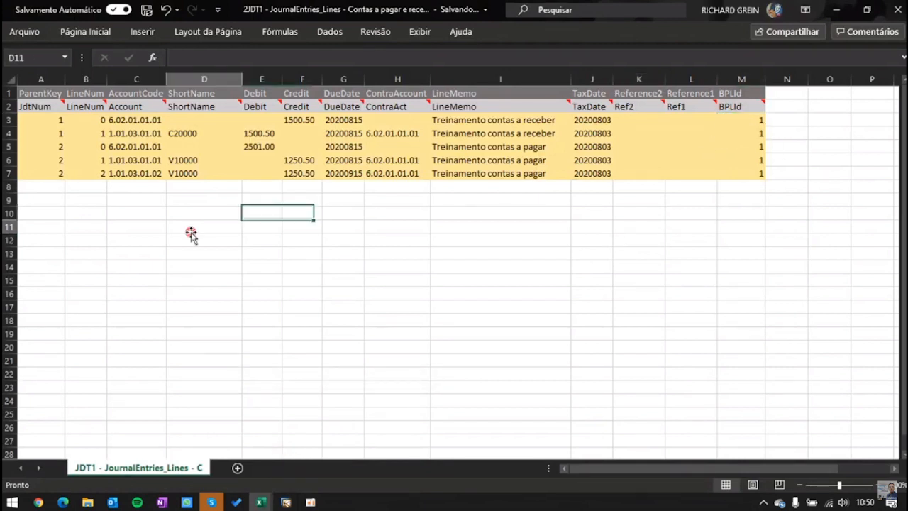
pyautogui.moveTo(117, 250); pyautogui.dragTo(2, 244)
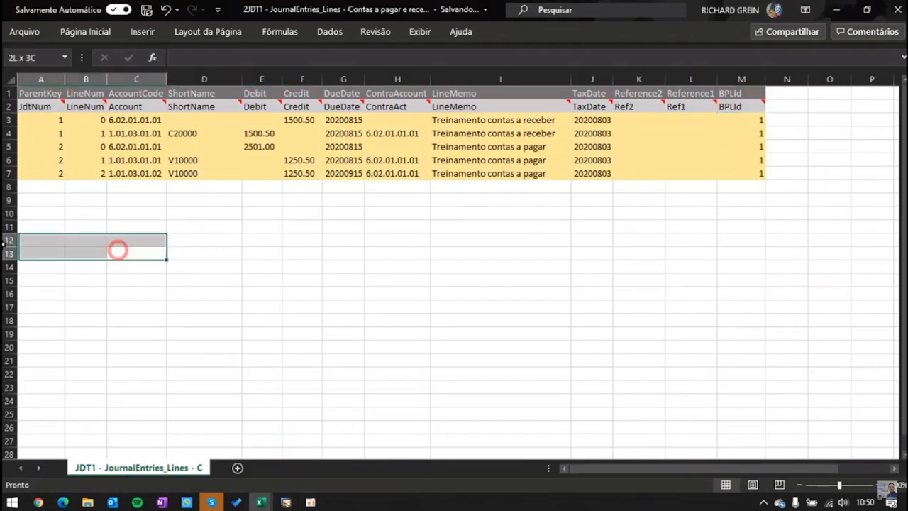
pyautogui.click(8, 133)
pyautogui.click(44, 132)
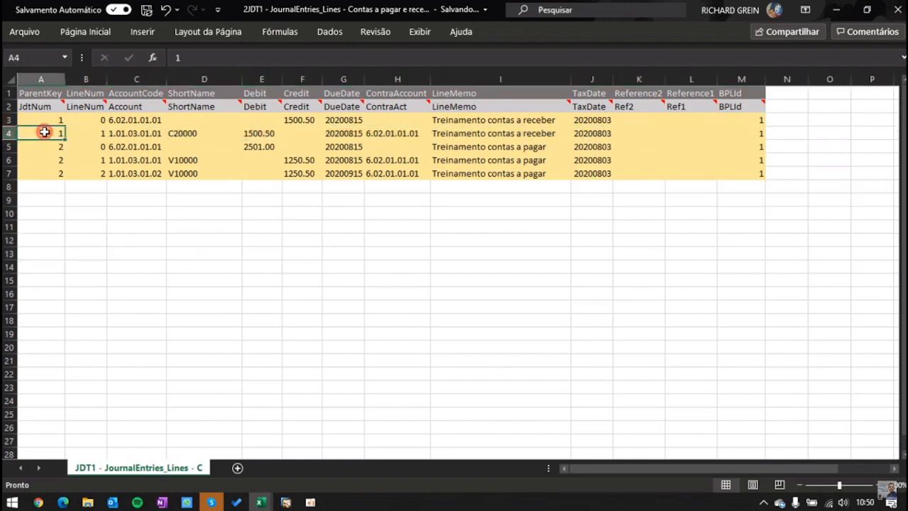
pyautogui.click(86, 133)
pyautogui.click(132, 132)
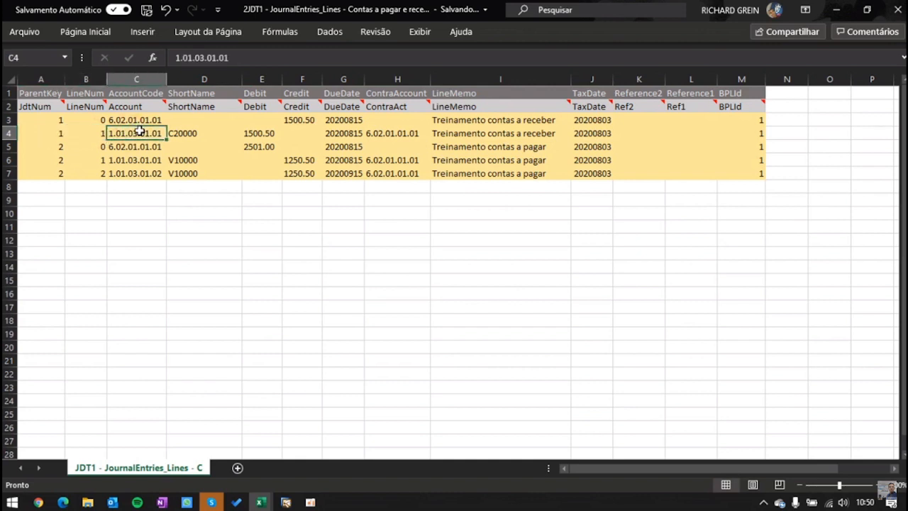
# Close the branch query in SAP Business One and inspect the accounts receivable account in River Inc's accounting data
pyautogui.click(286, 502)
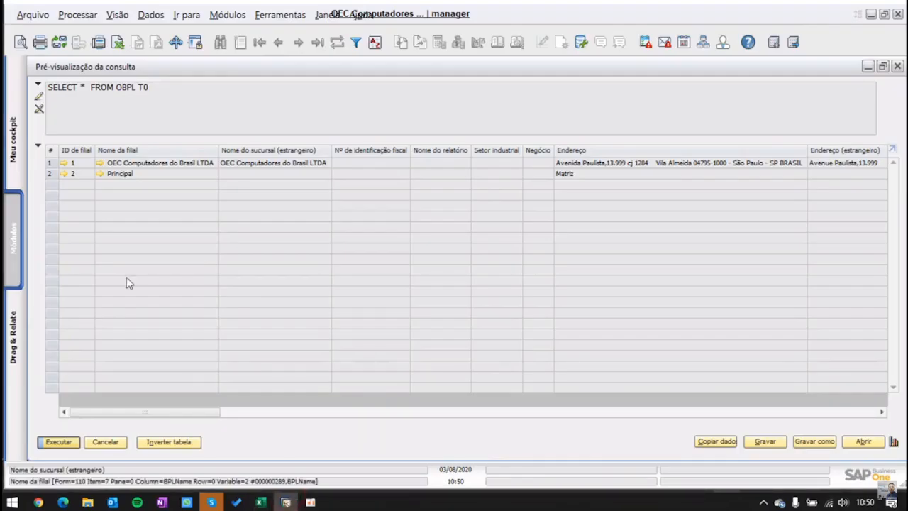
pyautogui.click(105, 441)
pyautogui.click(165, 447)
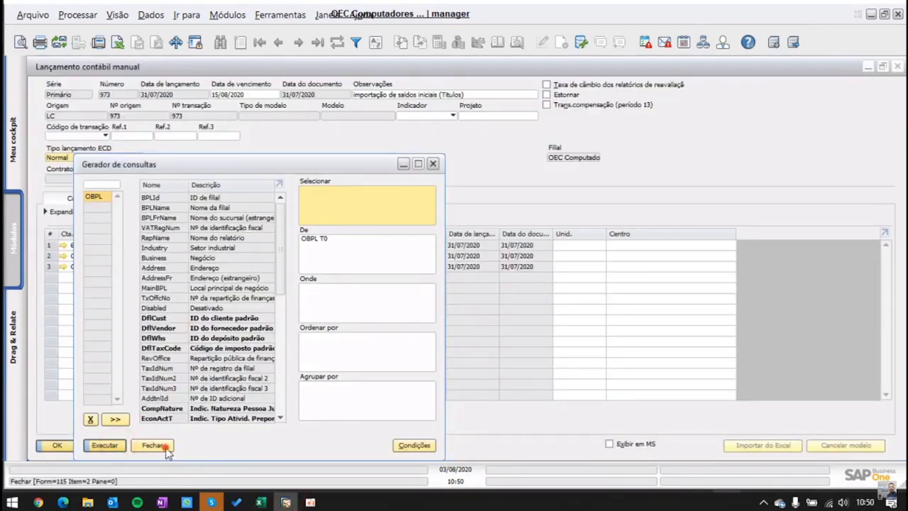
pyautogui.click(63, 255)
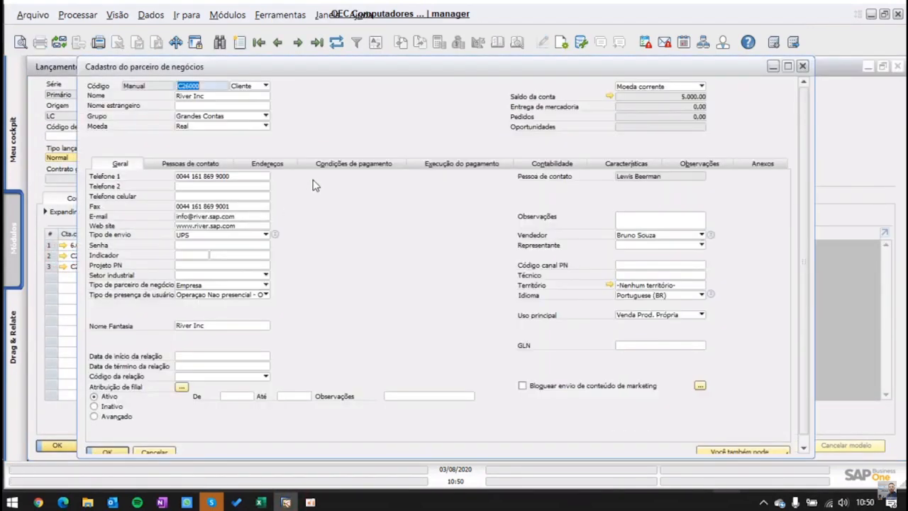
pyautogui.click(538, 161)
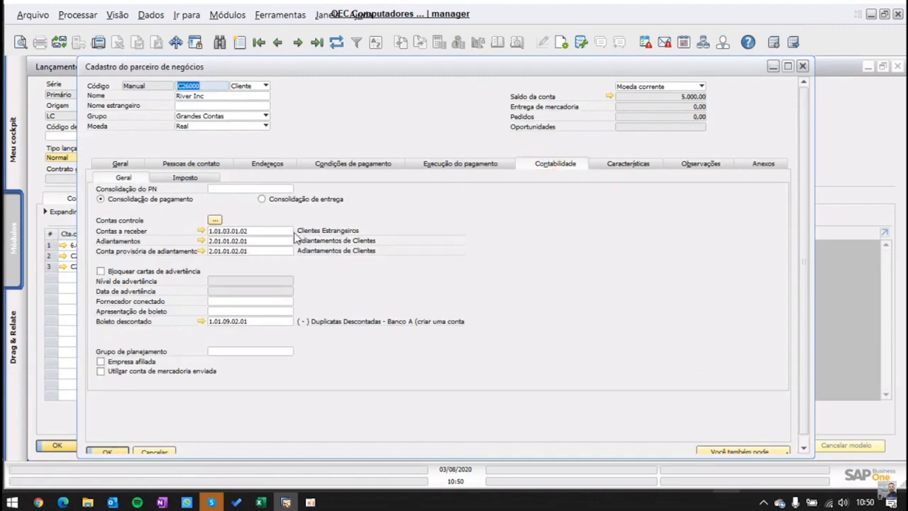
pyautogui.click(234, 231)
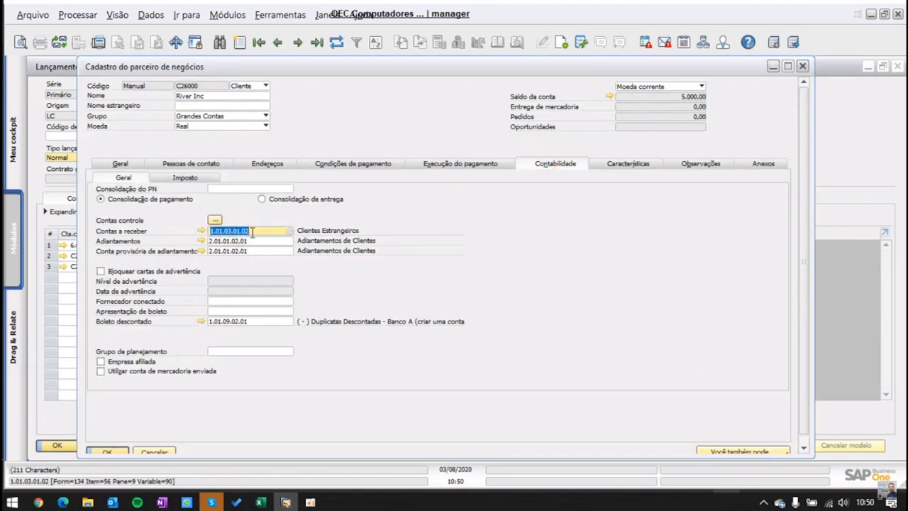
pyautogui.click(209, 231)
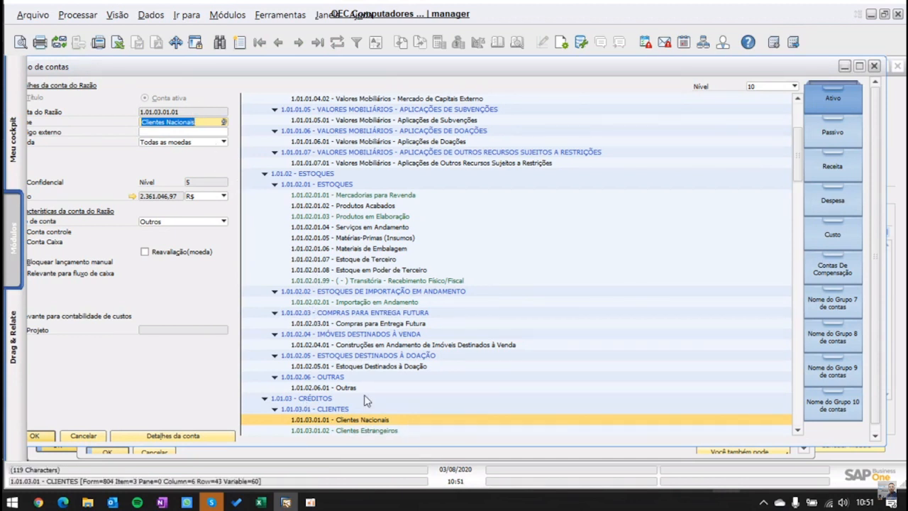
# Copy the account name Clientes Nacionais from the chart of accounts and compare the account with cell C4 in the Excel lines workbook
pyautogui.rightClick(171, 120)
pyautogui.click(203, 126)
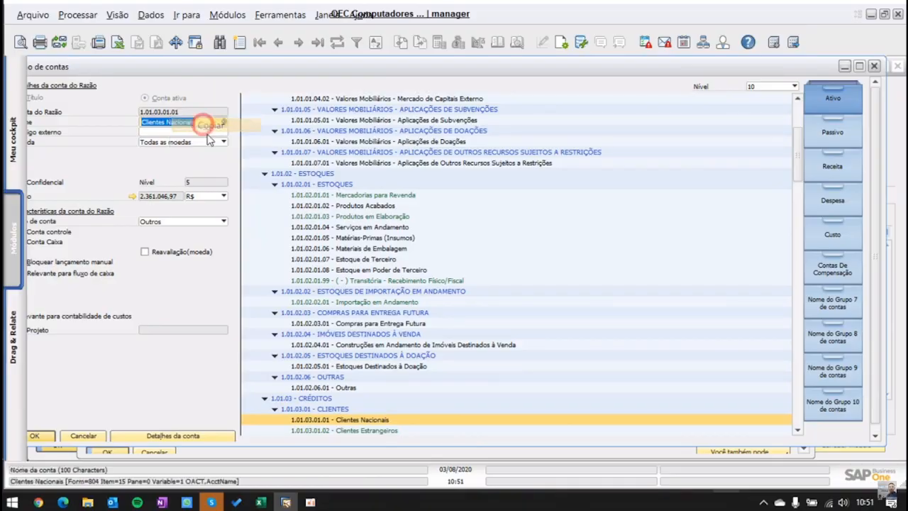
pyautogui.hotkey('alt', 'Tab')
pyautogui.click(242, 57)
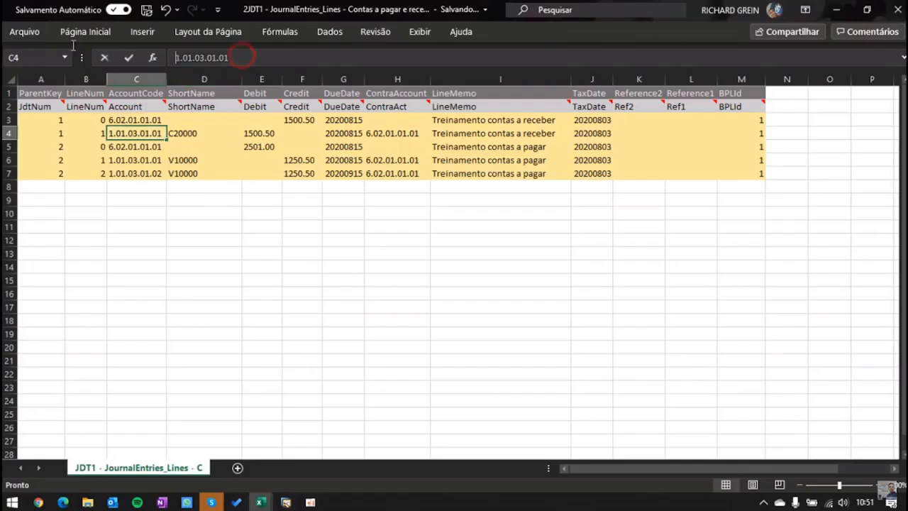
pyautogui.press('Tab')
pyautogui.click(142, 132)
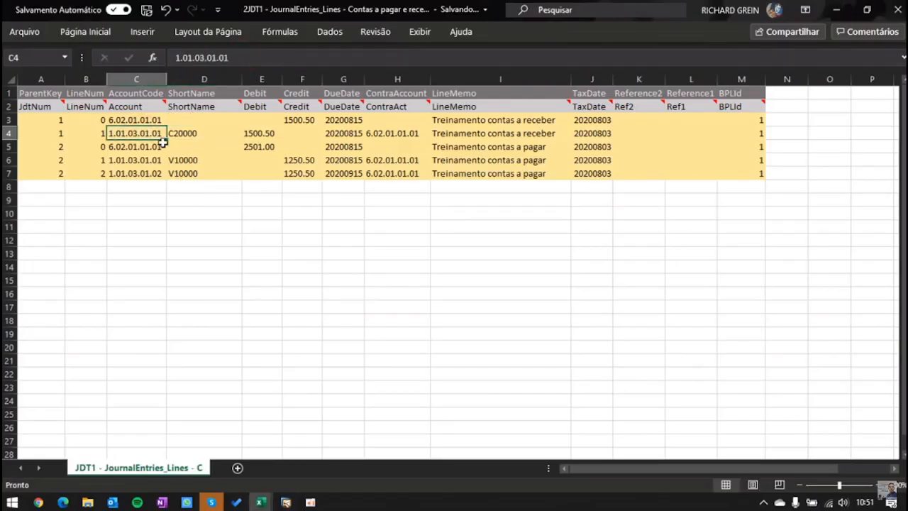
# Compare the Credit and AccountCode cells of row 3 with the Debit, AccountCode and ShortName cells of row 4
pyautogui.click(294, 120)
pyautogui.click(125, 120)
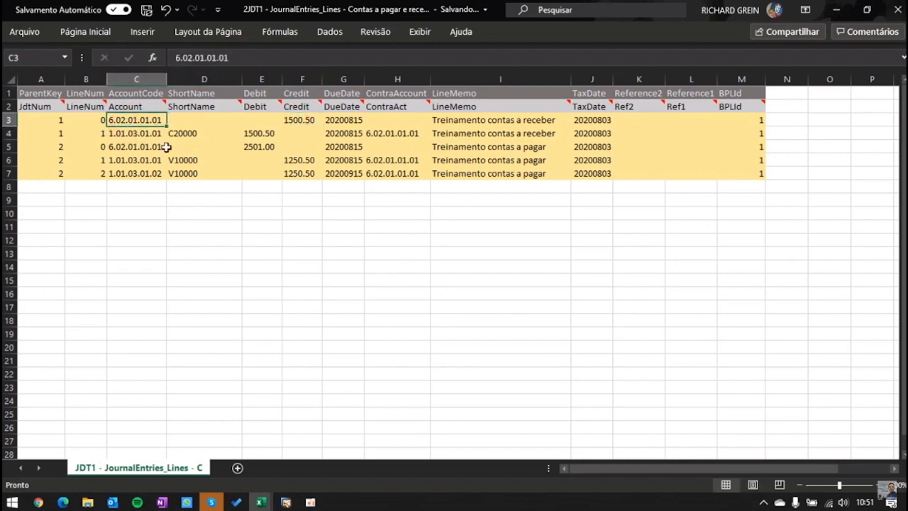
pyautogui.click(260, 133)
pyautogui.click(160, 133)
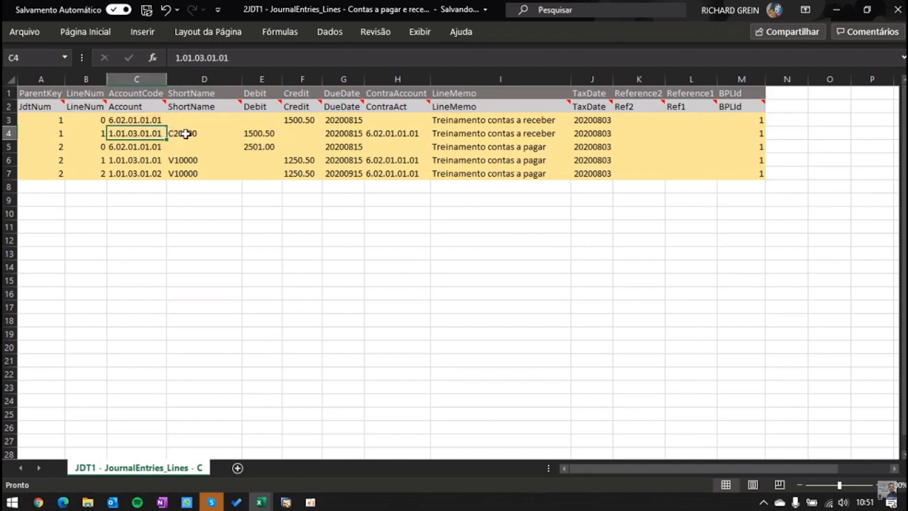
pyautogui.click(185, 133)
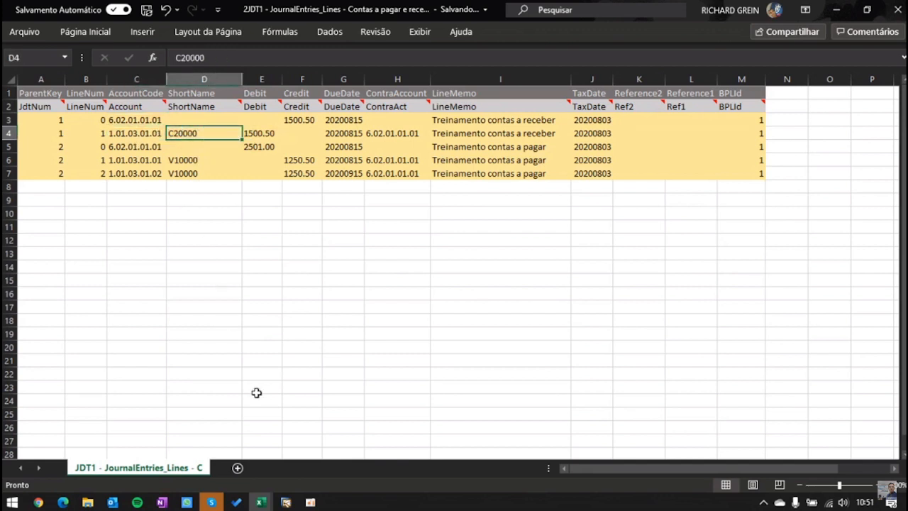
# Copy River Inc's business partner code from SAP Business One into the ShortName cell D4 of the Excel lines workbook
pyautogui.click(288, 500)
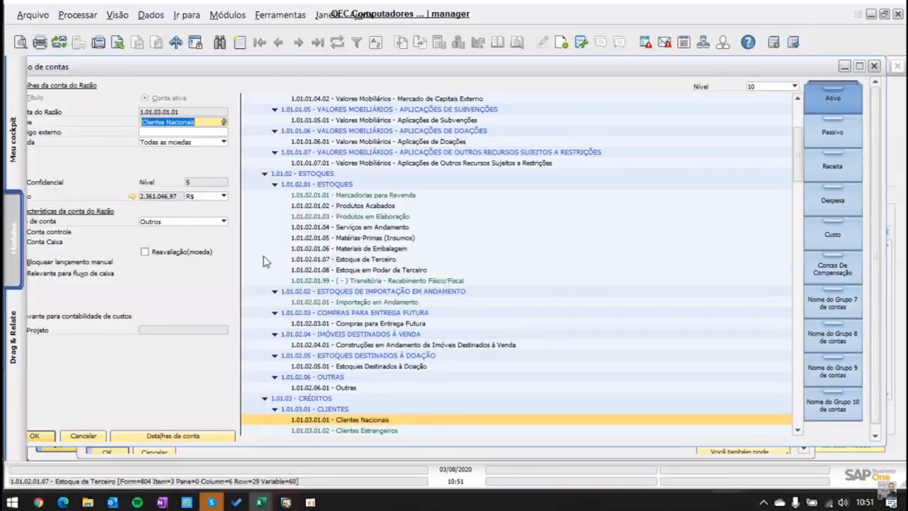
pyautogui.click(106, 436)
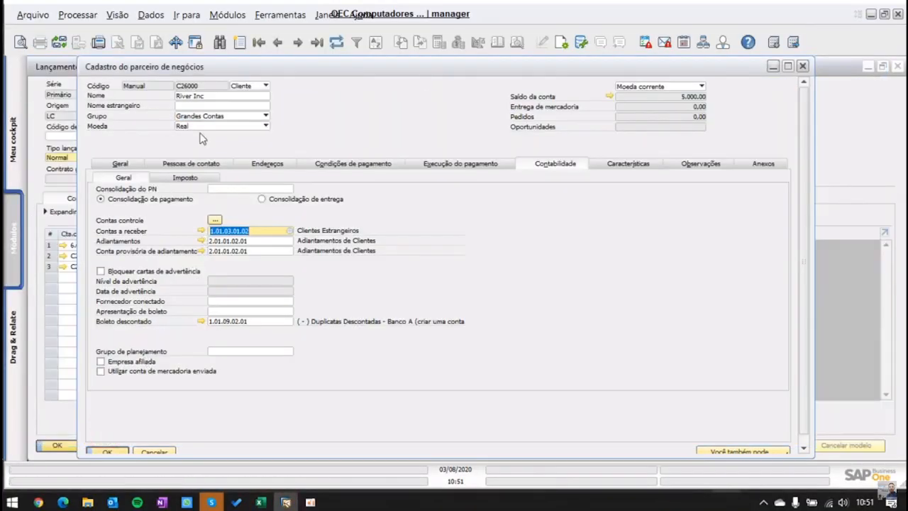
pyautogui.rightClick(203, 90)
pyautogui.click(231, 100)
pyautogui.hotkey('alt', 'Tab')
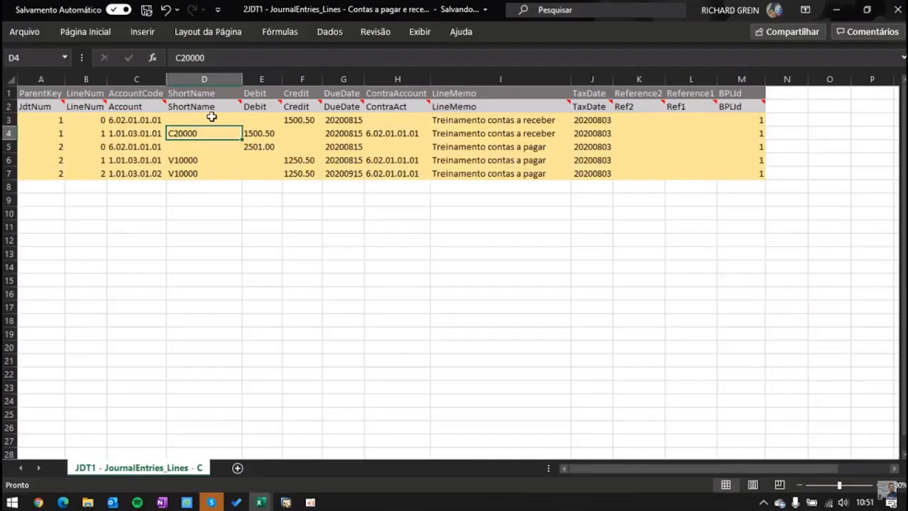
pyautogui.hotkey('ctrl', 'v')
# Set River Inc's accounts receivable account in SAP Business One to 1.01.03.01.01 and save the business partner record
pyautogui.hotkey('alt', 'Tab')
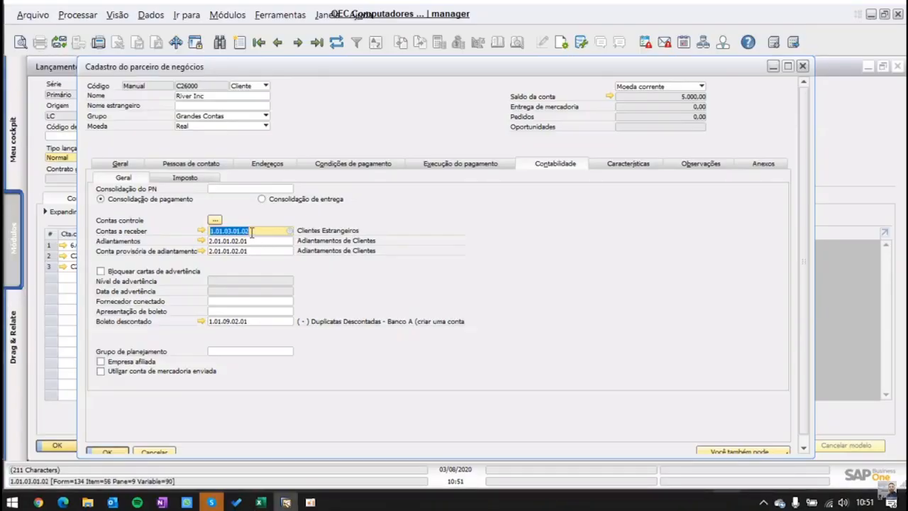
pyautogui.click(248, 231)
pyautogui.press('BackSpace')
pyautogui.write('1')
pyautogui.press('Tab')
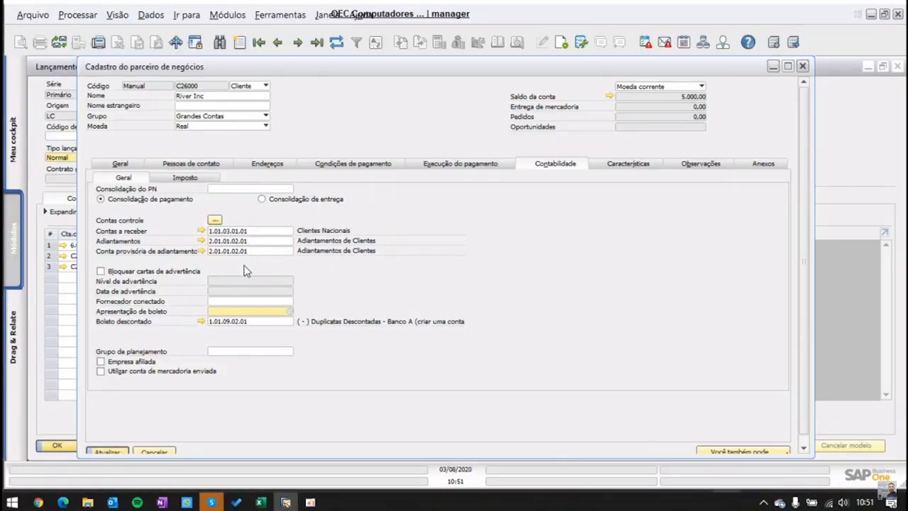
pyautogui.click(110, 451)
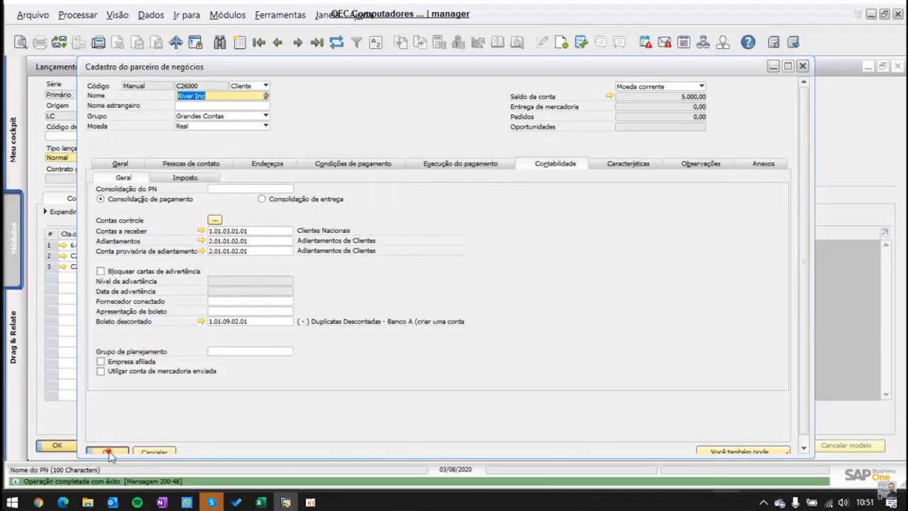
pyautogui.click(109, 451)
# Return to the Excel lines workbook and check the AccountCode and ShortName cells of row 4
pyautogui.hotkey('alt', 'Tab')
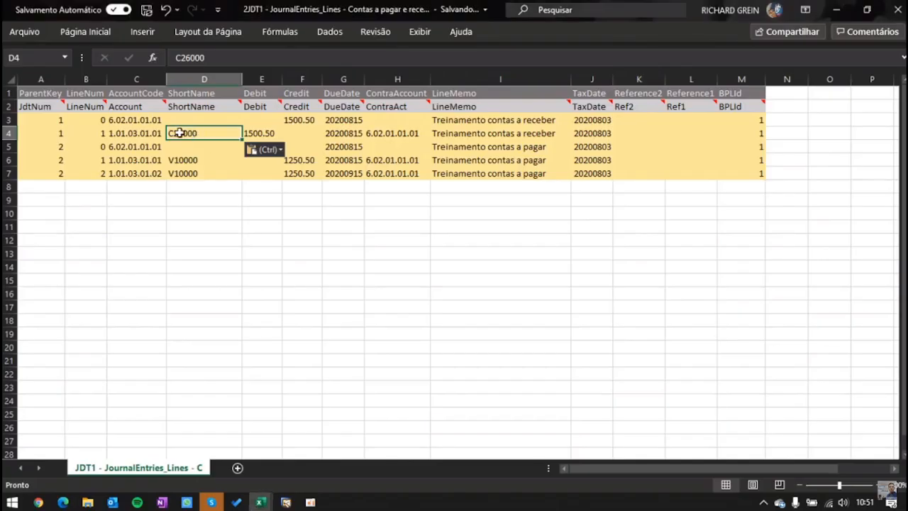
pyautogui.click(125, 134)
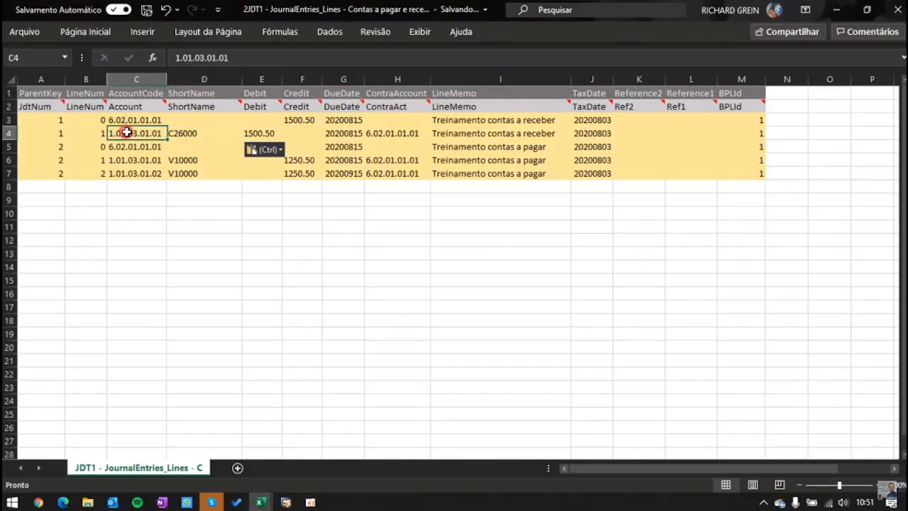
pyautogui.click(199, 133)
pyautogui.click(199, 193)
pyautogui.click(202, 131)
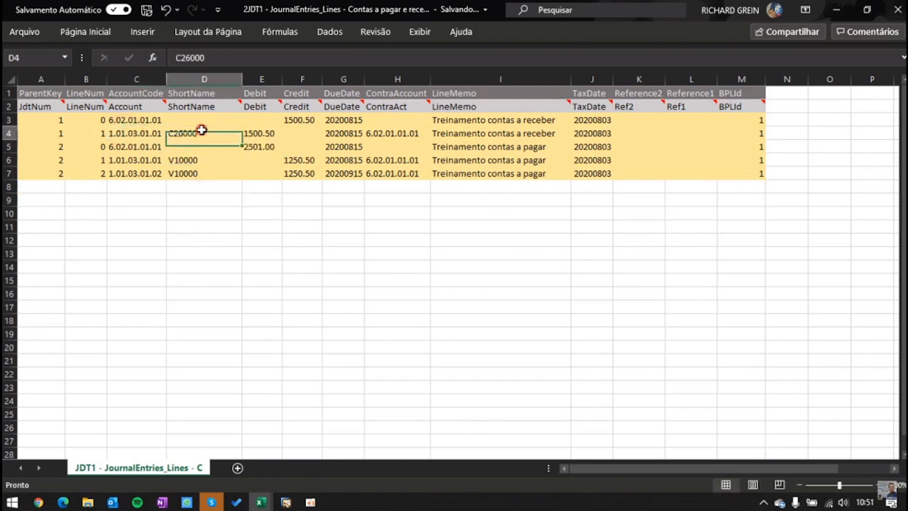
# Review River Inc's record in SAP Business One, and check the Debit in E4 and rows 3 and 4 of the Excel lines workbook
pyautogui.hotkey('alt', 'Tab')
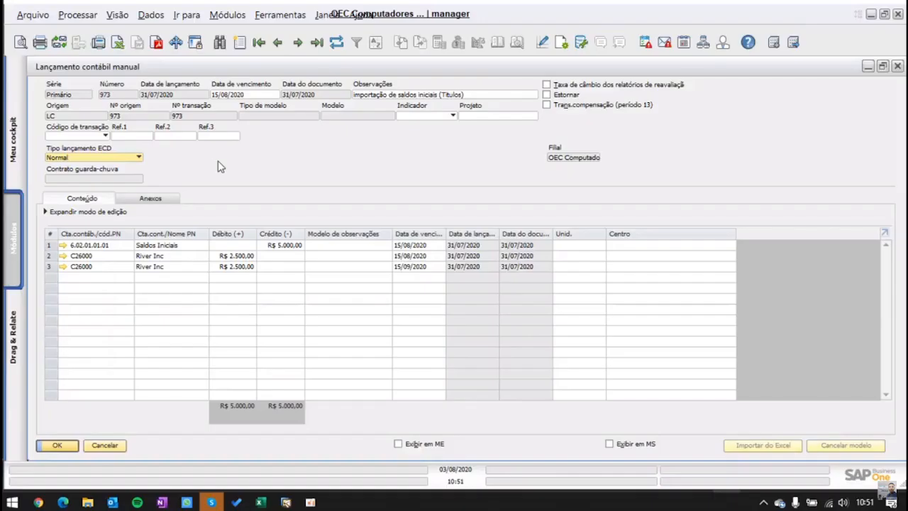
pyautogui.click(63, 267)
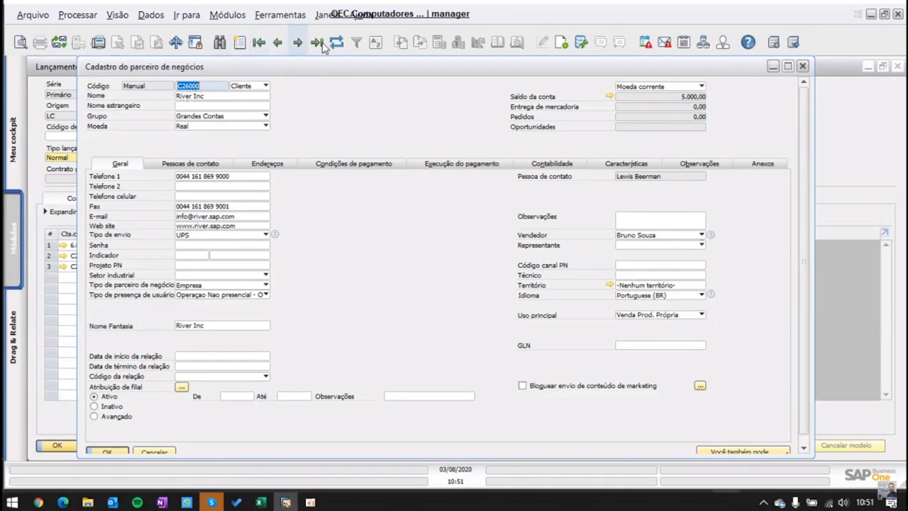
pyautogui.hotkey('alt', 'Tab')
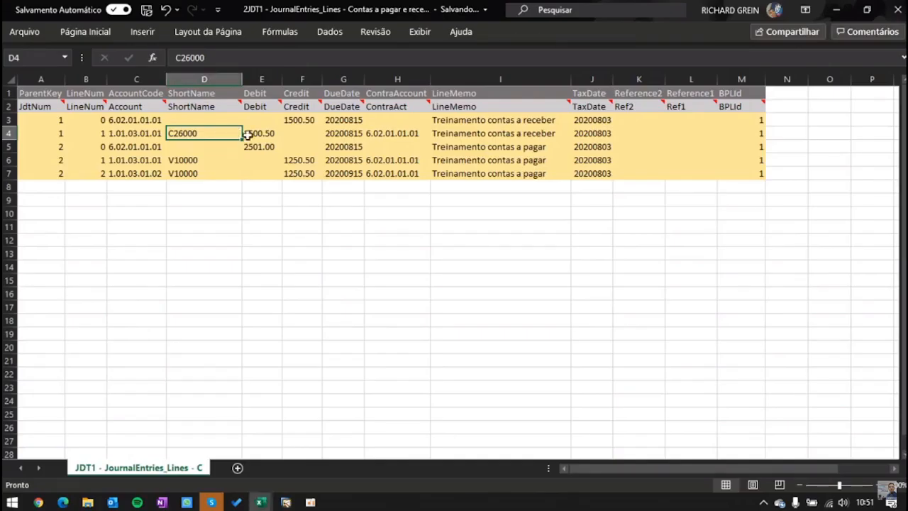
pyautogui.click(254, 132)
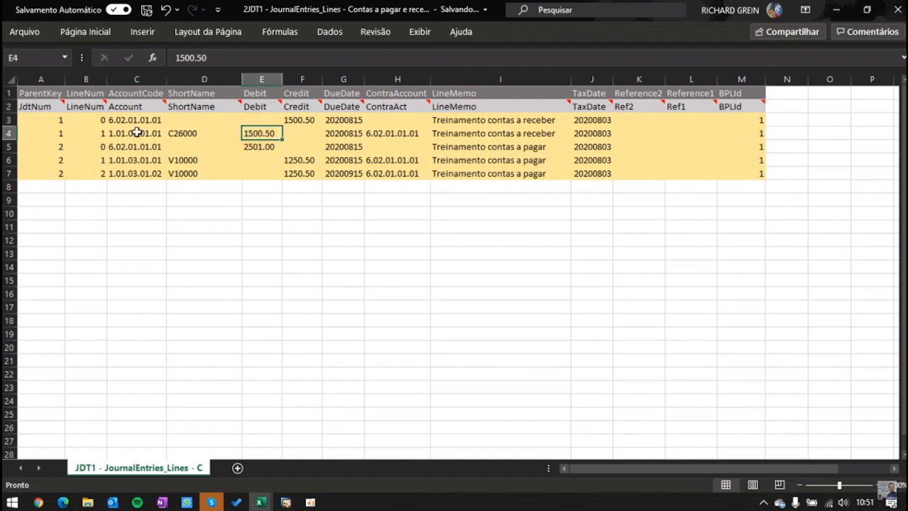
pyautogui.moveTo(10, 120); pyautogui.dragTo(10, 133)
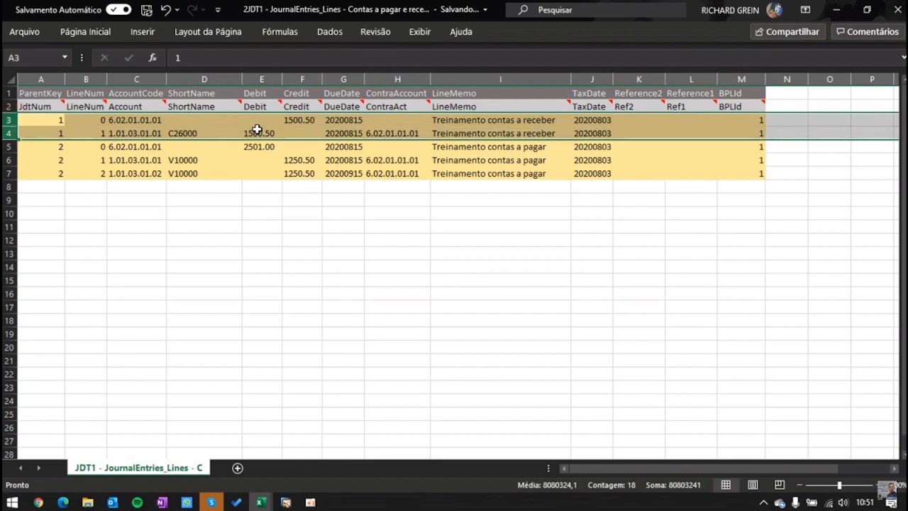
# Check the Debit in E4 and the DueDate in G4, including the date format note on the DueDate header
pyautogui.click(256, 132)
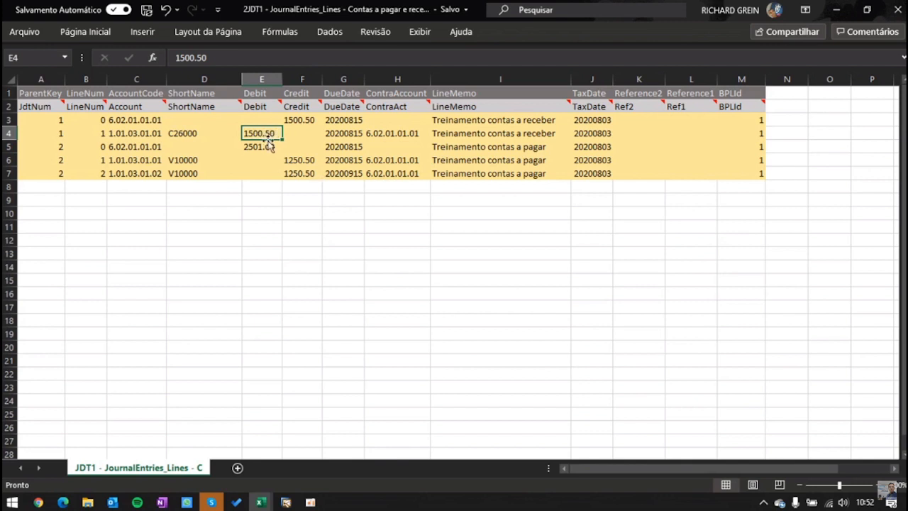
pyautogui.click(338, 136)
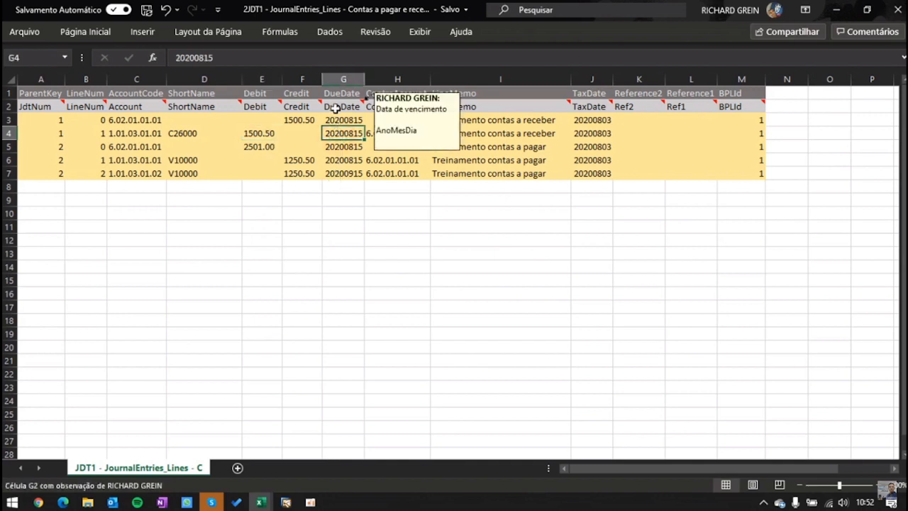
pyautogui.moveTo(341, 134); pyautogui.dragTo(339, 123)
pyautogui.click(340, 131)
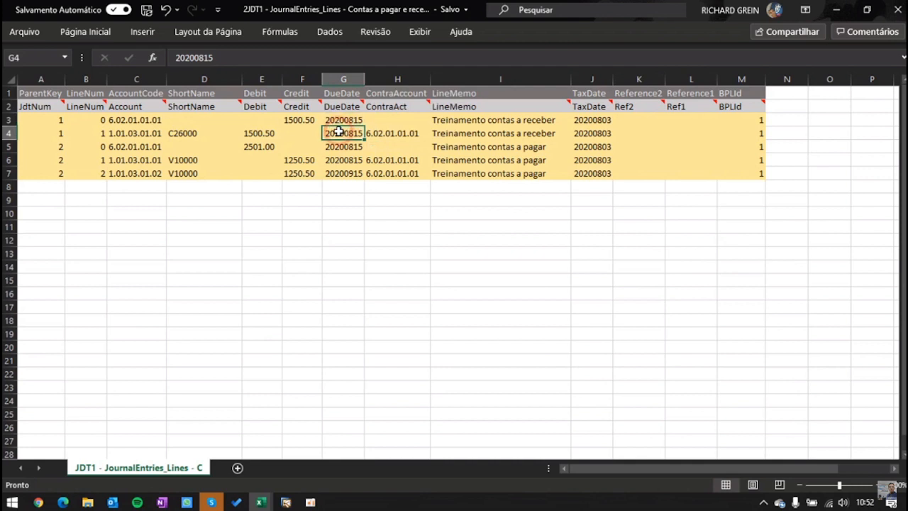
# Highlight the contra account in H4 and the matching account code in C3 with yellow fill
pyautogui.click(391, 134)
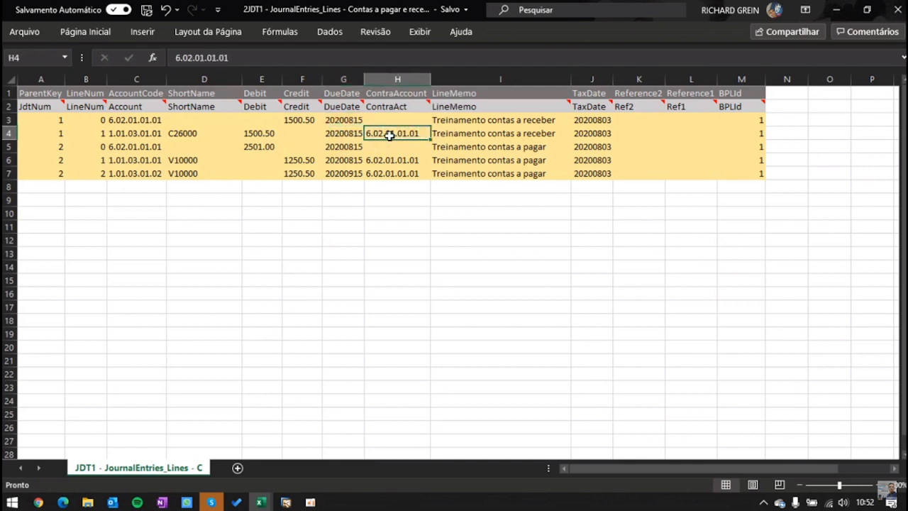
pyautogui.keyDown('ctrl'); pyautogui.click(145, 120); pyautogui.keyUp('ctrl')
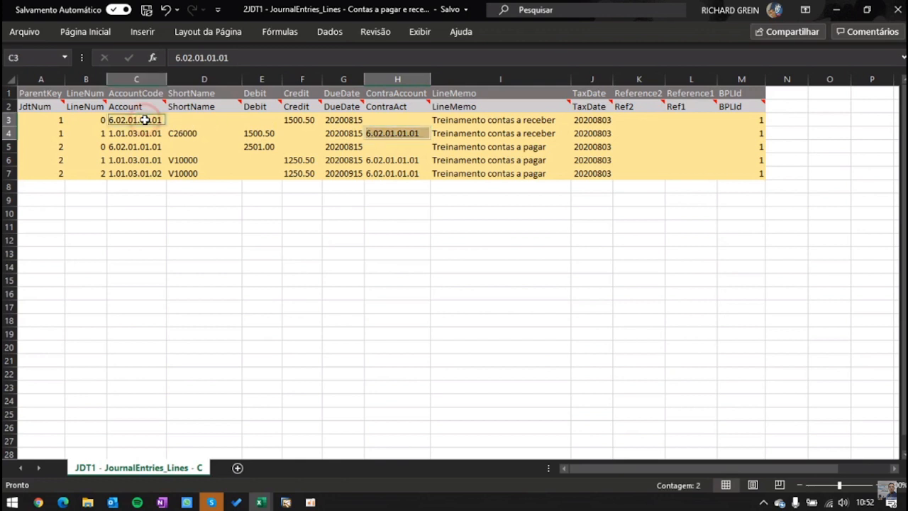
pyautogui.click(96, 33)
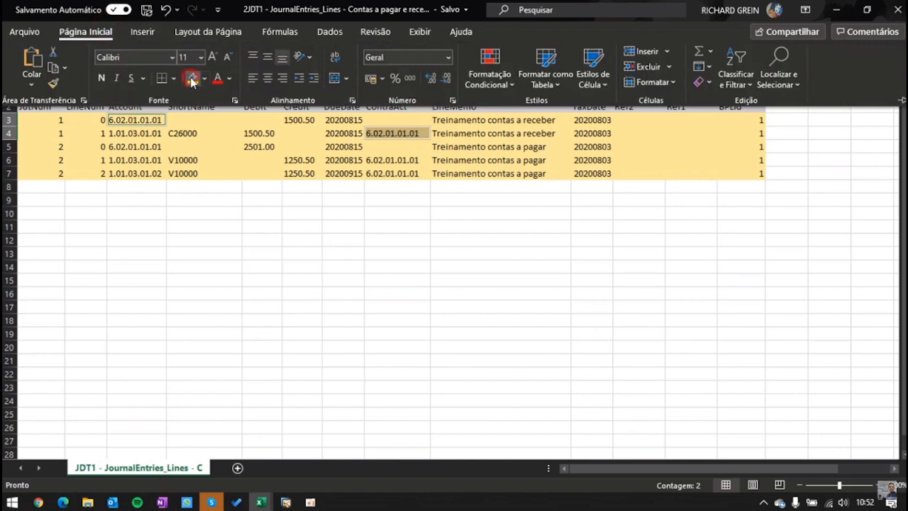
pyautogui.click(191, 80)
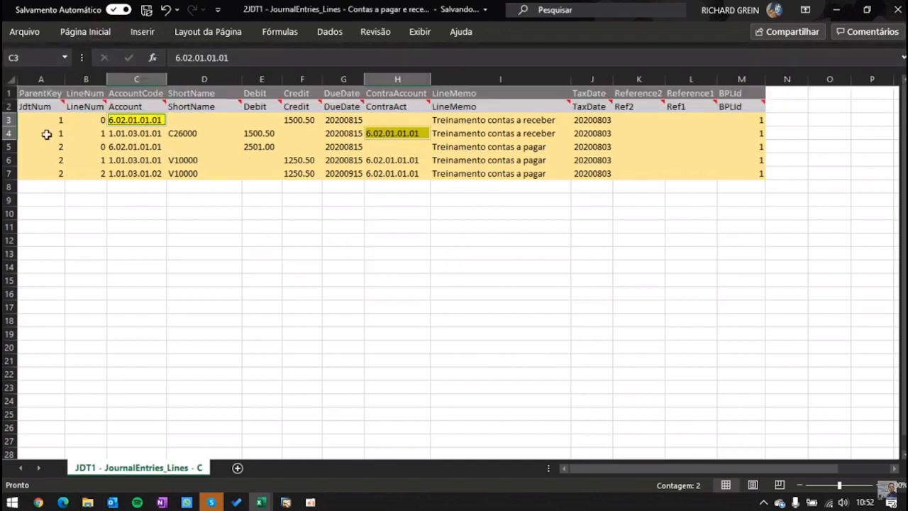
# Compare row 4's account, ShortName and contra account with C3, and undo the yellow highlighting
pyautogui.moveTo(56, 134); pyautogui.dragTo(125, 134)
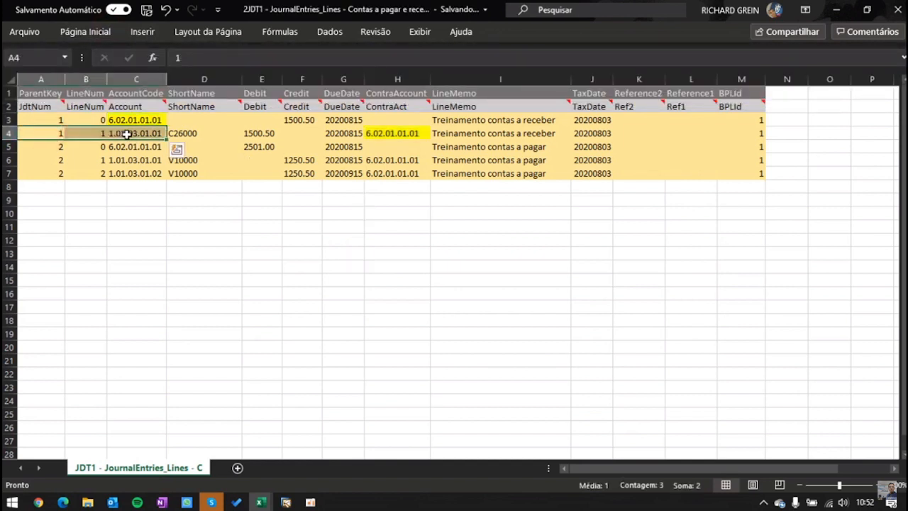
pyautogui.click(125, 134)
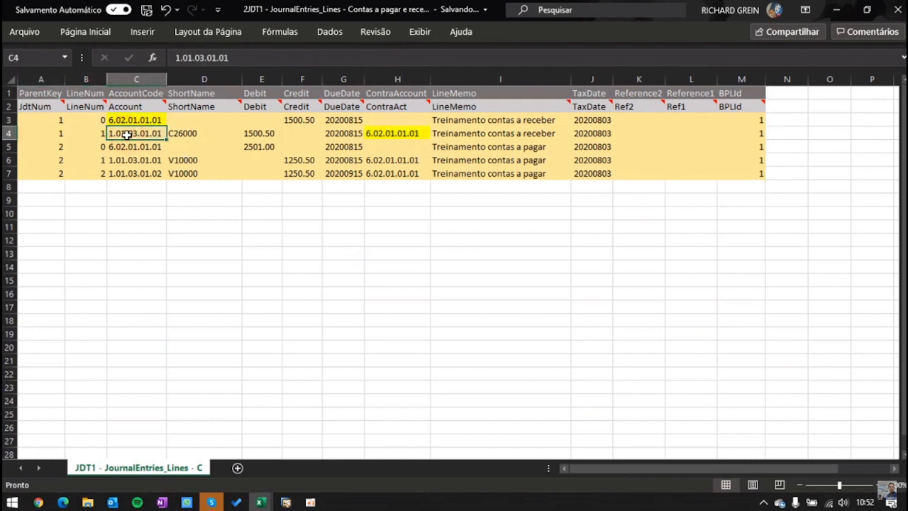
pyautogui.click(177, 133)
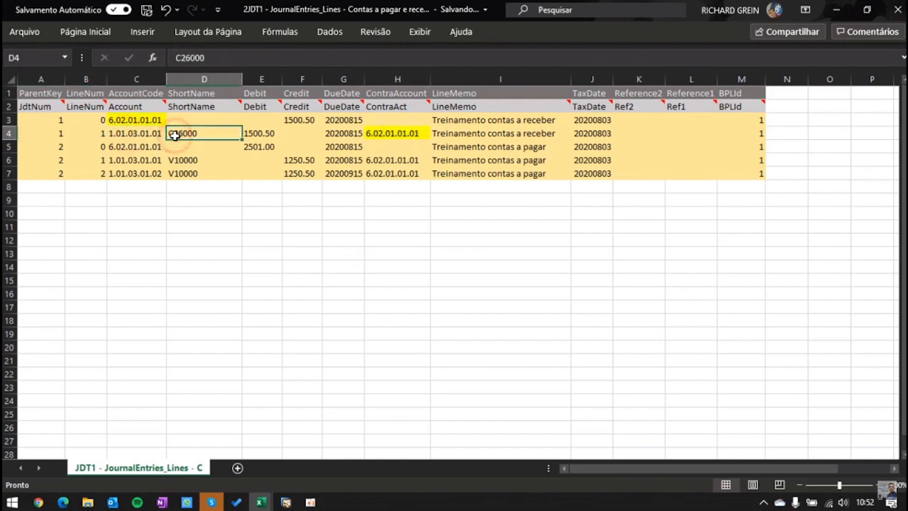
pyautogui.click(373, 134)
pyautogui.click(156, 119)
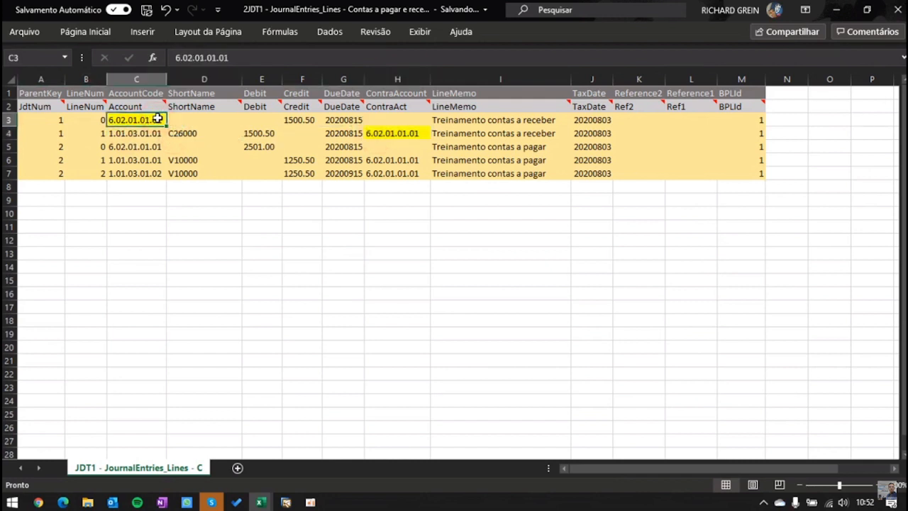
pyautogui.click(418, 202)
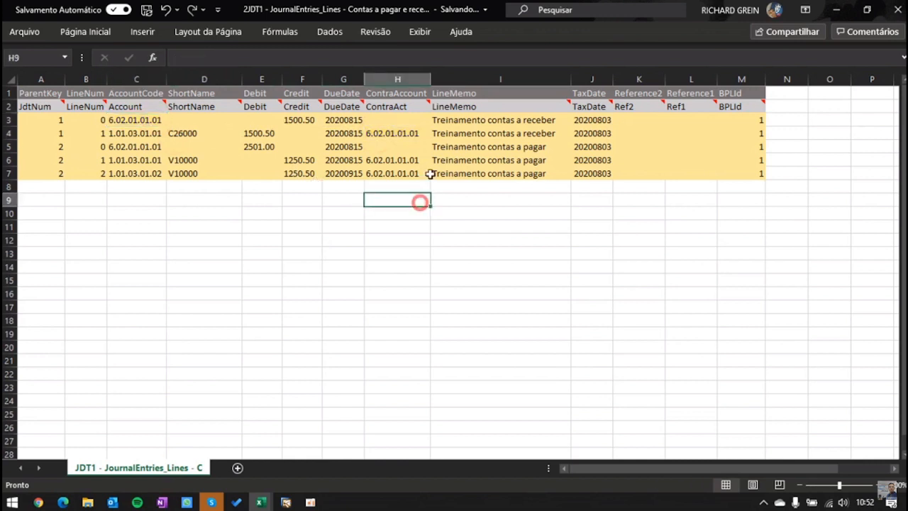
# Review the LineMemo, TaxDate and BPLId values of row 4
pyautogui.click(458, 133)
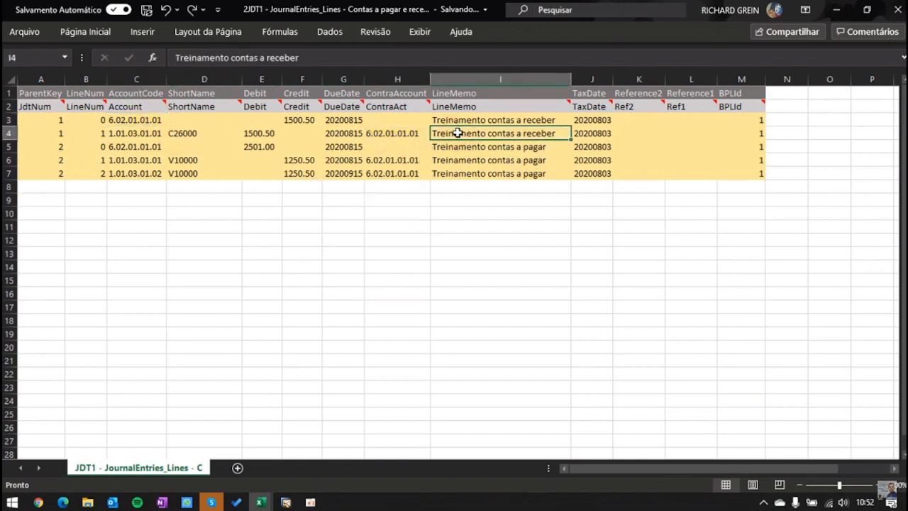
pyautogui.click(590, 134)
pyautogui.moveTo(589, 106)
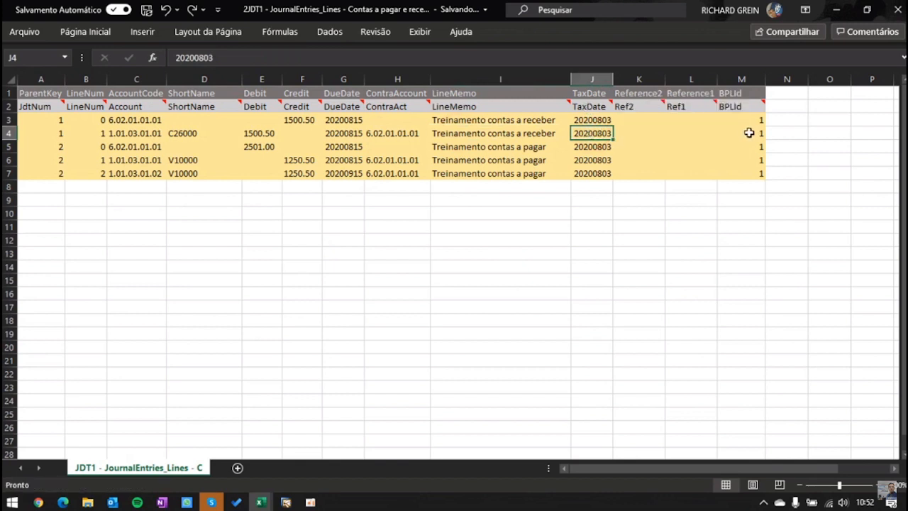
pyautogui.moveTo(748, 133); pyautogui.dragTo(4, 121)
# Compare the Credit amount in F3 with the Debit amount in E4
pyautogui.click(288, 118)
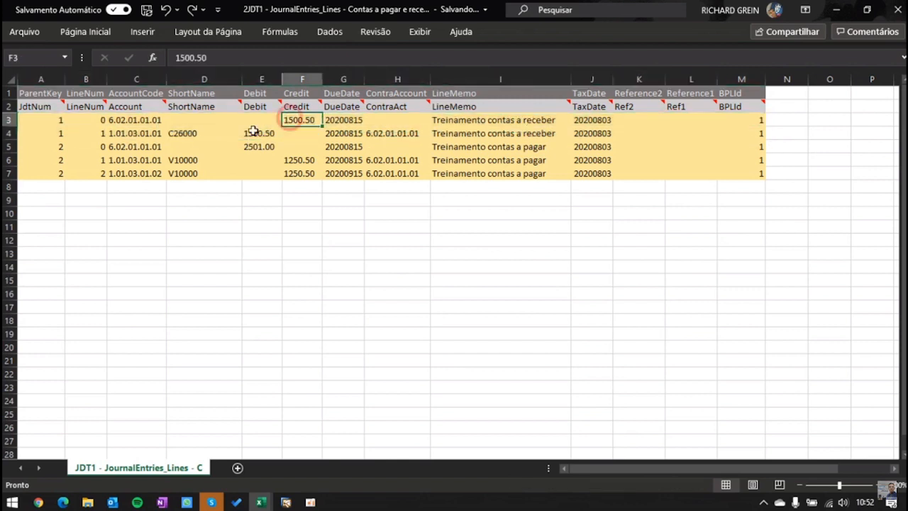
pyautogui.click(259, 134)
pyautogui.click(290, 119)
pyautogui.click(264, 132)
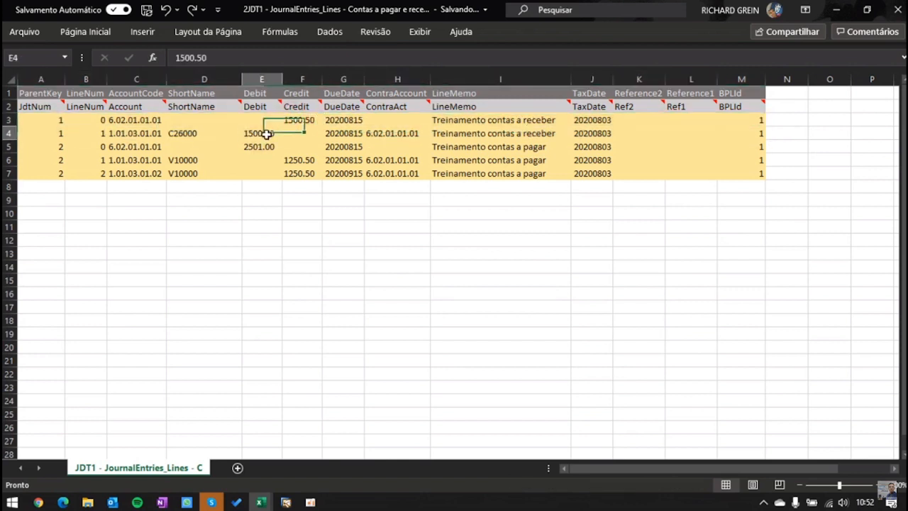
pyautogui.click(301, 119)
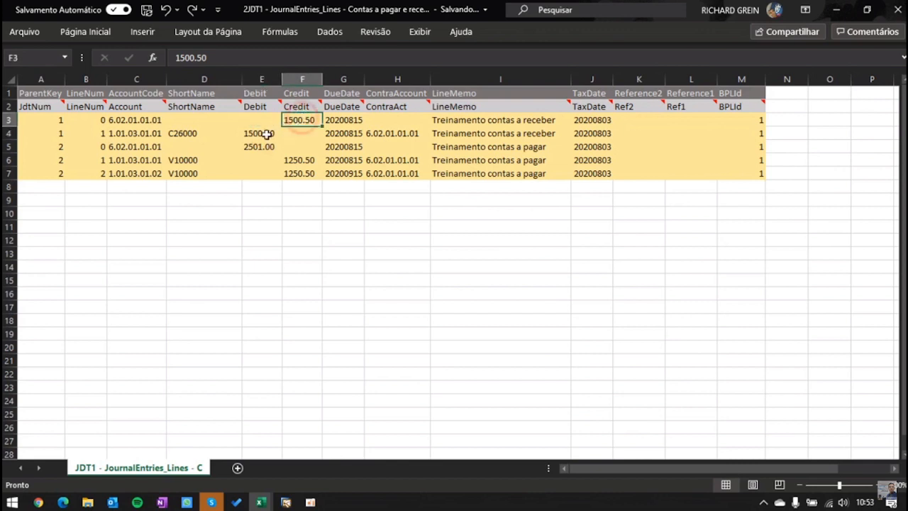
pyautogui.click(264, 134)
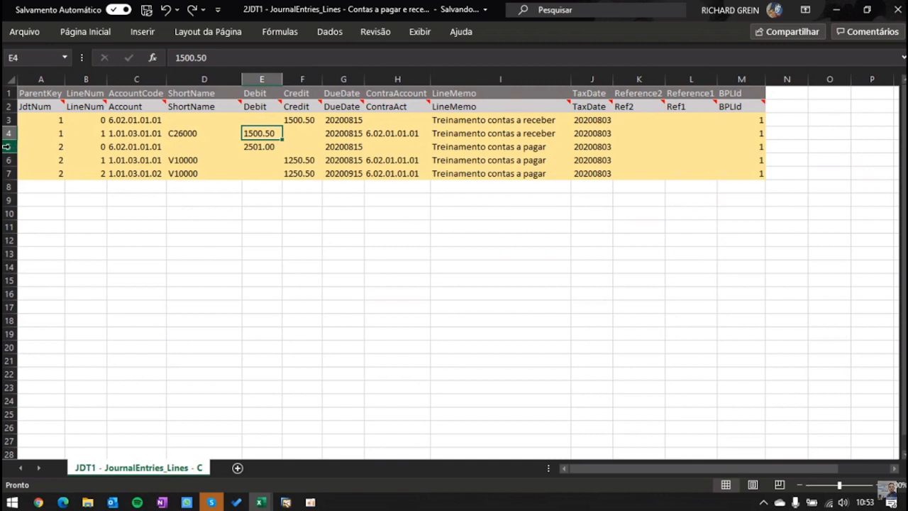
# Examine the ParentKey and LineNum values of the accounts payable entry in rows 5 to 7
pyautogui.click(72, 211)
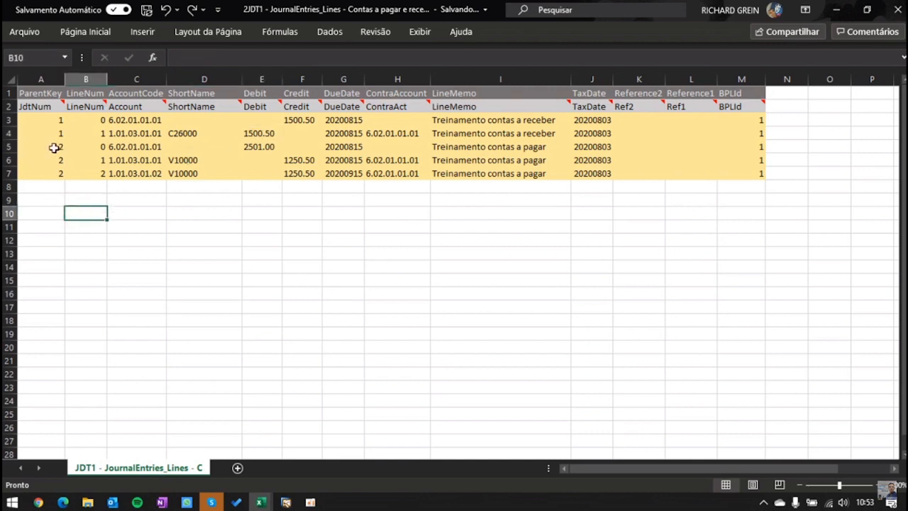
pyautogui.moveTo(54, 147); pyautogui.dragTo(56, 171)
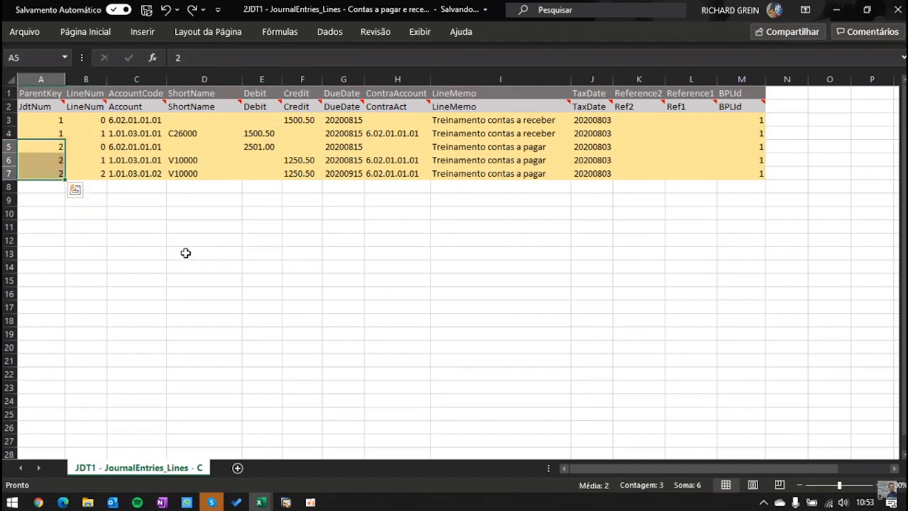
pyautogui.click(91, 147)
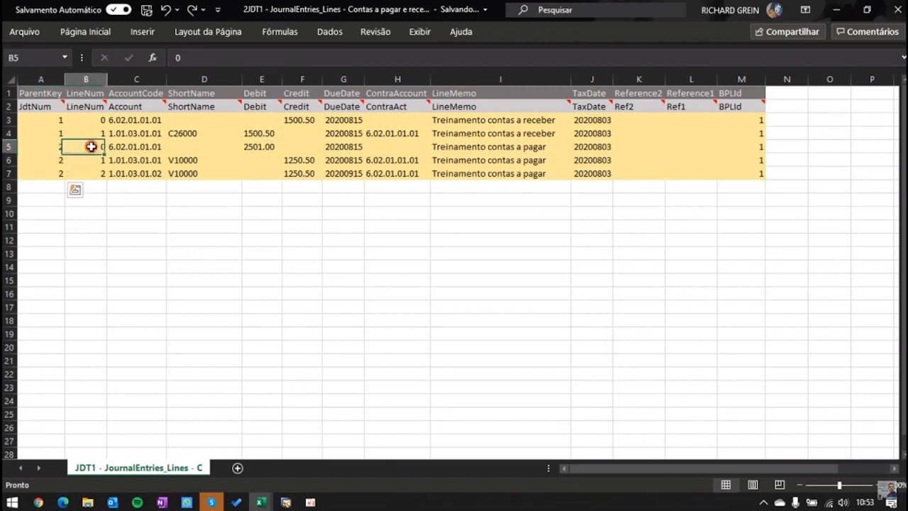
pyautogui.click(90, 161)
pyautogui.click(91, 173)
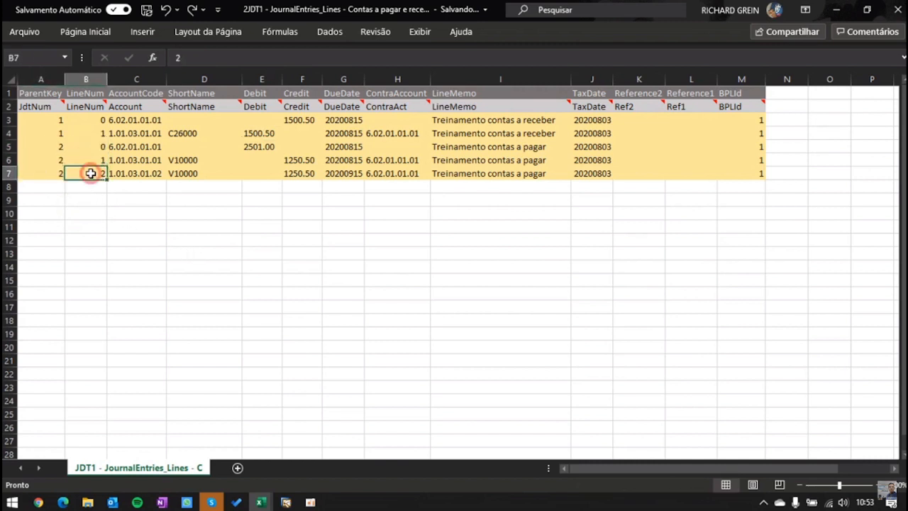
# Check the AccountCode in C5 and set the AccountCode in C7 to 1.01.03.01.01
pyautogui.click(137, 147)
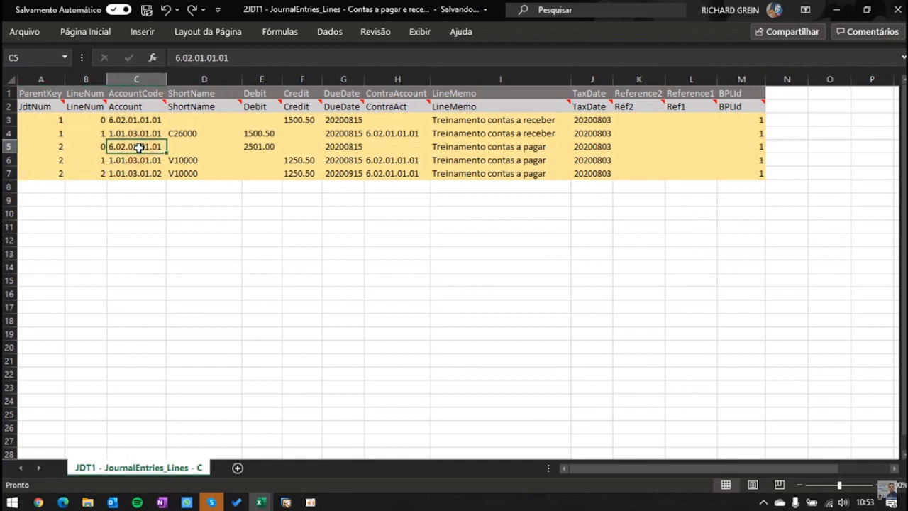
pyautogui.click(155, 176)
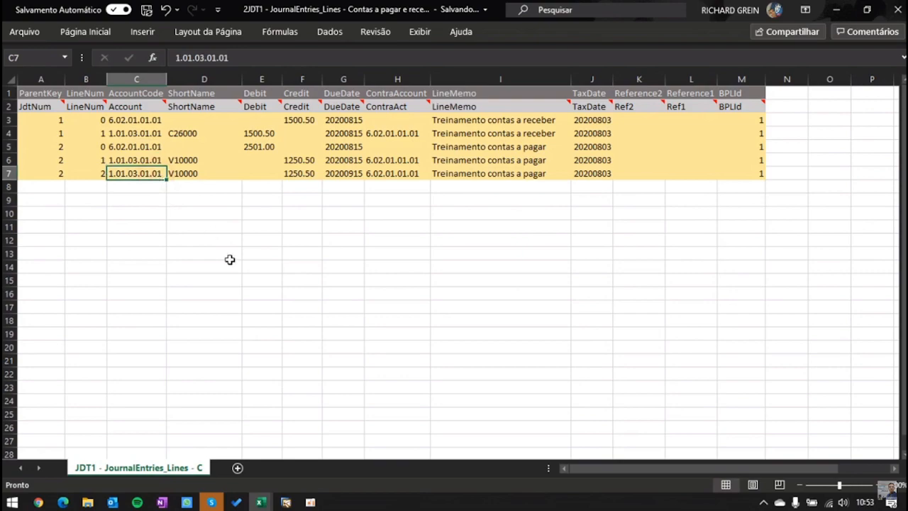
# Switch to SAP Business One and open supplier Sea Corp's business partner record through a wildcard (*) search
pyautogui.click(287, 501)
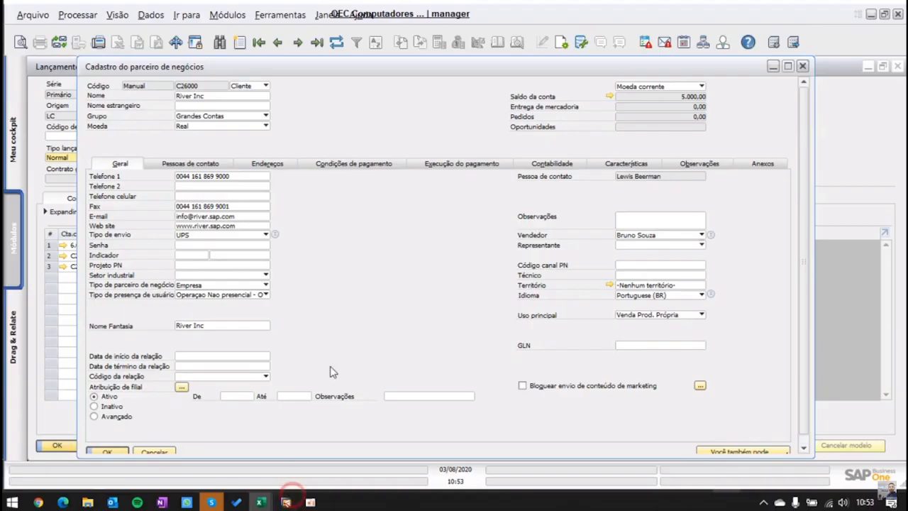
pyautogui.click(161, 451)
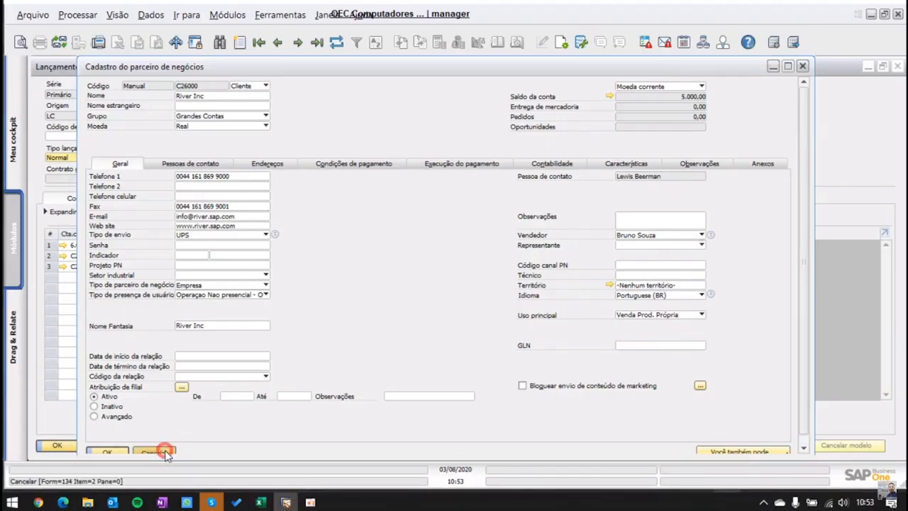
pyautogui.click(61, 256)
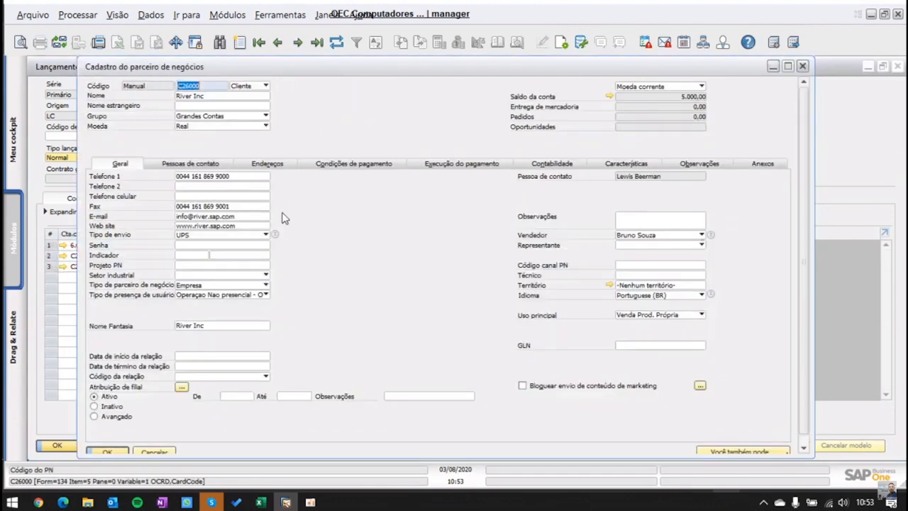
pyautogui.hotkey('ctrl', 'f')
pyautogui.write('*')
pyautogui.press('Return')
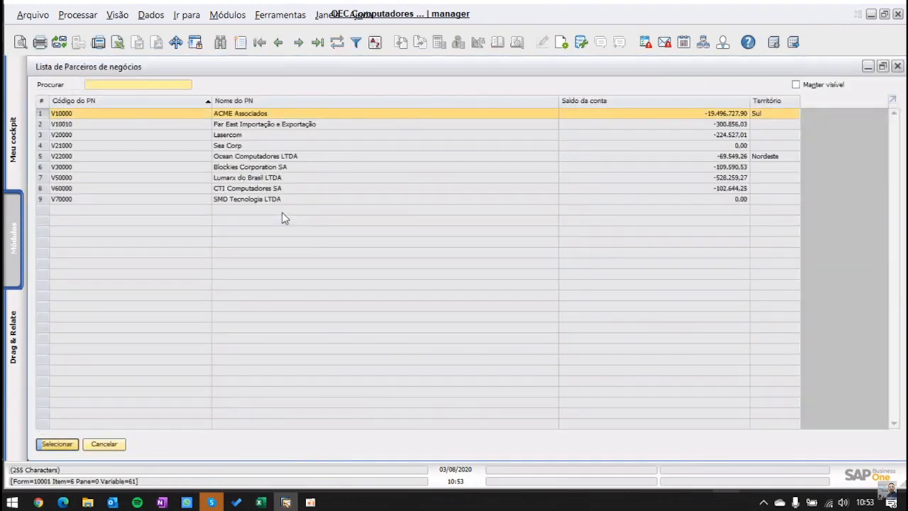
pyautogui.press('Down')
pyautogui.press('Down')
pyautogui.press('Down')
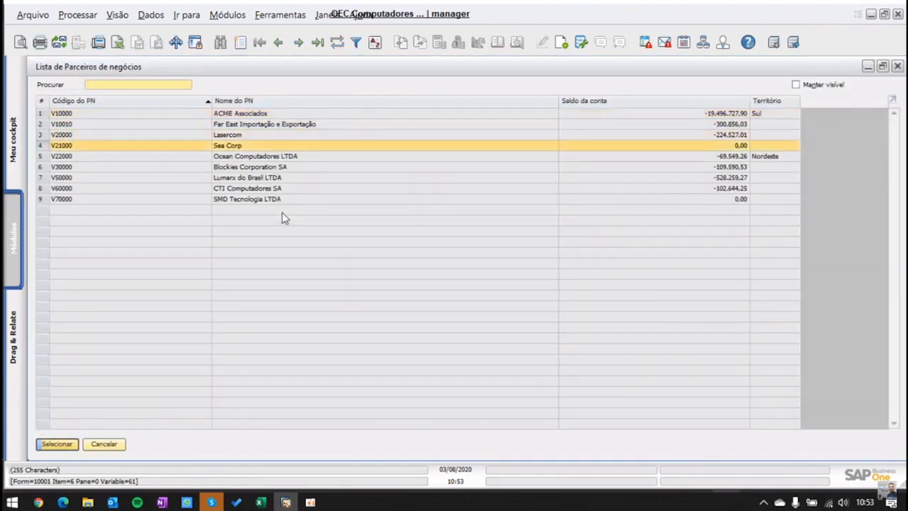
pyautogui.press('Return')
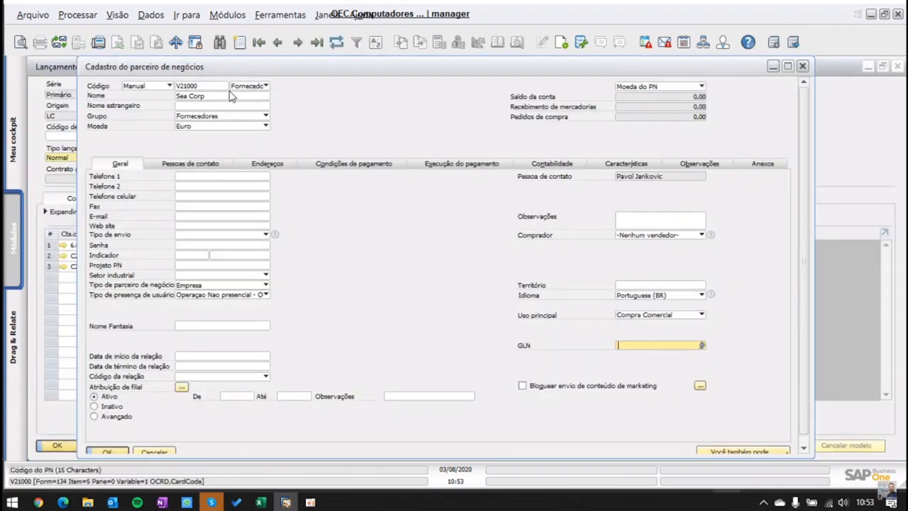
# Copy Sea Corp's accounts payable control account 2.01.01.01.02 from its accounting data
pyautogui.click(314, 163)
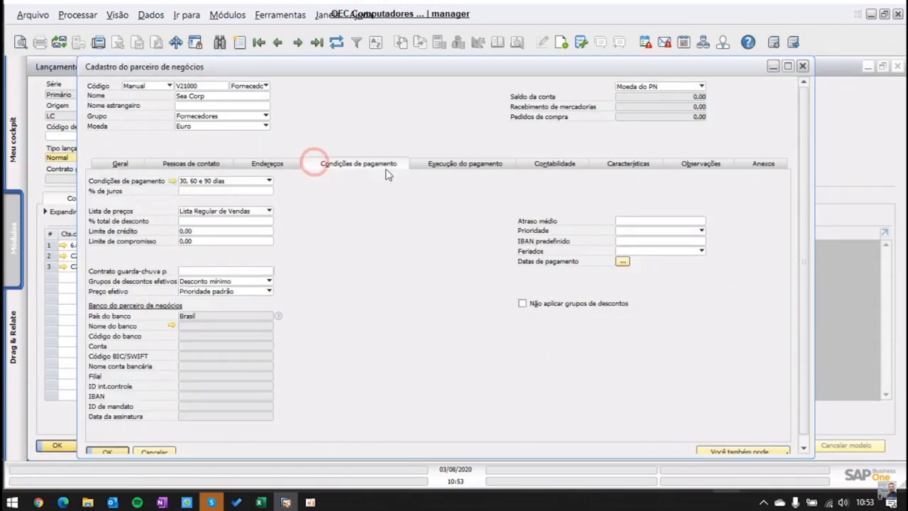
pyautogui.click(462, 164)
pyautogui.click(555, 164)
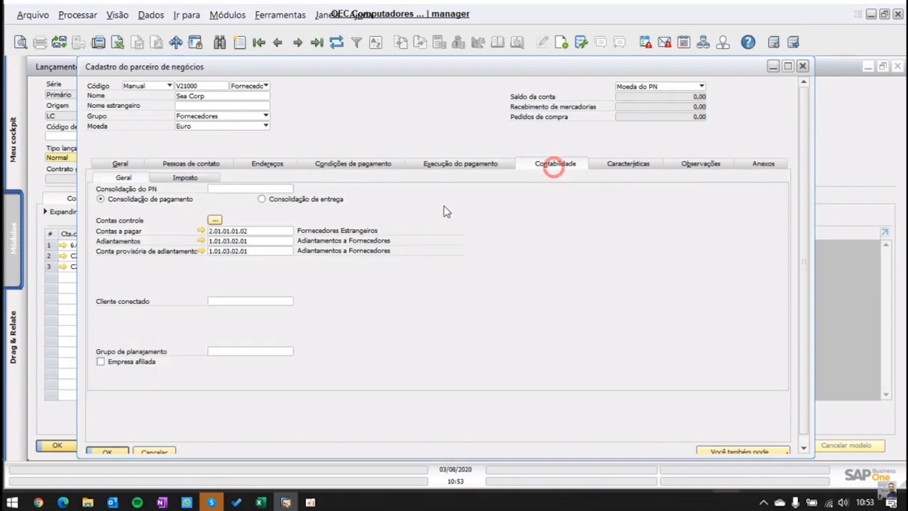
pyautogui.click(258, 232)
pyautogui.hotkey('ctrl', 'c')
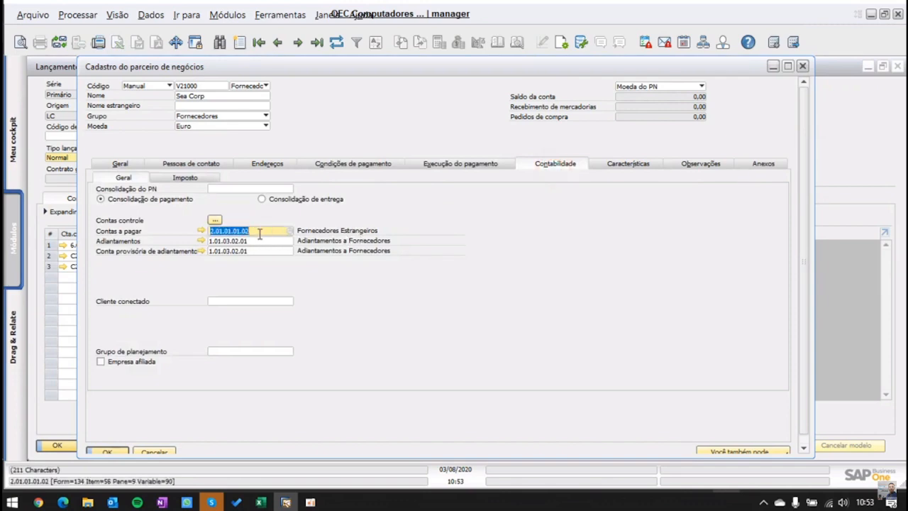
# Return to the Excel lines workbook and set the AccountCode in C6 and C7 to 2.01.01.01.02
pyautogui.hotkey('alt', 'Tab')
pyautogui.click(157, 161)
pyautogui.doubleClick(160, 159)
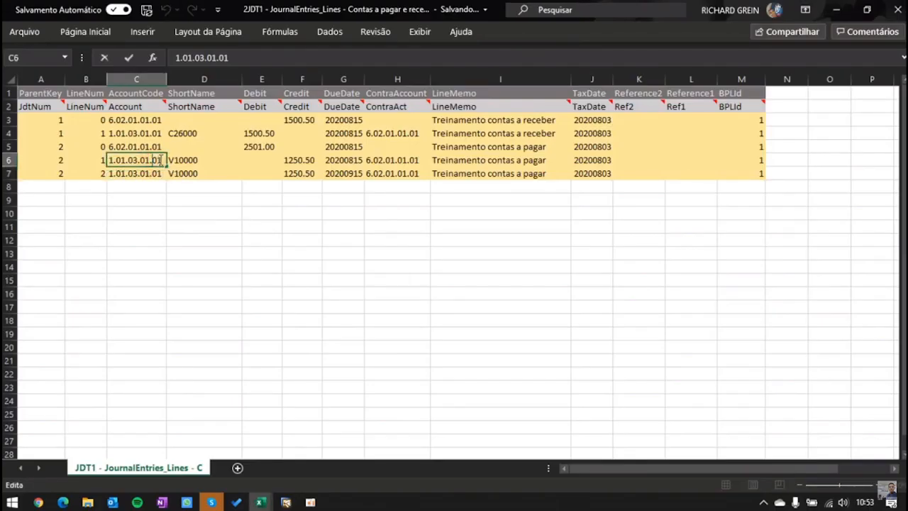
pyautogui.moveTo(160, 159); pyautogui.dragTo(68, 160)
pyautogui.hotkey('ctrl', 'v')
pyautogui.press('Return')
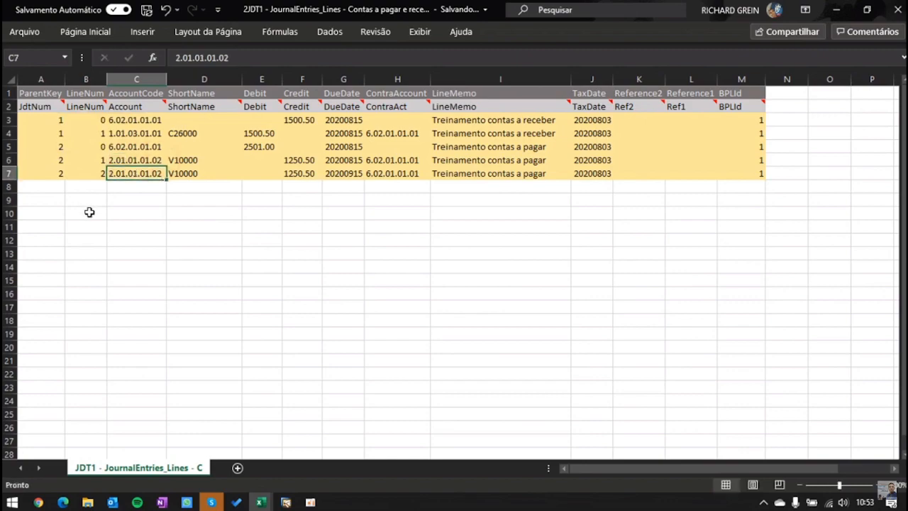
# Switch to SAP Business One and copy Sea Corp's supplier code V21000 from its business partner record
pyautogui.hotkey('alt', 'Tab')
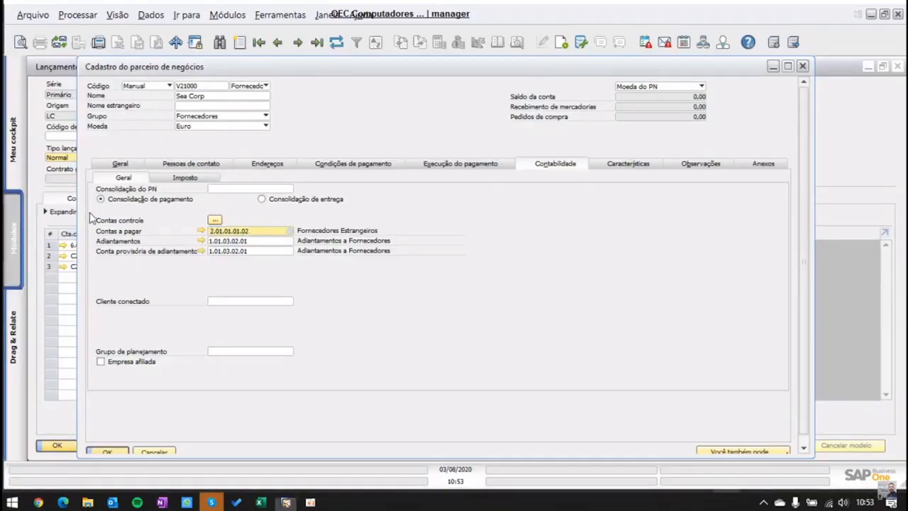
pyautogui.hotkey('alt', 'Tab')
pyautogui.hotkey('alt', 'Tab')
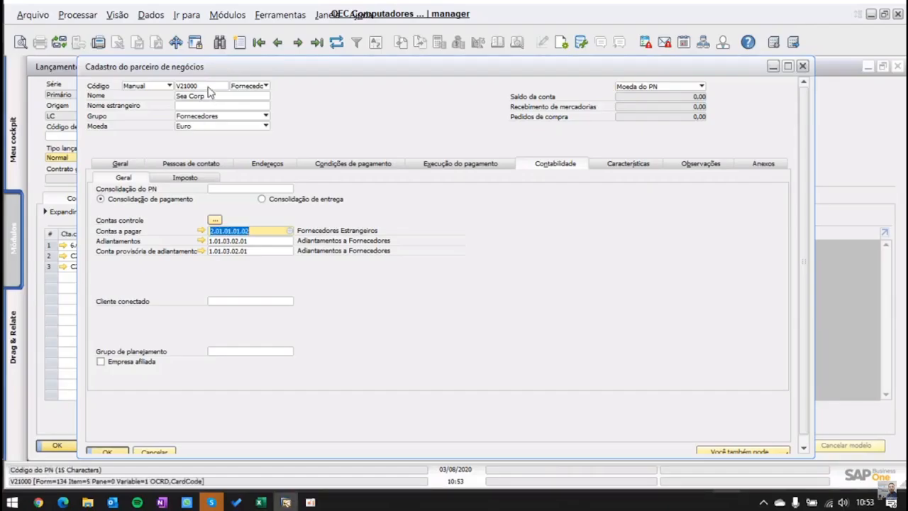
pyautogui.click(212, 85)
pyautogui.hotkey('ctrl', 'c')
# Return to the Excel lines workbook and set the ShortName in D6 and D7 to V21000
pyautogui.hotkey('alt', 'Tab')
pyautogui.click(213, 160)
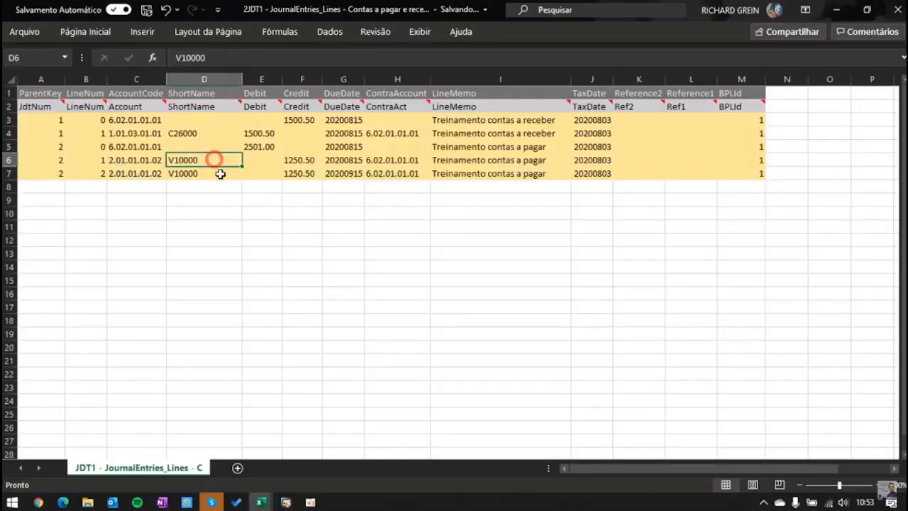
pyautogui.hotkey('ctrl', 'v')
pyautogui.press('Down')
pyautogui.press('Escape')
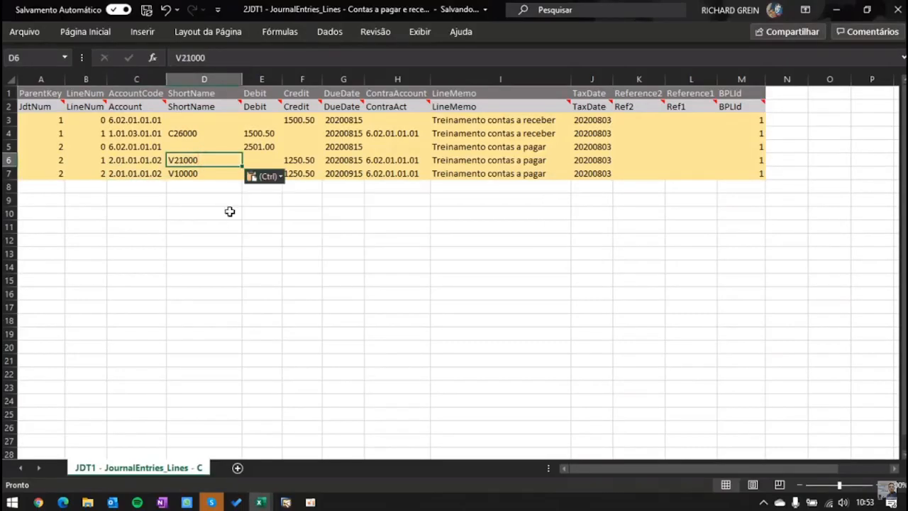
pyautogui.press('Down')
pyautogui.hotkey('ctrl', 'v')
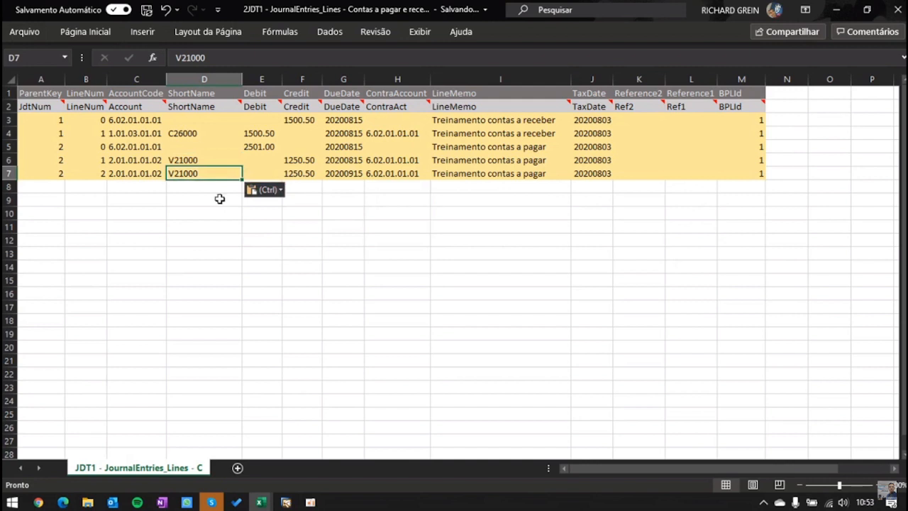
pyautogui.moveTo(19, 160); pyautogui.dragTo(10, 173)
pyautogui.click(351, 187)
pyautogui.click(353, 240)
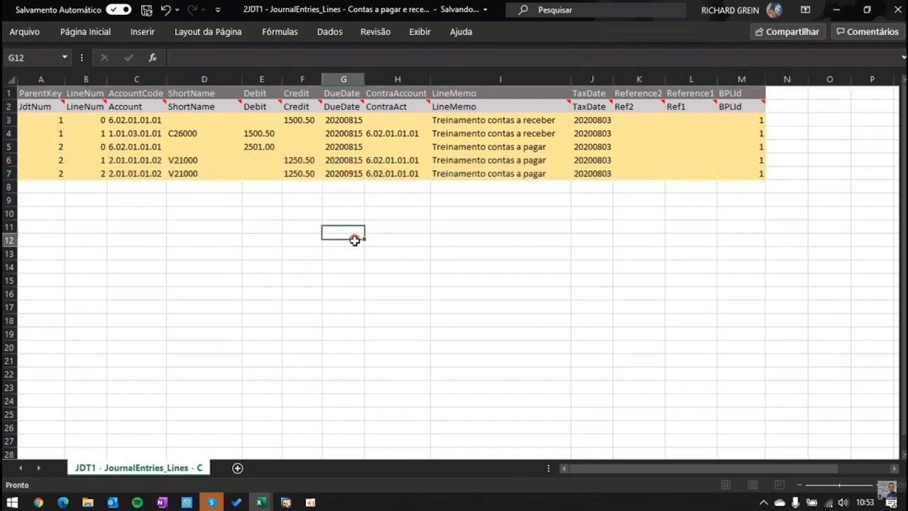
# Change the AccountCode in C6 and C7 to 2.01.01.01.01
pyautogui.doubleClick(156, 158)
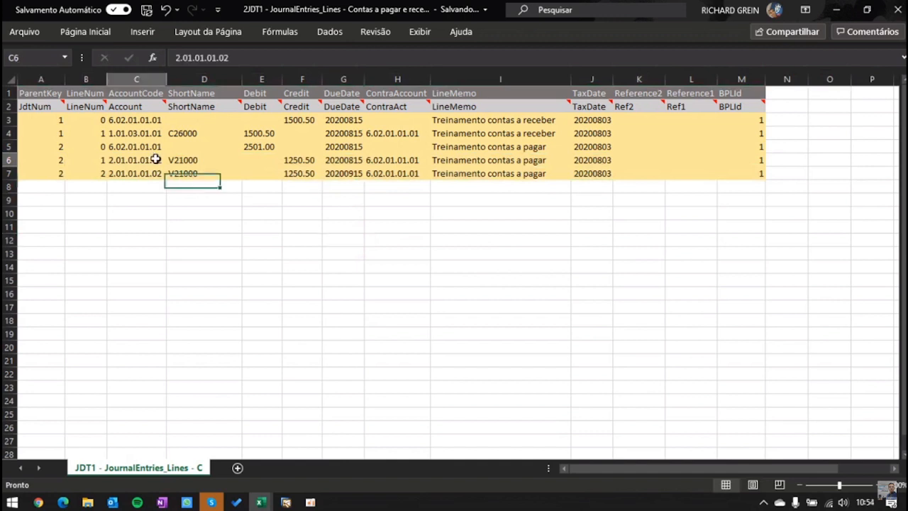
pyautogui.press('Delete')
pyautogui.write('1')
pyautogui.press('Return')
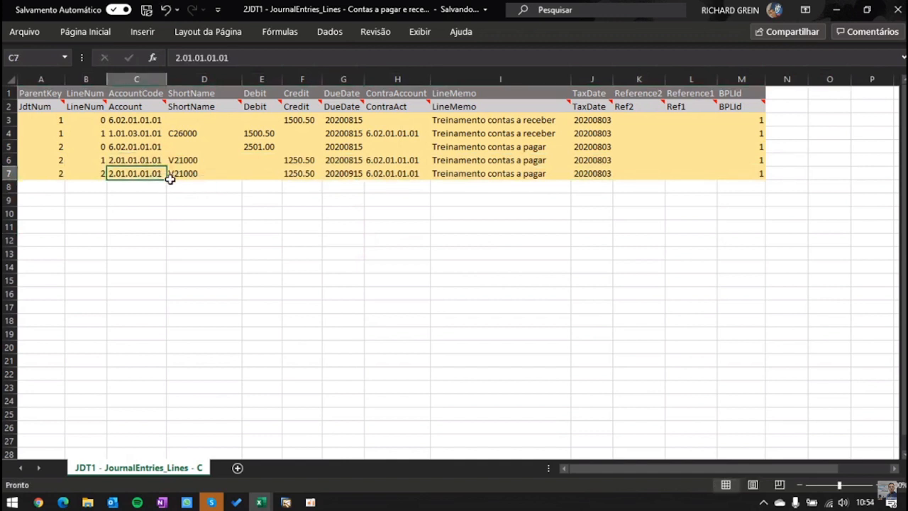
# Compare the debit amount in row 5 with the credit amounts in rows 6 and 7 of the accounts payable entry
pyautogui.moveTo(31, 146); pyautogui.dragTo(236, 146)
pyautogui.click(261, 147)
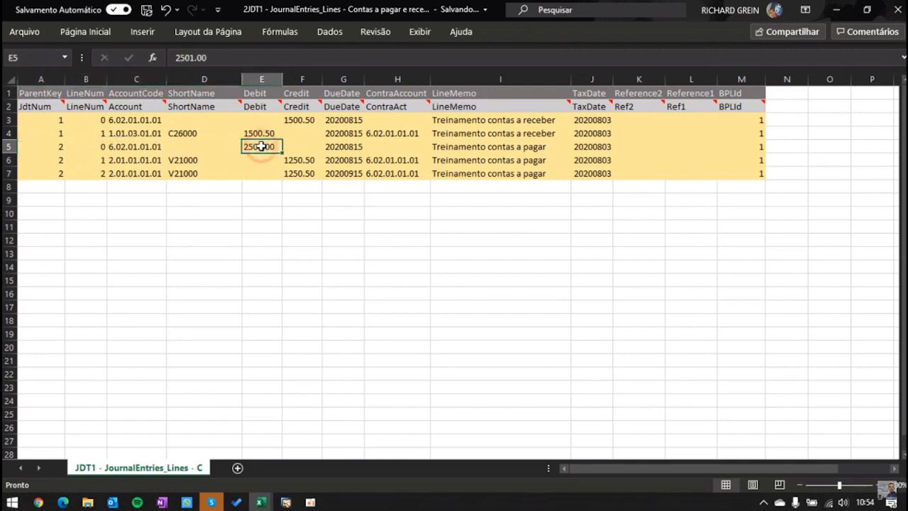
pyautogui.click(299, 160)
pyautogui.click(299, 172)
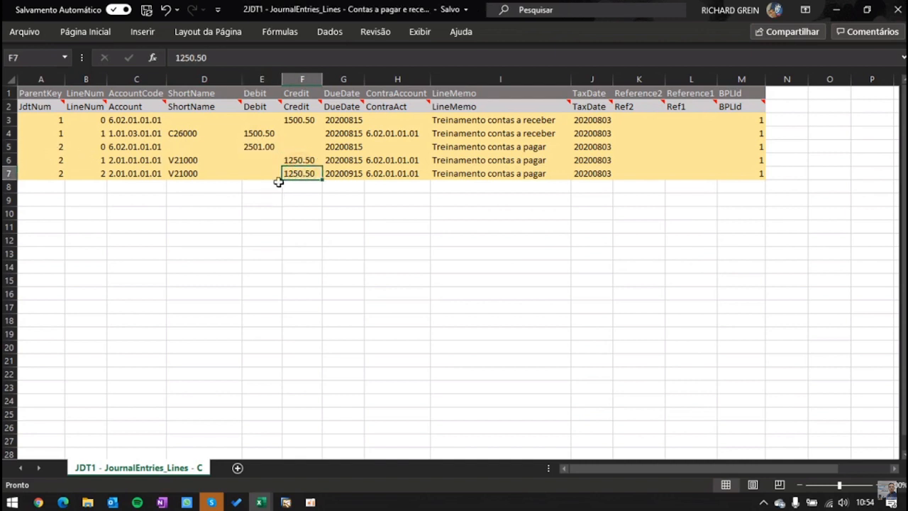
pyautogui.click(293, 159)
pyautogui.click(294, 172)
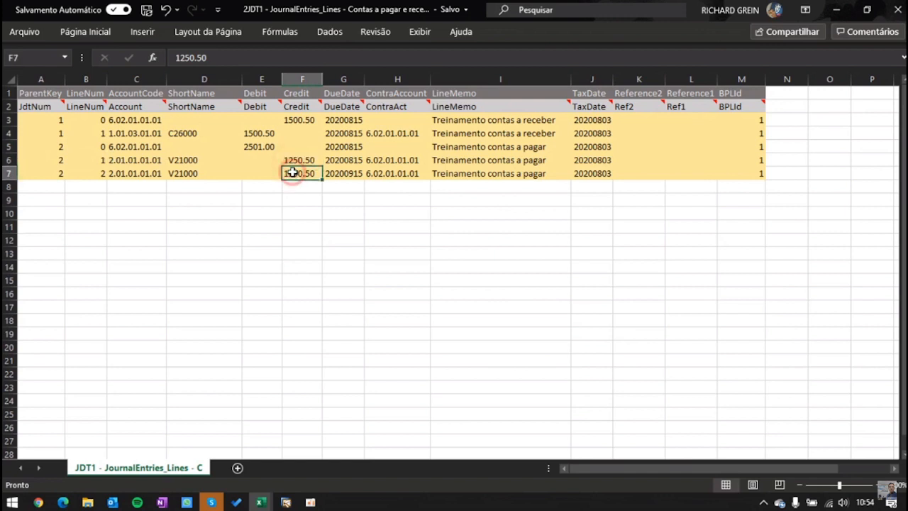
pyautogui.moveTo(289, 159); pyautogui.dragTo(301, 171)
pyautogui.hotkey('ctrl', 'v')
pyautogui.click(265, 149)
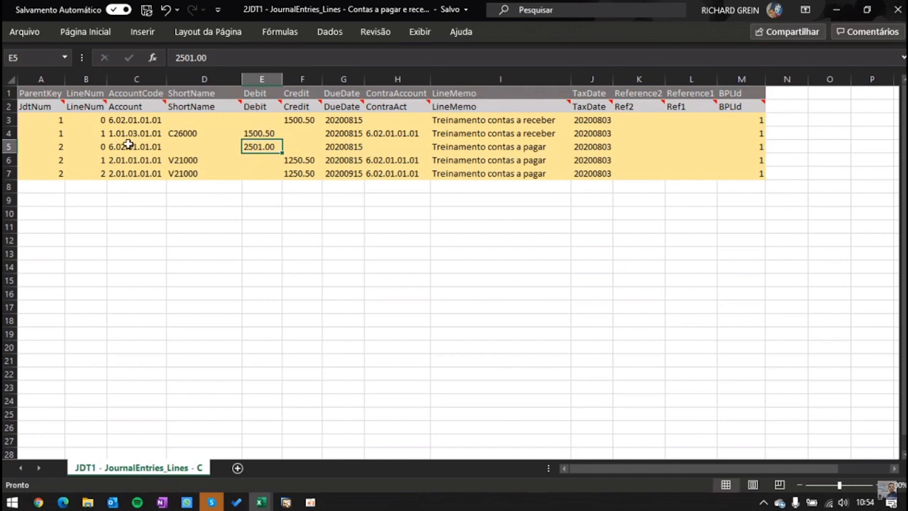
pyautogui.click(9, 146)
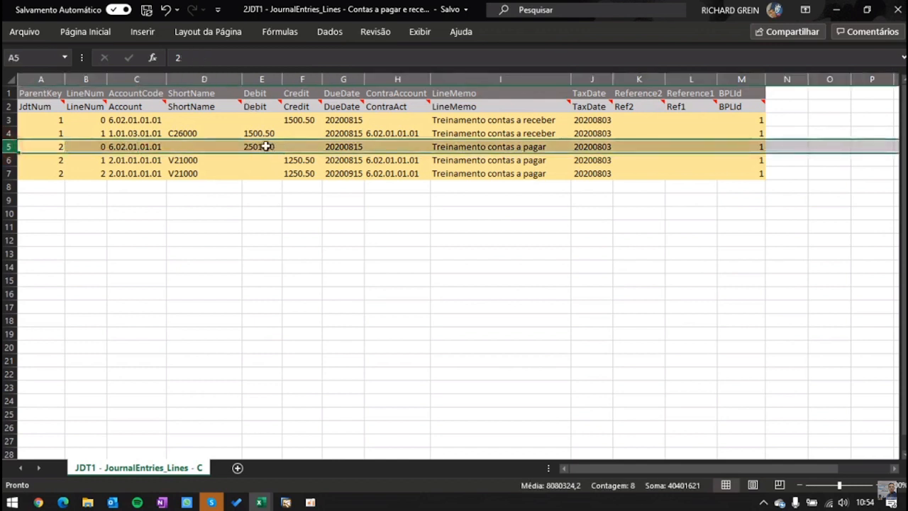
pyautogui.click(263, 148)
pyautogui.moveTo(10, 160); pyautogui.dragTo(10, 173)
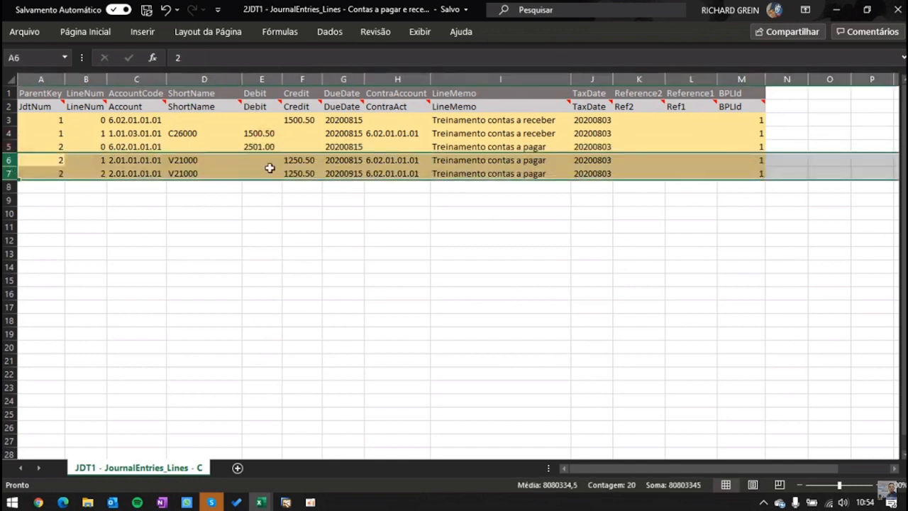
pyautogui.moveTo(296, 160); pyautogui.dragTo(299, 173)
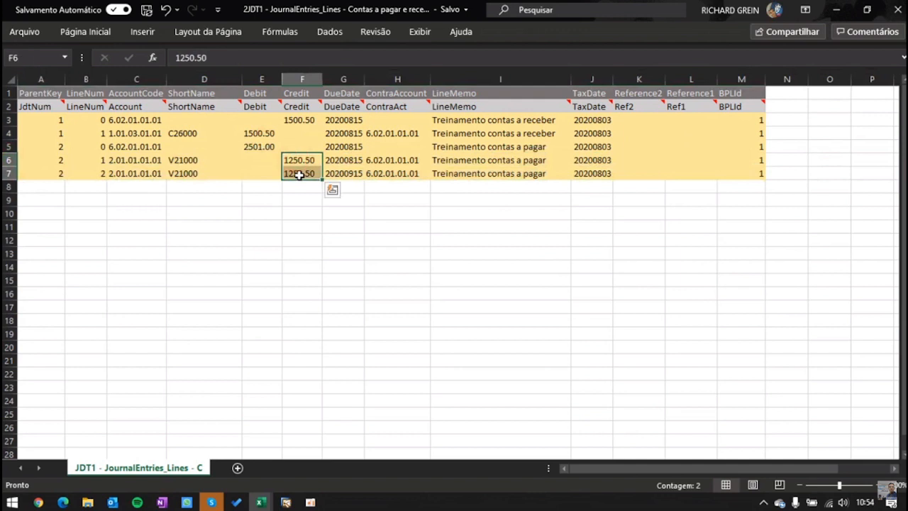
# Review the due dates, contra accounts, line memos, tax dates and branch IDs of the accounts payable entry in rows 5 to 7
pyautogui.click(343, 159)
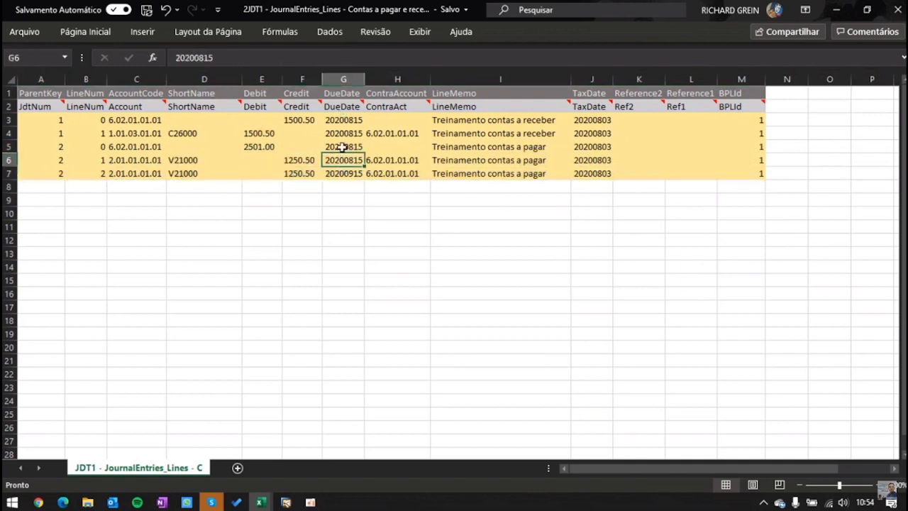
pyautogui.click(342, 173)
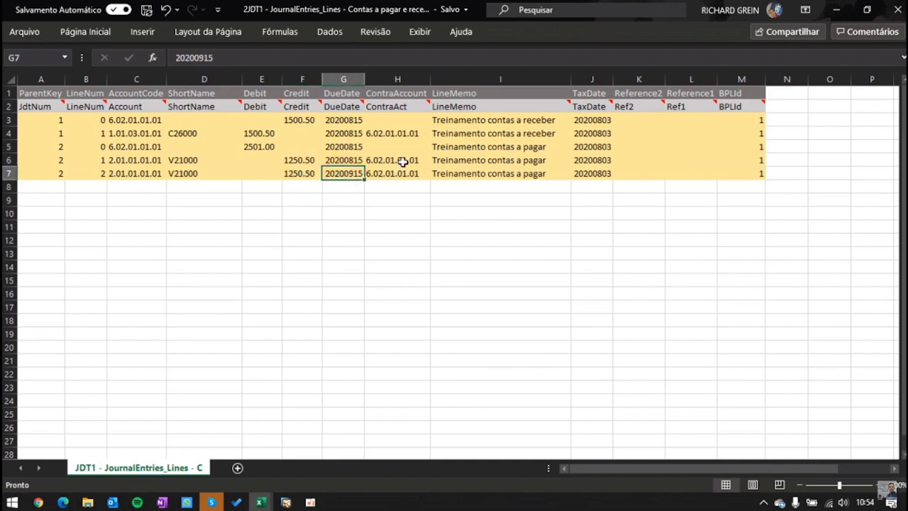
pyautogui.moveTo(402, 162); pyautogui.dragTo(402, 173)
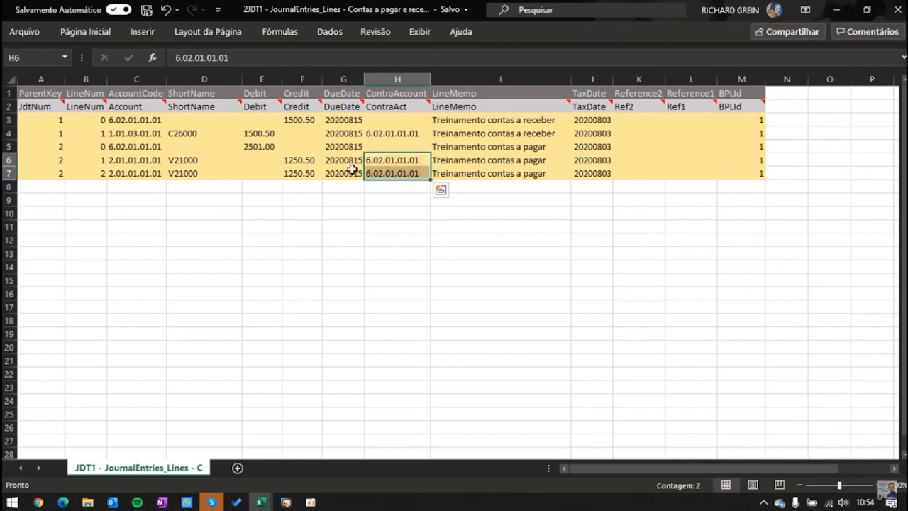
pyautogui.keyDown('ctrl'); pyautogui.click(159, 148); pyautogui.keyUp('ctrl')
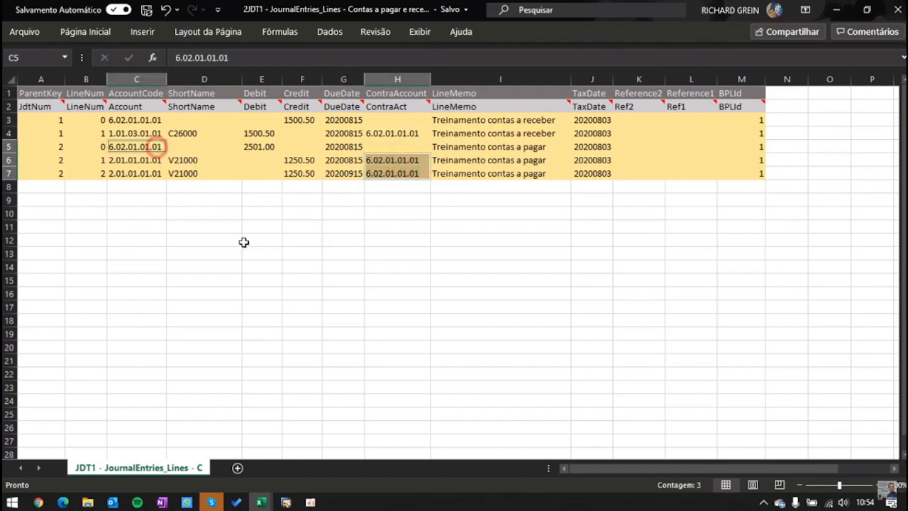
pyautogui.click(365, 227)
pyautogui.moveTo(508, 146); pyautogui.dragTo(511, 173)
pyautogui.moveTo(600, 146); pyautogui.dragTo(600, 177)
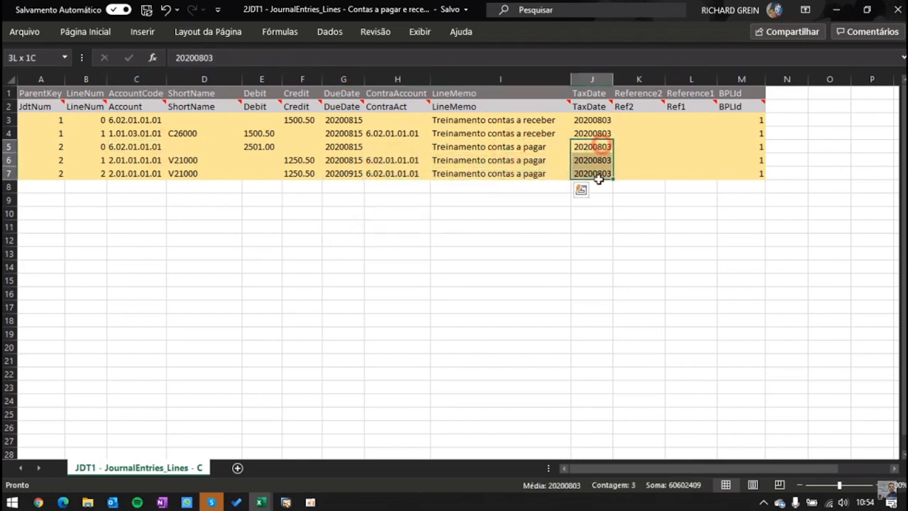
pyautogui.click(692, 212)
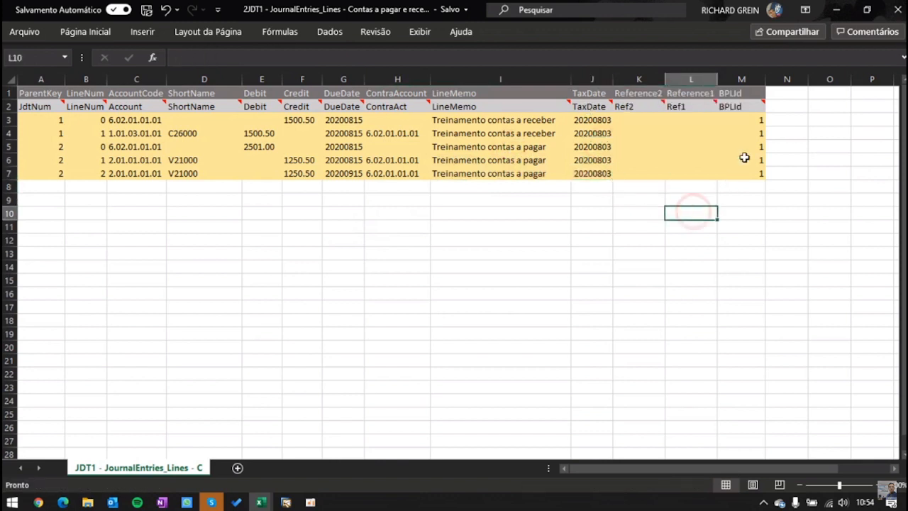
pyautogui.moveTo(744, 147); pyautogui.dragTo(746, 174)
pyautogui.click(675, 229)
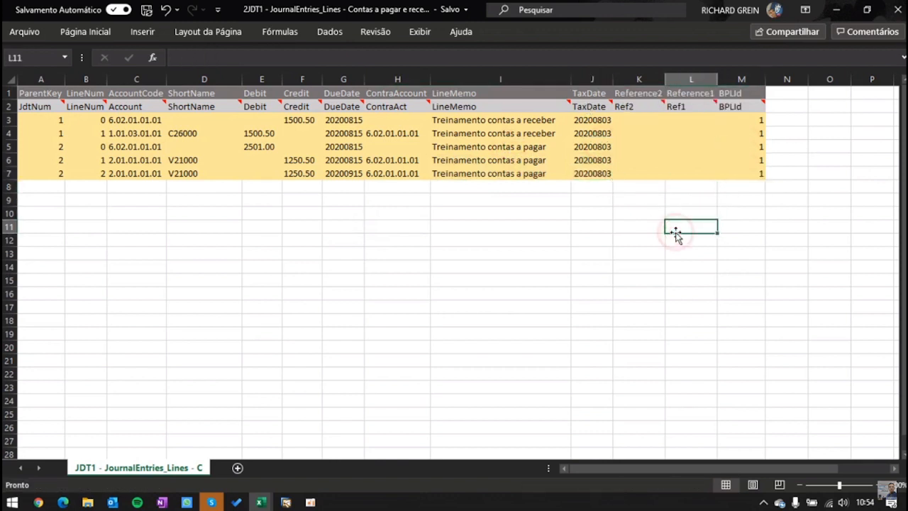
pyautogui.click(588, 225)
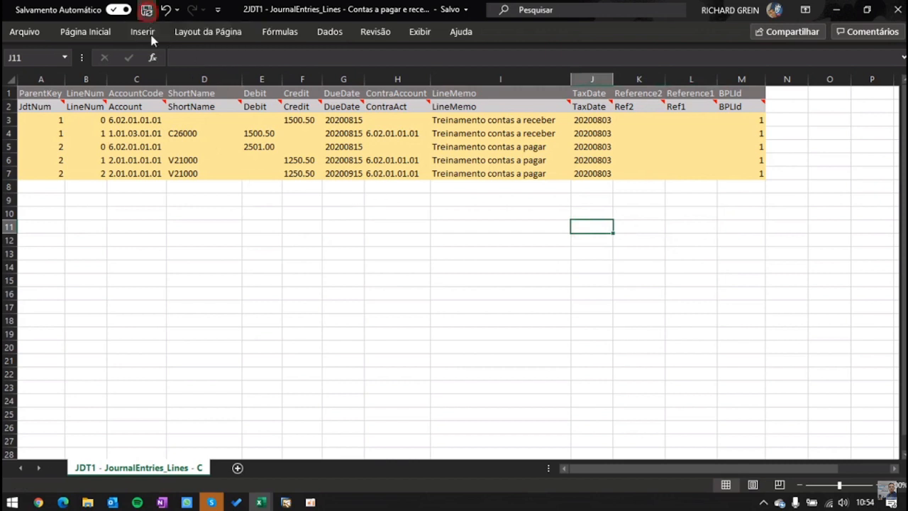
pyautogui.click(543, 278)
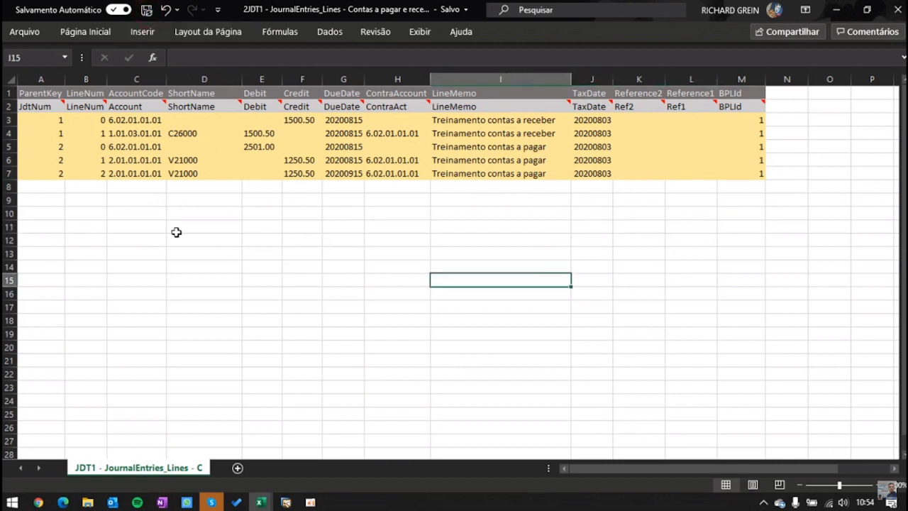
# Switch to the 1OJDT header workbook and start row 5 with JdtNum 3, ReferenceDate 20200803 and Memo "SI Treinamento 3"
pyautogui.moveTo(261, 504)
pyautogui.click(187, 430)
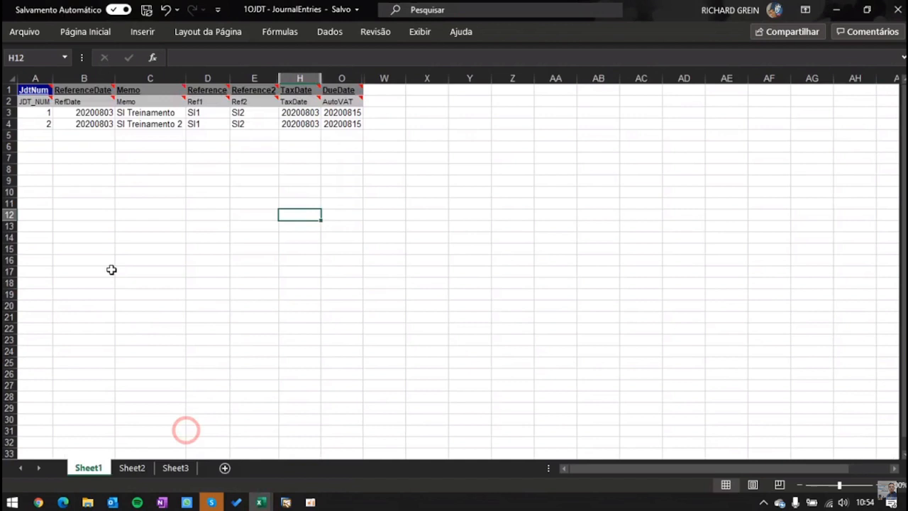
pyautogui.click(37, 136)
pyautogui.write('3')
pyautogui.press('Tab')
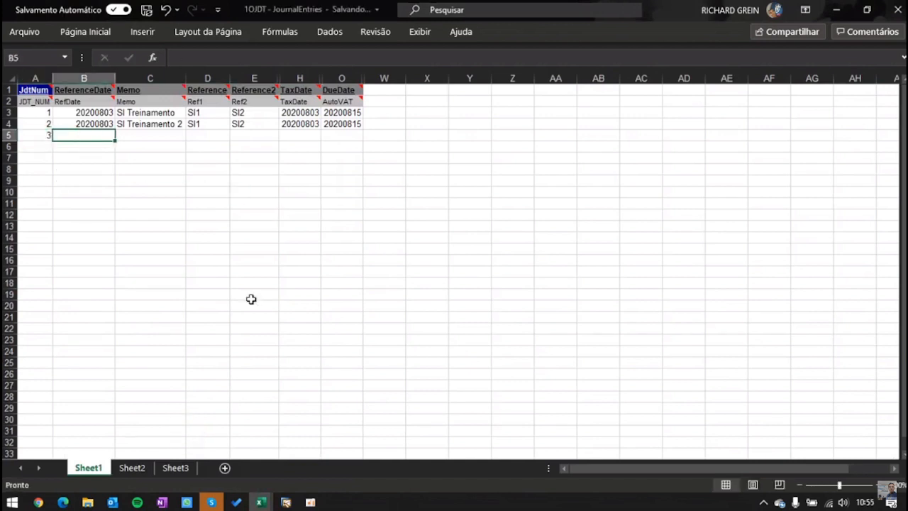
pyautogui.write('20200803')
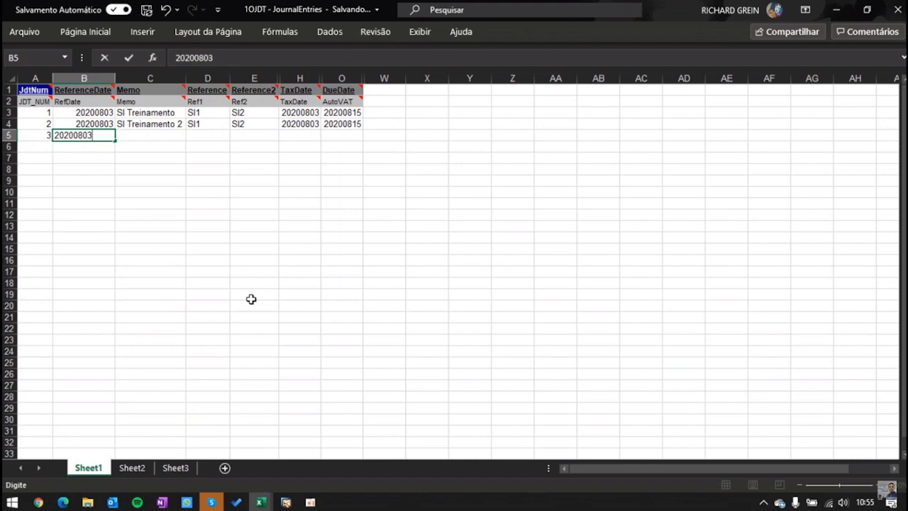
pyautogui.press('Tab')
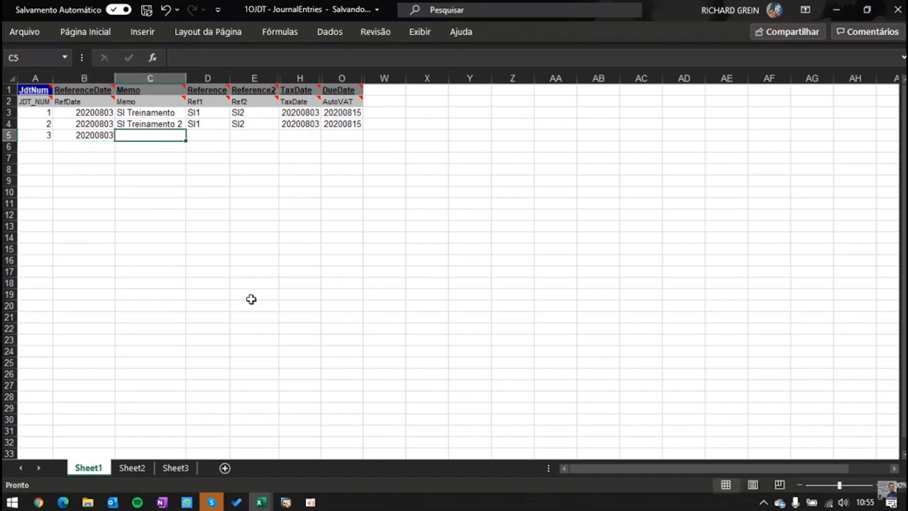
pyautogui.write('SI Treinamento 3')
pyautogui.press('Tab')
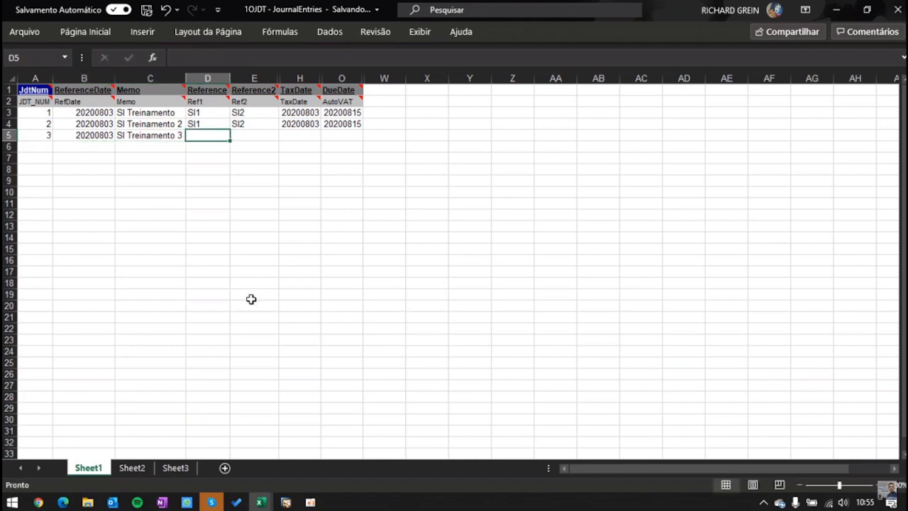
# Complete header row 5 with Reference SI1, Reference2 SI2, TaxDate 20200803 and DueDate 20200820
pyautogui.write('SI1')
pyautogui.press('Tab')
pyautogui.write('SI2')
pyautogui.press('Tab')
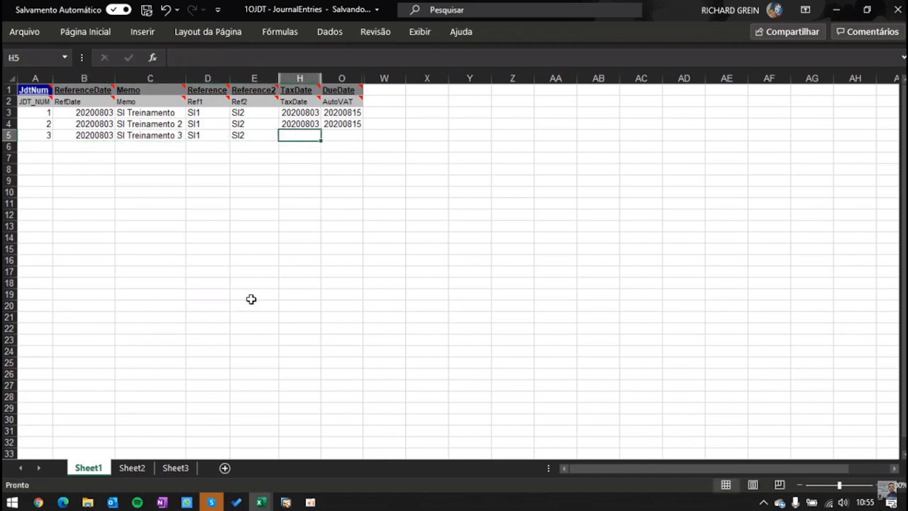
pyautogui.press('Tab')
pyautogui.write('202008')
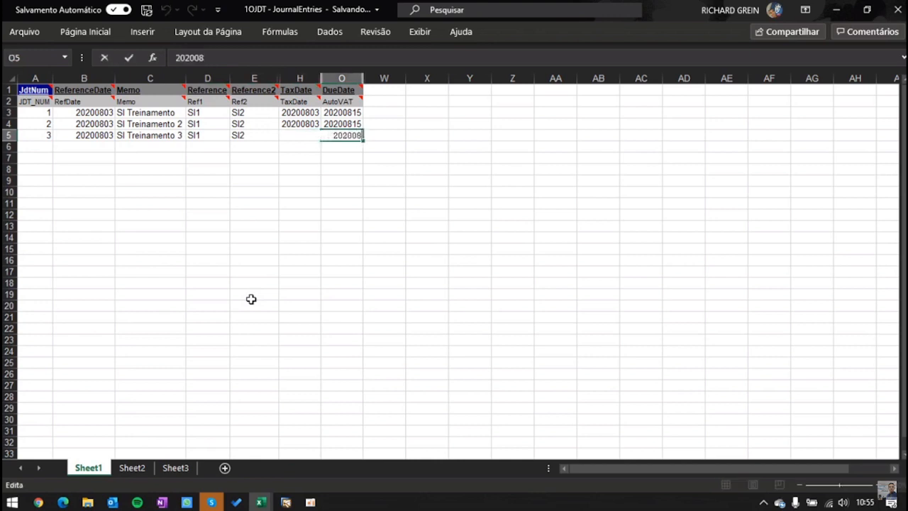
pyautogui.write('20')
pyautogui.press('Return')
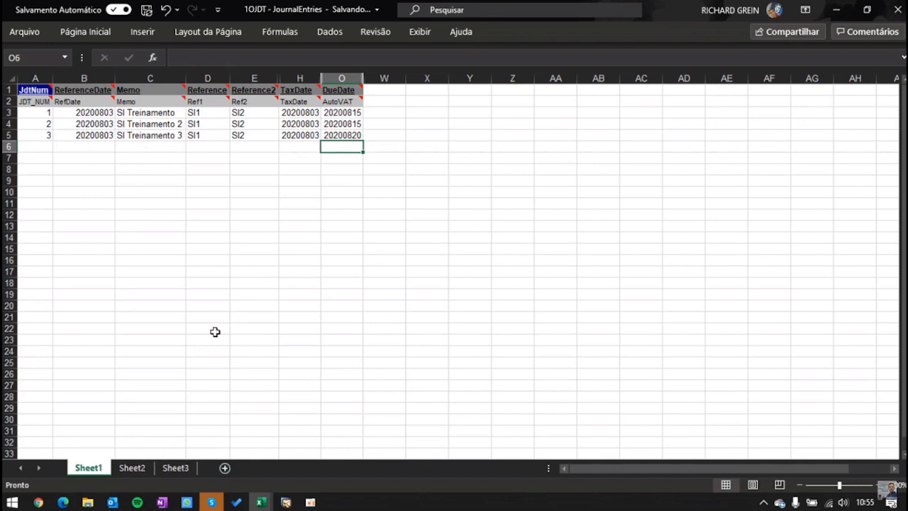
# Switch to the 2JDT1 lines workbook and enter ParentKey 3 in A8 and A9
pyautogui.moveTo(260, 500)
pyautogui.click(326, 447)
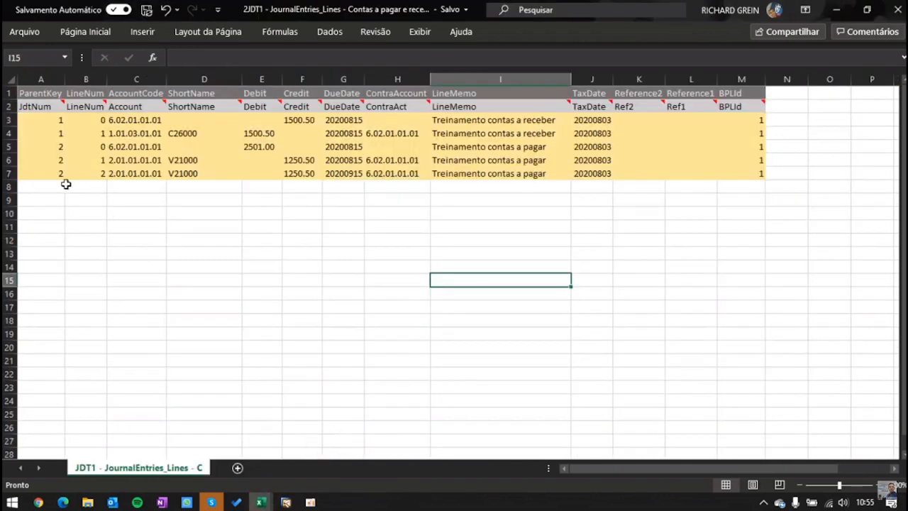
pyautogui.click(60, 186)
pyautogui.write('3')
pyautogui.press('Return')
pyautogui.write('3')
pyautogui.press('Return')
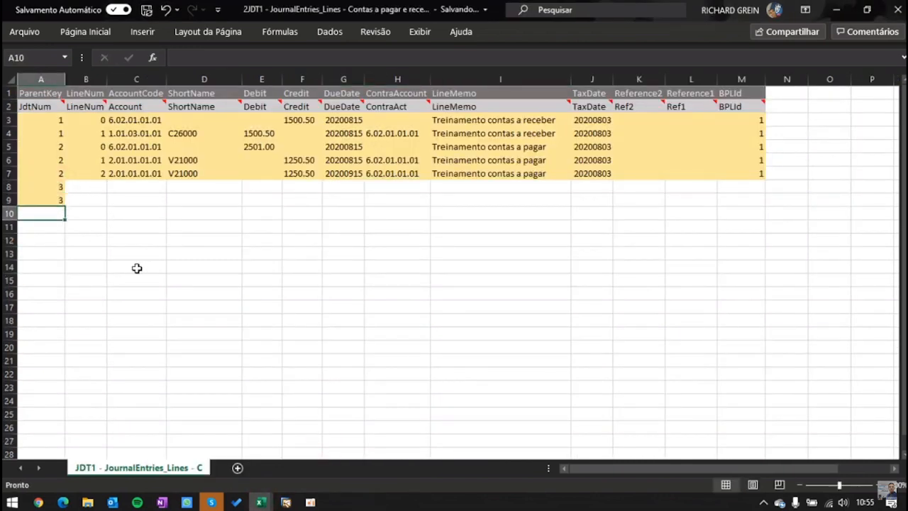
# Enter LineNum 0 in B8 and 1 in B9 for the third journal entry's lines
pyautogui.press('Up')
pyautogui.press('Right')
pyautogui.press('Up')
pyautogui.write('0')
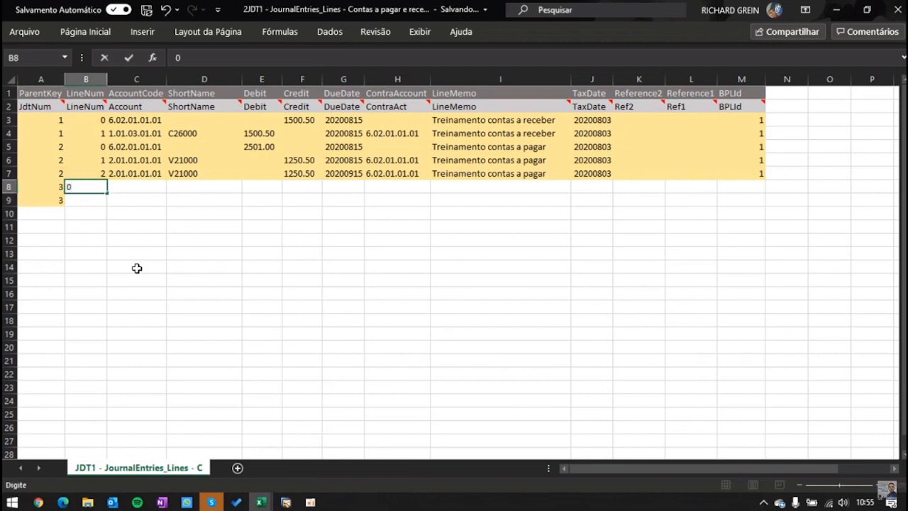
pyautogui.press('Return')
pyautogui.write('1')
pyautogui.press('Return')
pyautogui.click(131, 257)
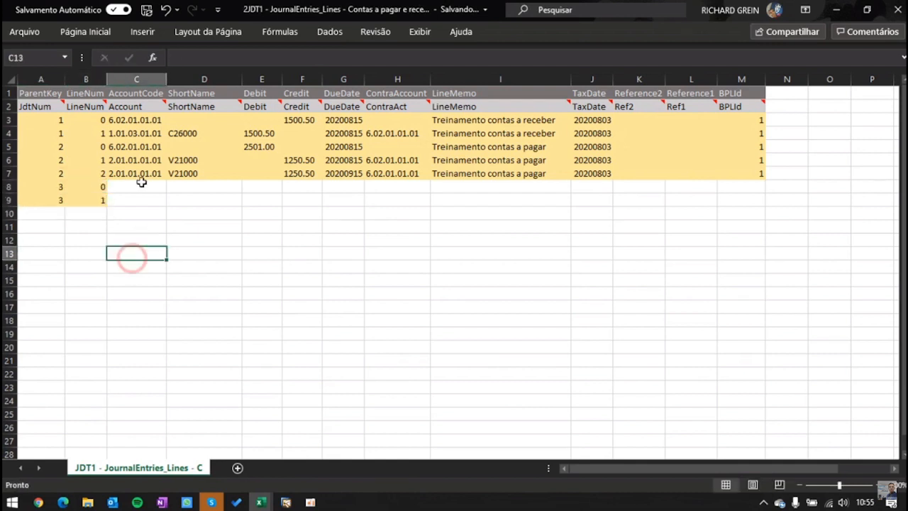
# Copy account code 6.02.01.01.01 from row 5 into C8 and 1.01.03.01.01 from row 4 into C9
pyautogui.click(127, 146)
pyautogui.hotkey('ctrl', 'c')
pyautogui.click(145, 187)
pyautogui.hotkey('ctrl', 'v')
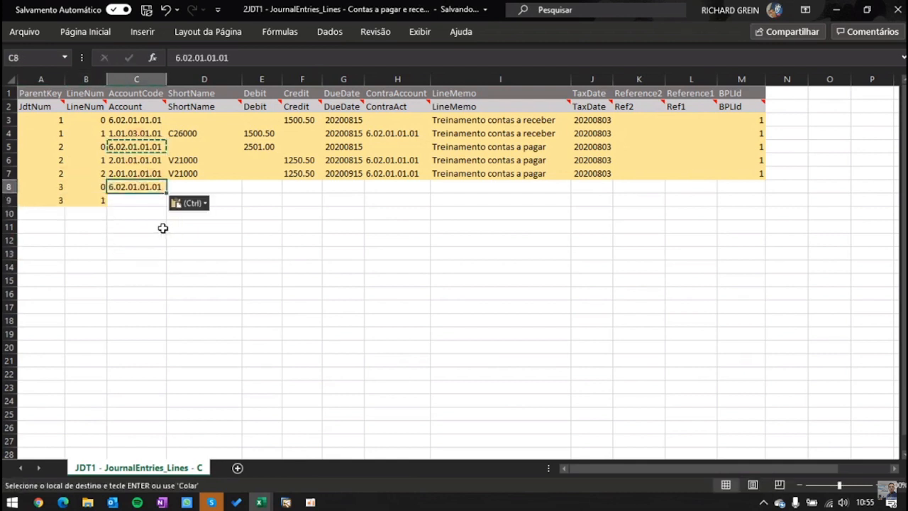
pyautogui.click(162, 227)
pyautogui.click(151, 134)
pyautogui.hotkey('ctrl', 'c')
pyautogui.click(140, 200)
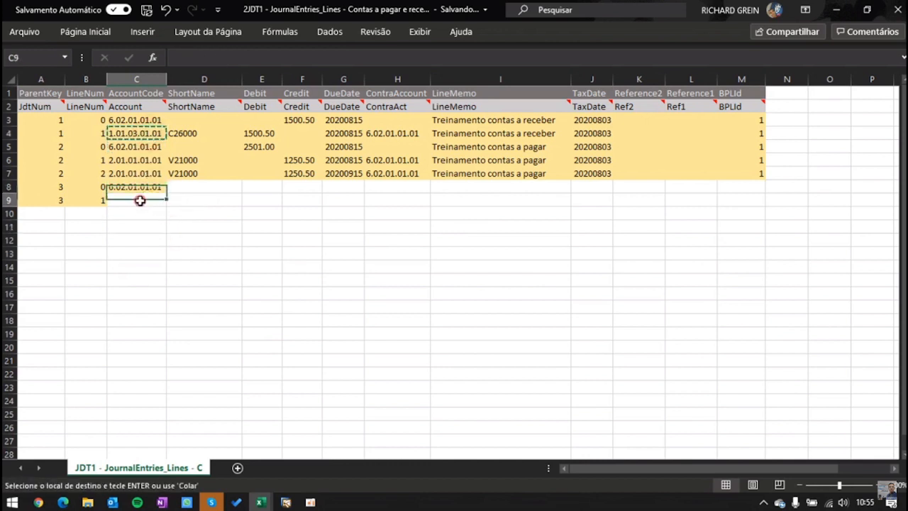
pyautogui.hotkey('ctrl', 'v')
# Switch to SAP Business One, copy the first business partner's code, and paste it as the ShortName in D9 of the lines workbook
pyautogui.click(179, 133)
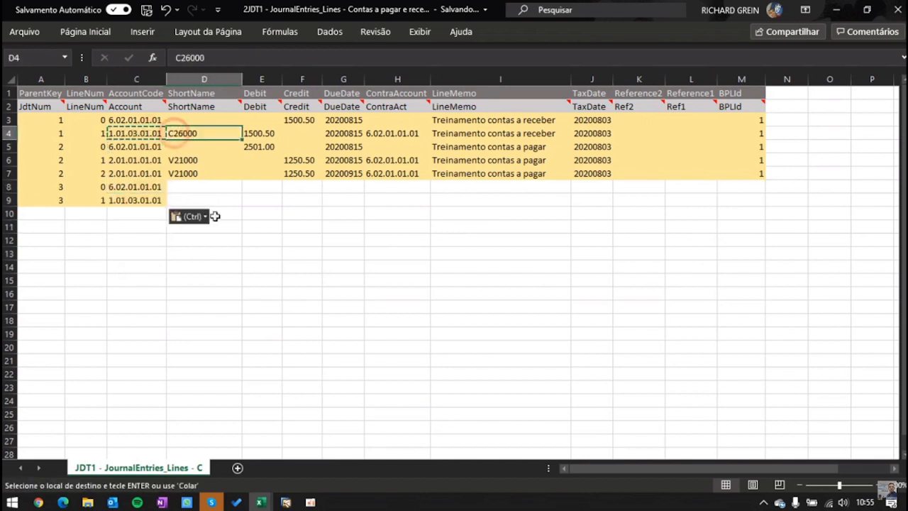
pyautogui.click(286, 501)
pyautogui.click(259, 42)
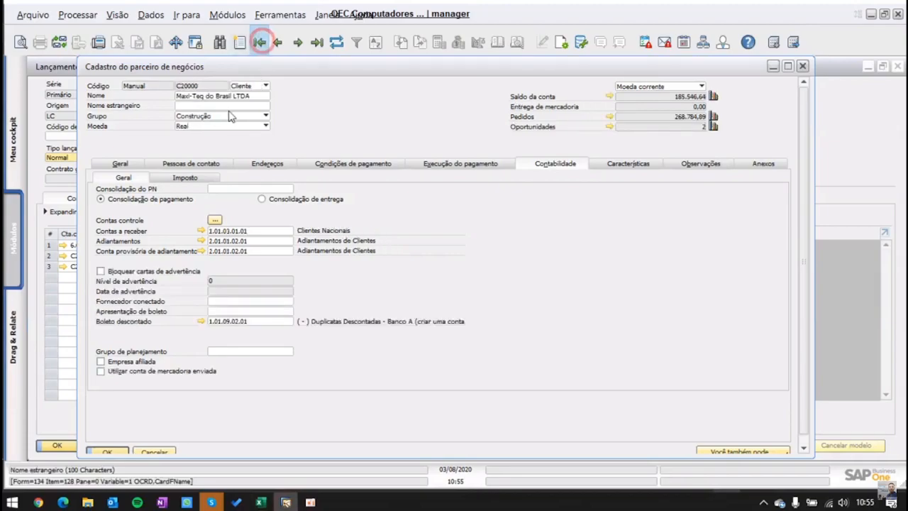
pyautogui.rightClick(204, 86)
pyautogui.click(221, 99)
pyautogui.hotkey('alt', 'Tab')
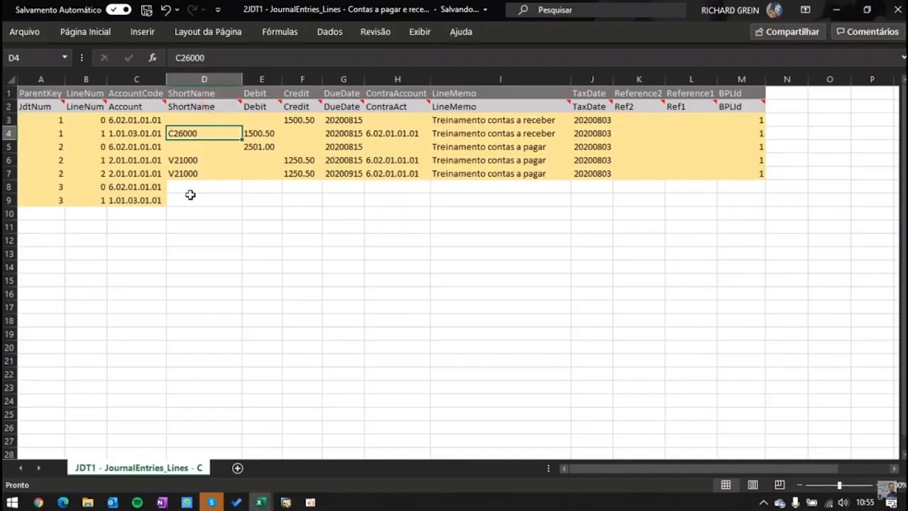
pyautogui.click(186, 199)
pyautogui.hotkey('ctrl', 'v')
pyautogui.click(203, 184)
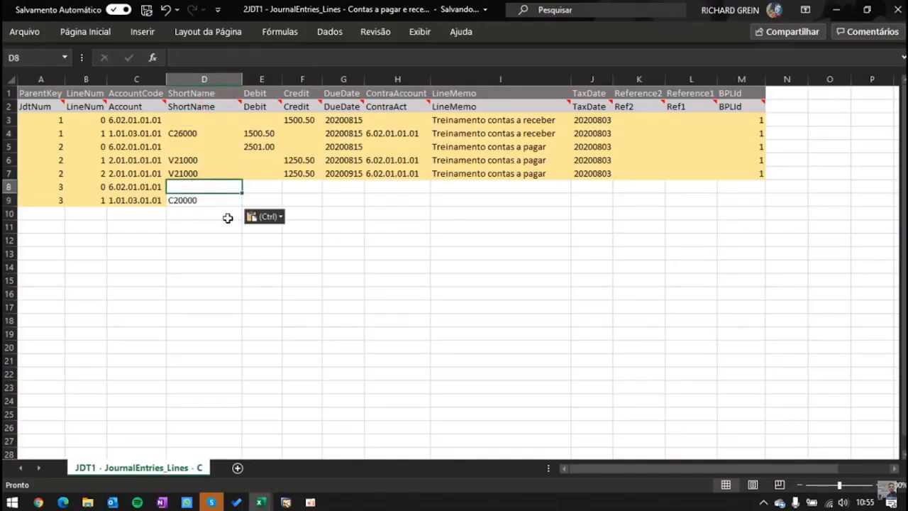
# Enter a Credit amount of 10000 in F8
pyautogui.click(287, 187)
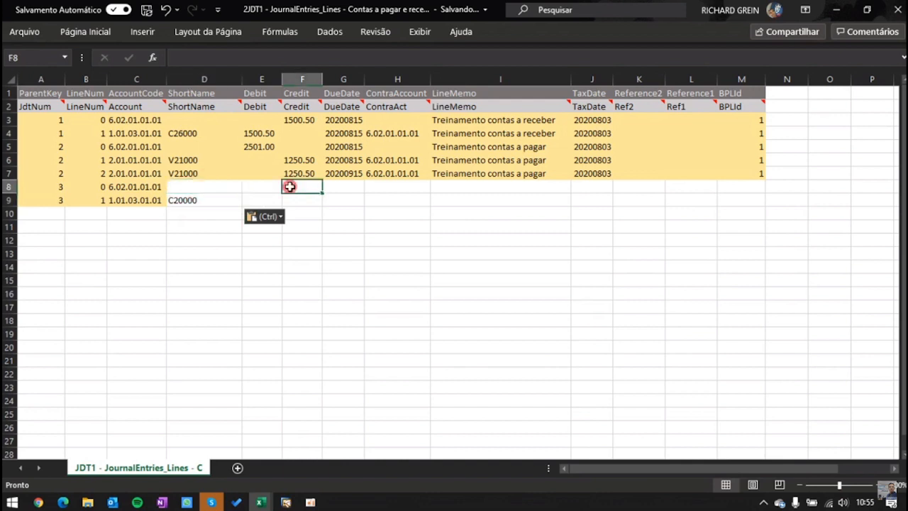
pyautogui.click(320, 230)
pyautogui.click(301, 187)
pyautogui.write('10000')
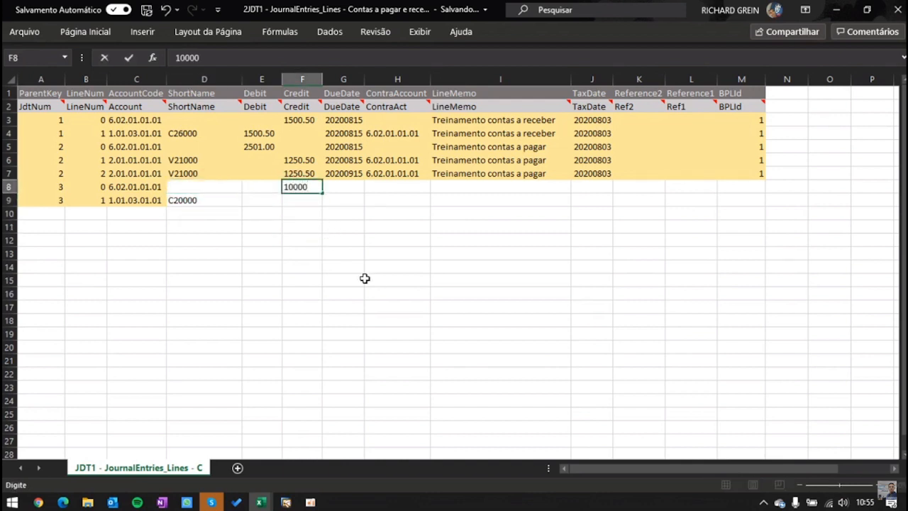
pyautogui.press('Return')
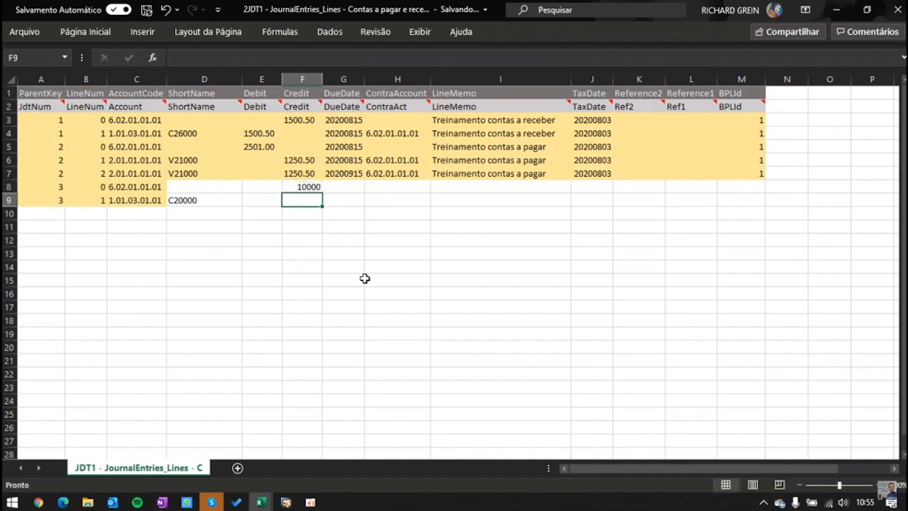
# Start line row 10 with ParentKey 3 and LineNum 2
pyautogui.press('Left')
pyautogui.press('Left')
pyautogui.press('Down')
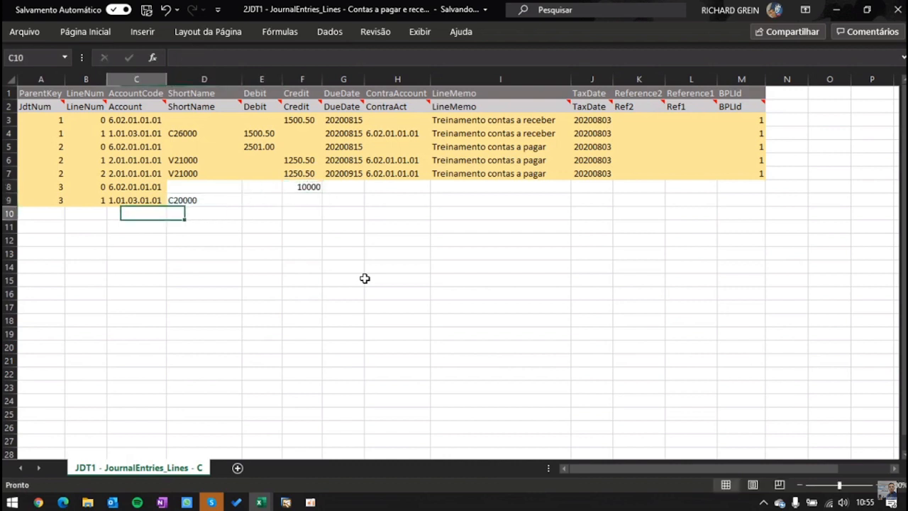
pyautogui.press('Left')
pyautogui.press('Left')
pyautogui.press('Left')
pyautogui.write('3')
pyautogui.press('Tab')
pyautogui.write('2')
pyautogui.press('Tab')
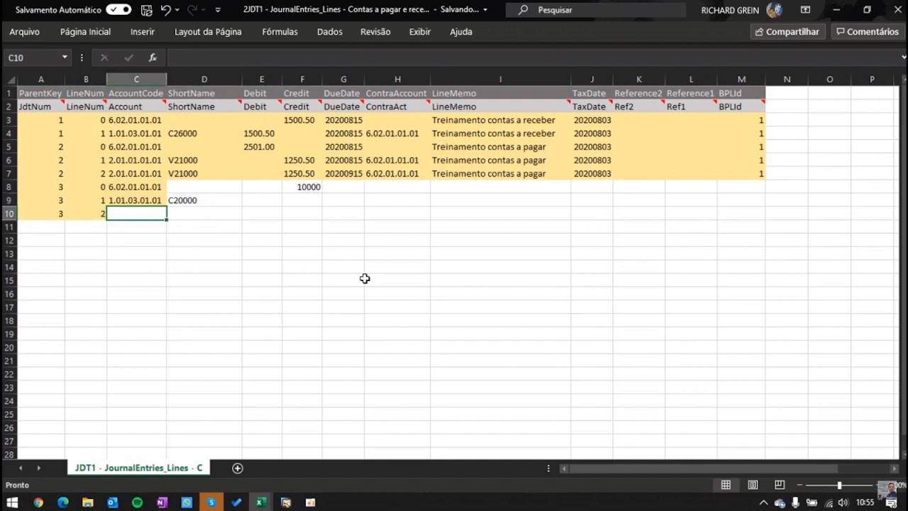
# Fill the account code and ShortName from row 9 down into C10 and D10
pyautogui.hotkey('ctrl', 'd')
pyautogui.press('Tab')
pyautogui.hotkey('ctrl', 'd')
pyautogui.press('Tab')
# Enter a Debit amount of 5000 in E9 and fill it down into E10
pyautogui.press('Up')
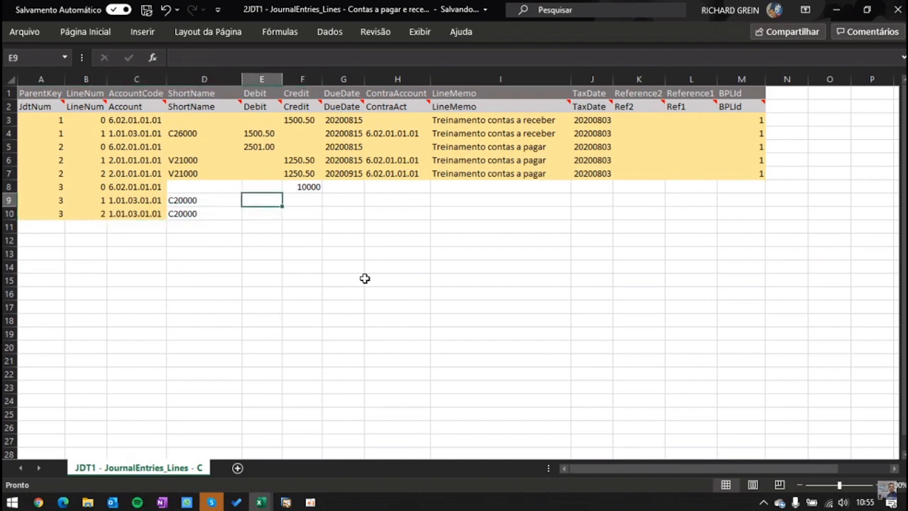
pyautogui.write('5000')
pyautogui.press('Return')
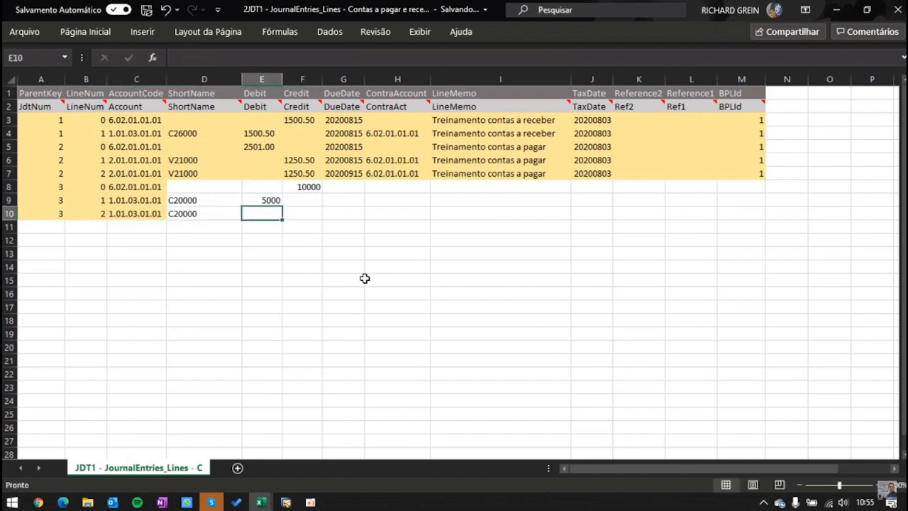
pyautogui.hotkey('ctrl', 'd')
pyautogui.press('Tab')
# Enter DueDate 20200910 in G8 and repeat it in G9
pyautogui.press('Up')
pyautogui.press('Tab')
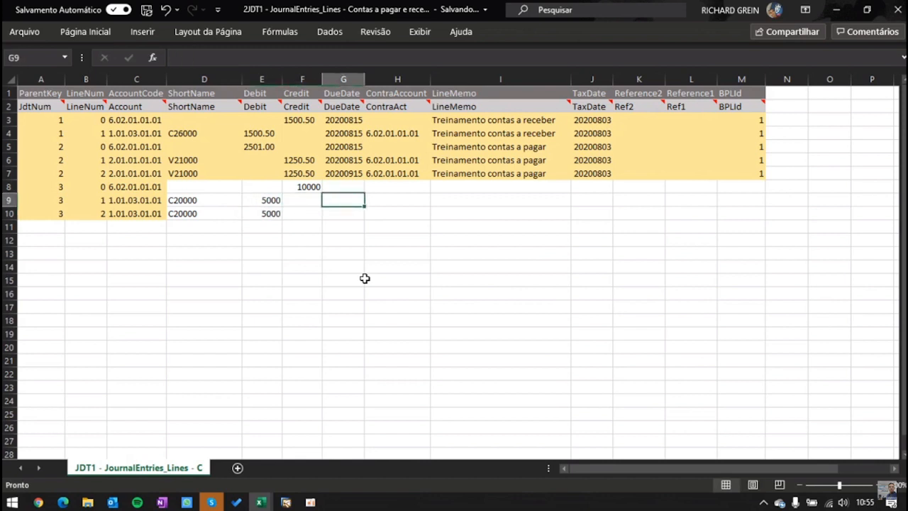
pyautogui.press('Up')
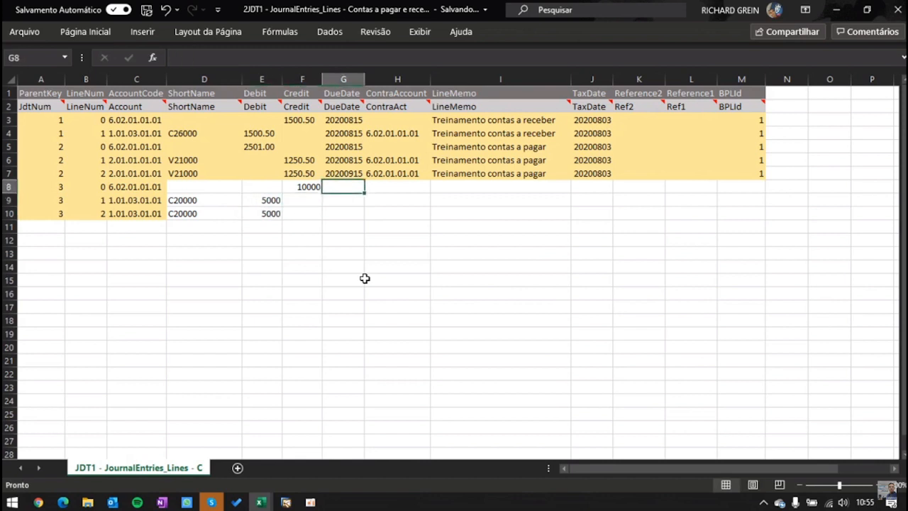
pyautogui.write('20200910')
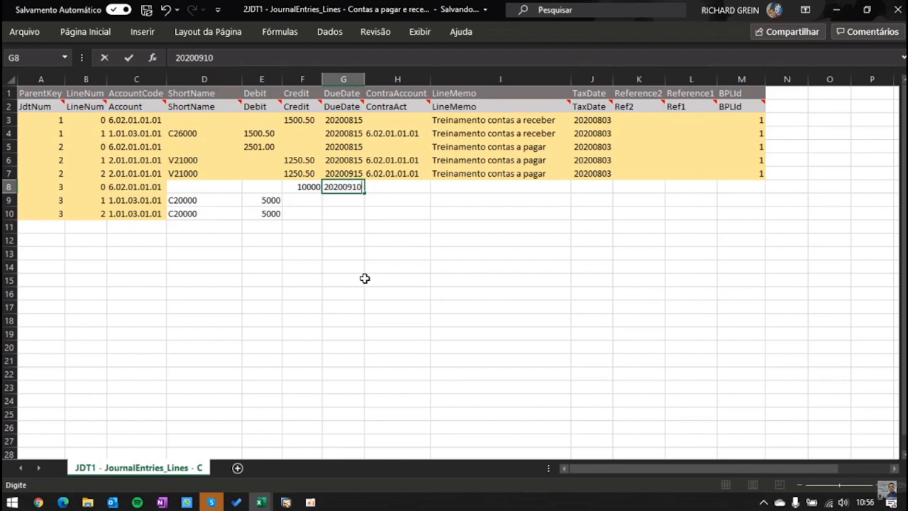
pyautogui.press('Return')
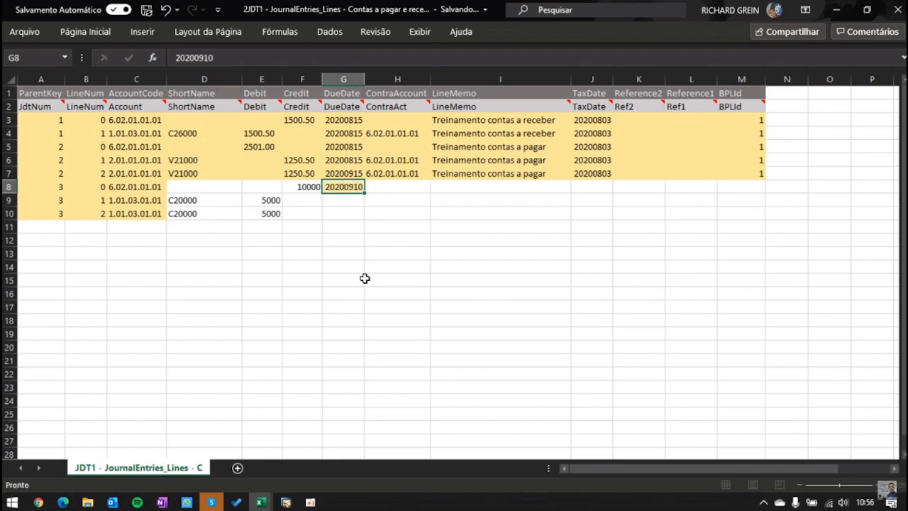
pyautogui.hotkey('ctrl', 'd')
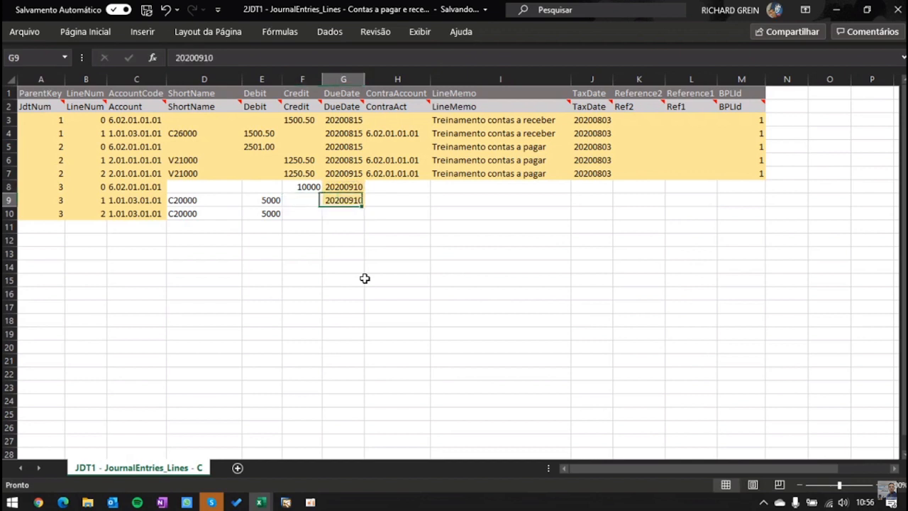
# Fill the due date down into G10 and change its month to give 20201010
pyautogui.press('Return')
pyautogui.hotkey('ctrl', 'd')
pyautogui.press('F2')
pyautogui.press('Left')
pyautogui.press('Left')
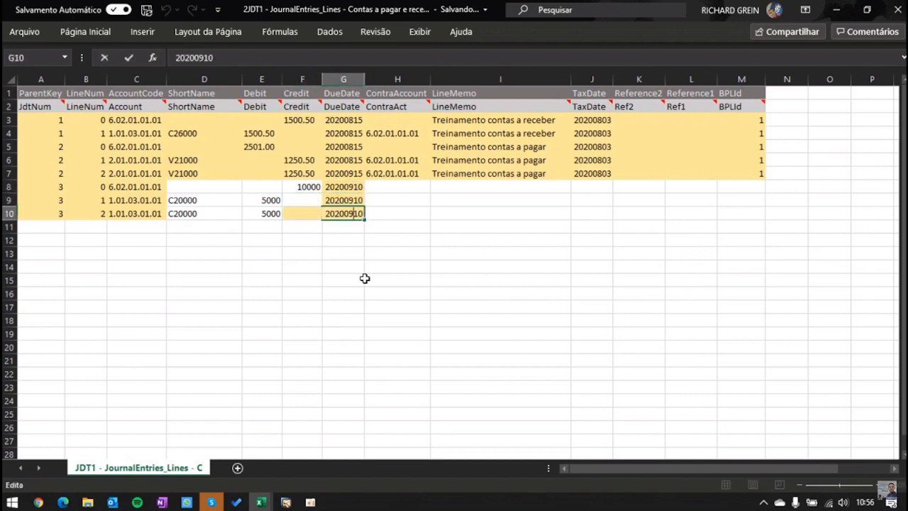
pyautogui.write('10')
pyautogui.press('Tab')
# Copy contra account 6.02.01.01.01 from H7 into H9 and H10
pyautogui.press('Up')
pyautogui.press('Up')
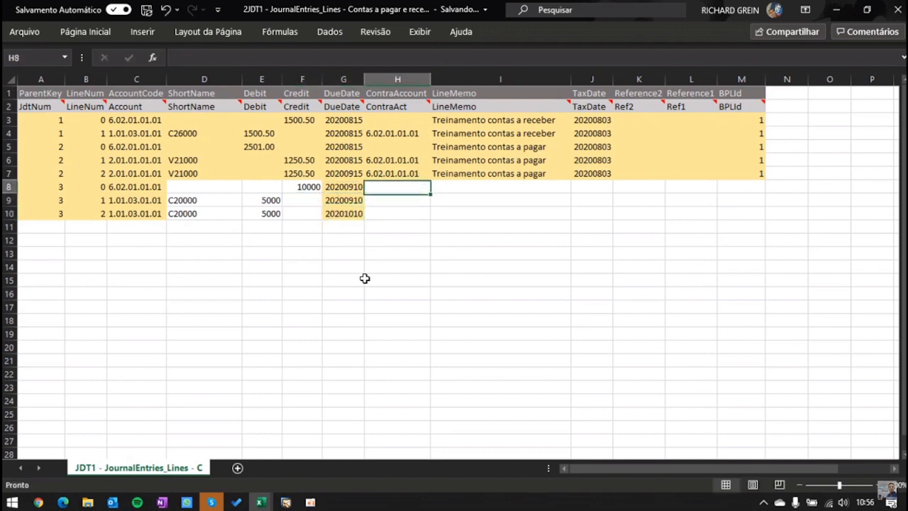
pyautogui.press('Down')
pyautogui.press('Up')
pyautogui.press('Up')
pyautogui.hotkey('ctrl', 'c')
pyautogui.press('Down')
pyautogui.press('Down')
pyautogui.hotkey('shift', 'Down')
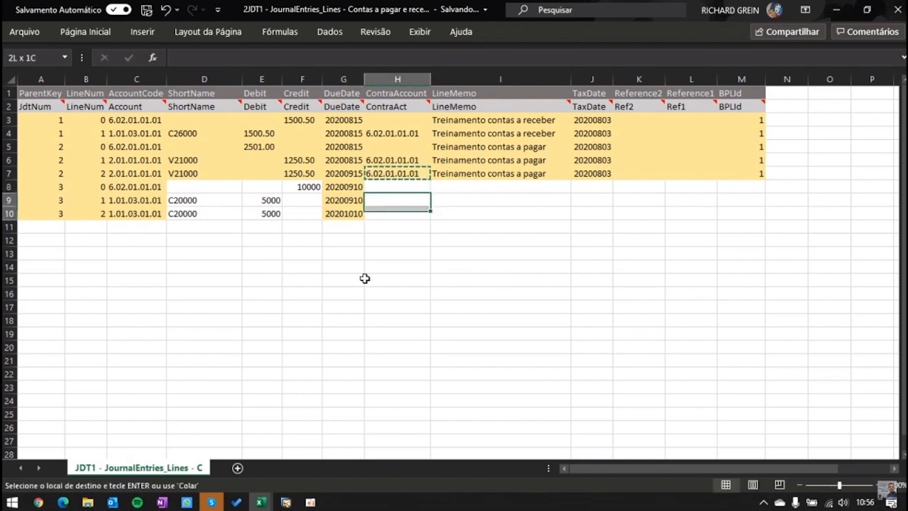
pyautogui.hotkey('ctrl', 'v')
pyautogui.press('Right')
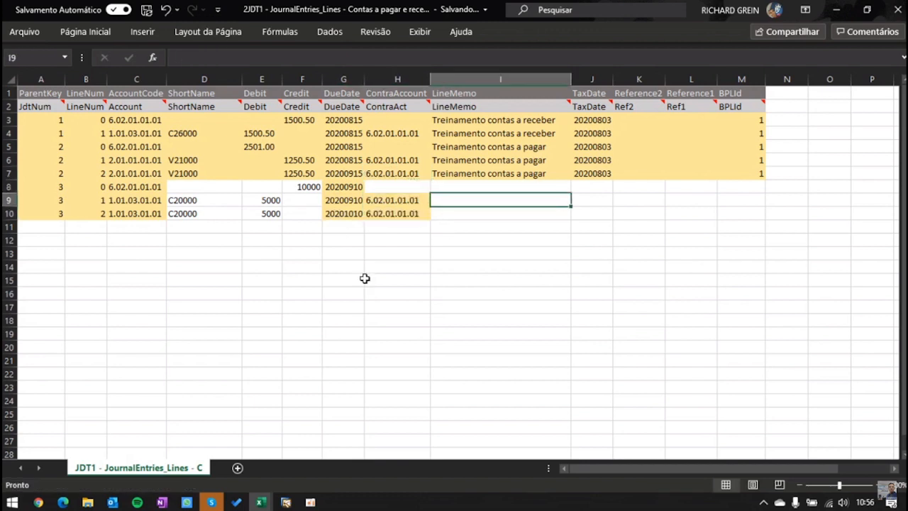
# Fill TaxDate 20200803 from row 7 down into J8, J9 and J10
pyautogui.press('Up')
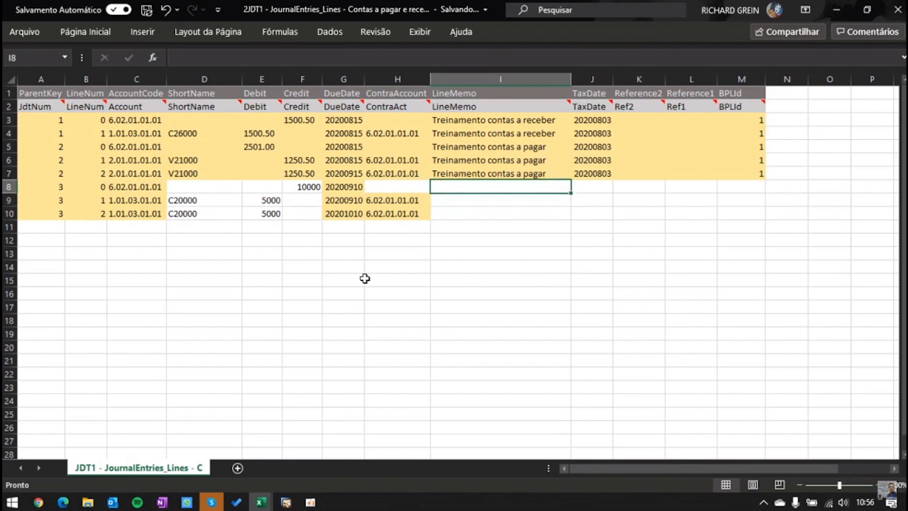
pyautogui.press('Right')
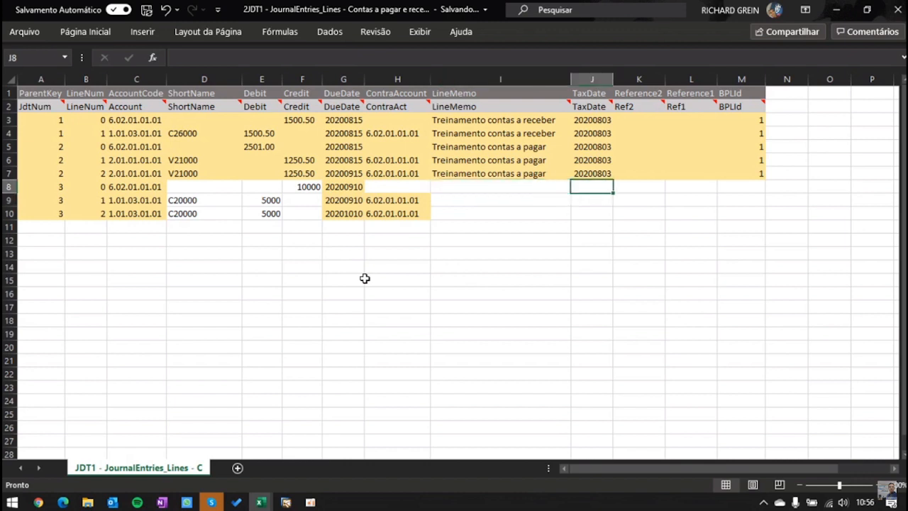
pyautogui.hotkey('ctrl', 'd')
pyautogui.press('Down')
pyautogui.hotkey('ctrl', 'd')
pyautogui.press('Down')
pyautogui.hotkey('ctrl', 'd')
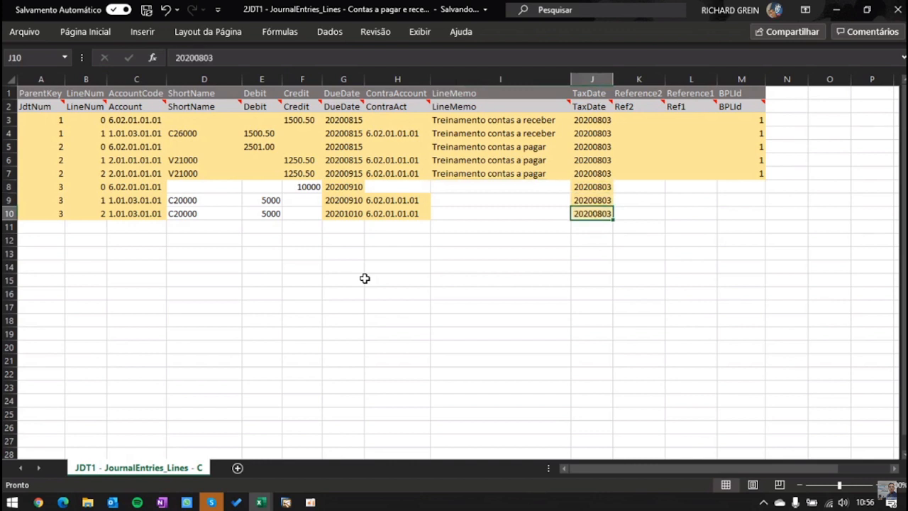
# Try to enter an installment reference in Reference1 cell L9 without changing its number format
pyautogui.press('Right')
pyautogui.press('Up')
pyautogui.press('Up')
pyautogui.press('Right')
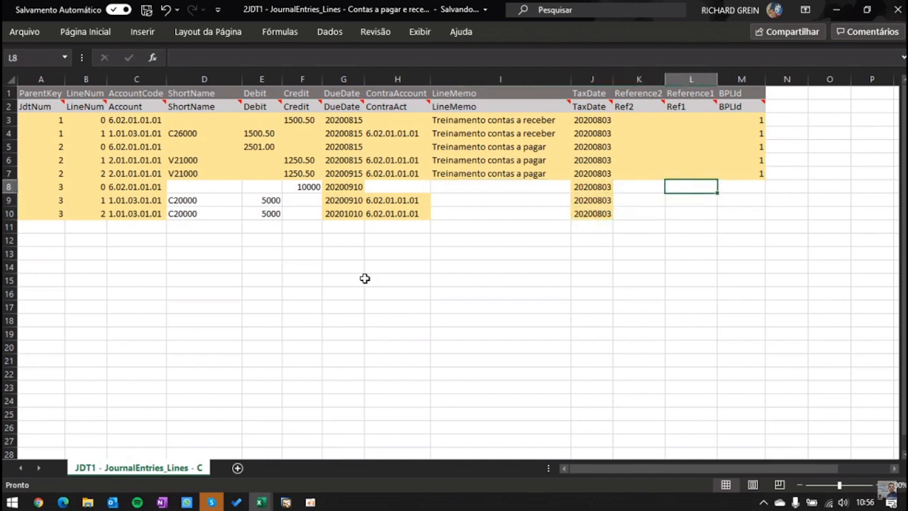
pyautogui.press('Down')
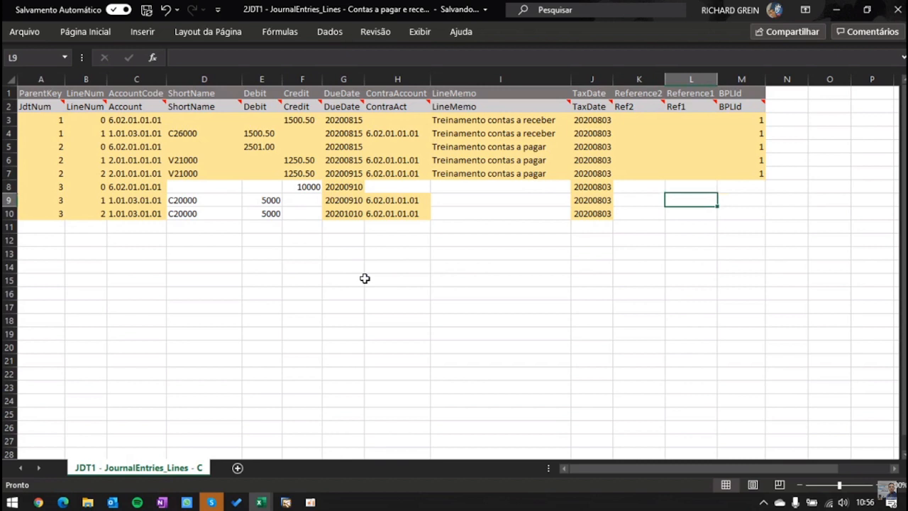
pyautogui.write('1/fev')
pyautogui.press('Return')
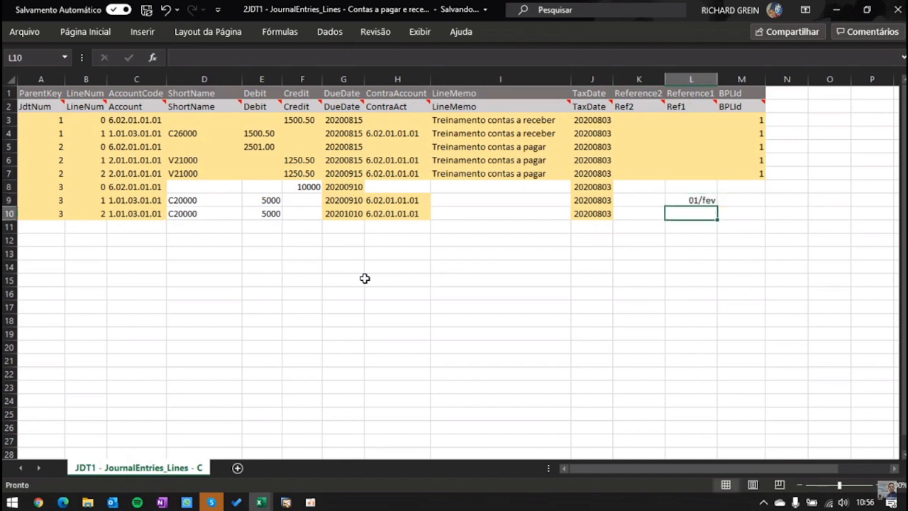
# Set the number format of Reference1 cell L9 to Texto
pyautogui.press('Up')
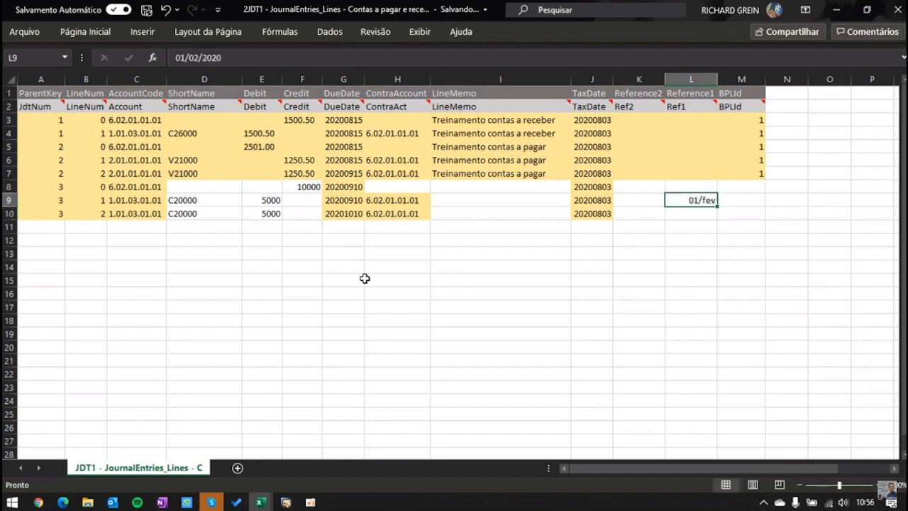
pyautogui.click(100, 32)
pyautogui.click(421, 58)
pyautogui.write('Texto')
pyautogui.press('Return')
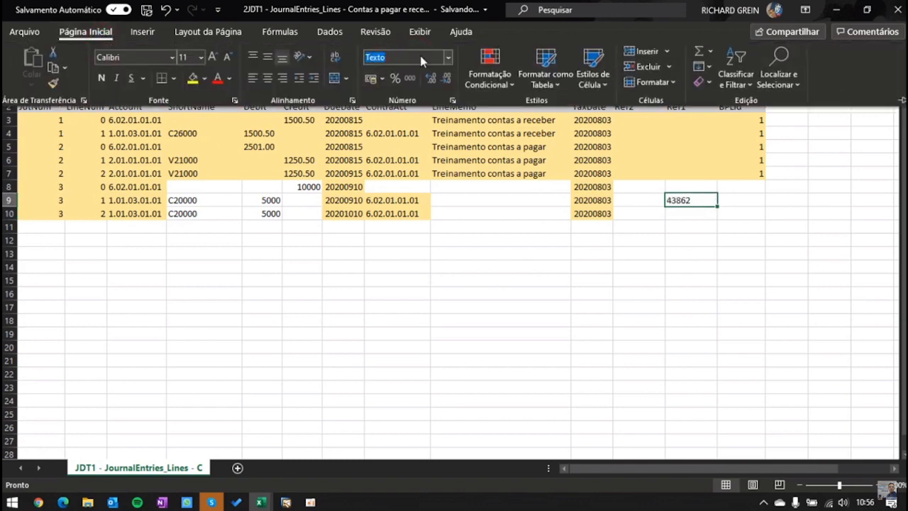
pyautogui.press('BackSpace')
pyautogui.write('Texto')
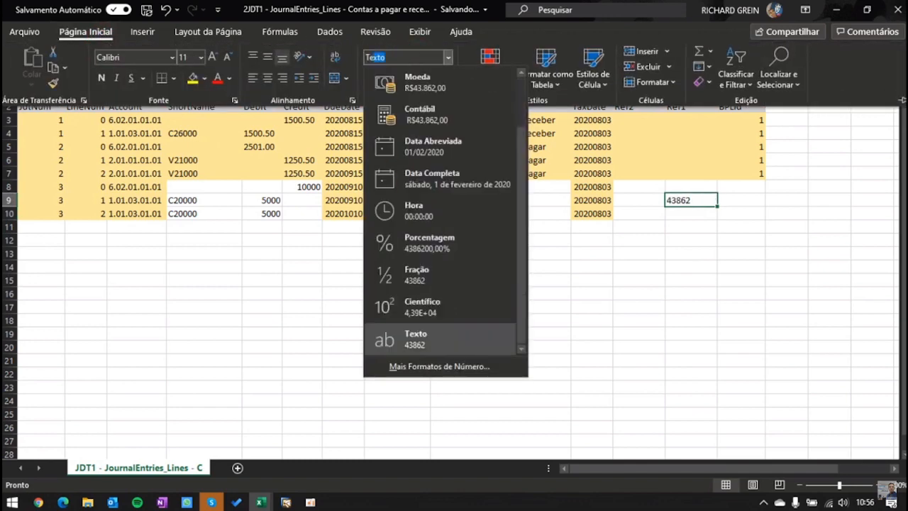
pyautogui.press('Return')
pyautogui.click(631, 316)
pyautogui.click(696, 213)
pyautogui.click(689, 255)
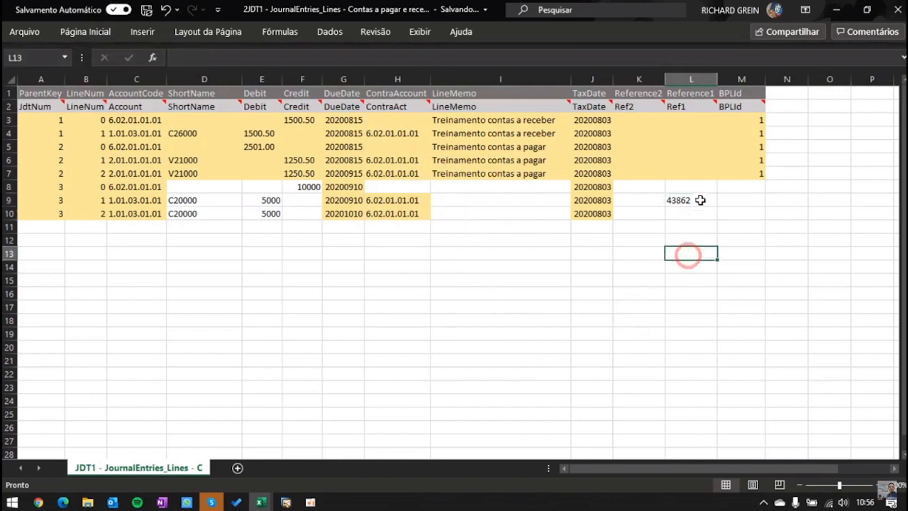
# Enter 1/2 as the Reference1 value in L9
pyautogui.click(701, 202)
pyautogui.write('1/2')
pyautogui.press('Return')
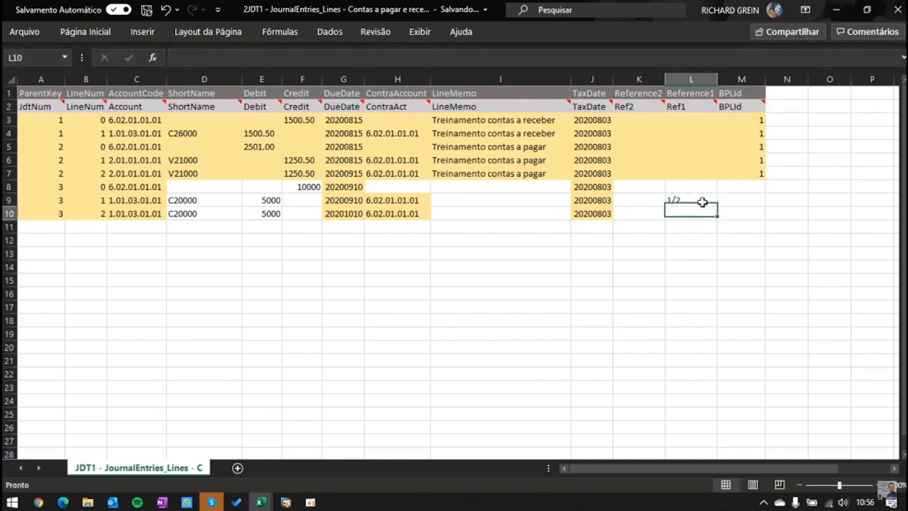
pyautogui.write('02/02')
pyautogui.press('Return')
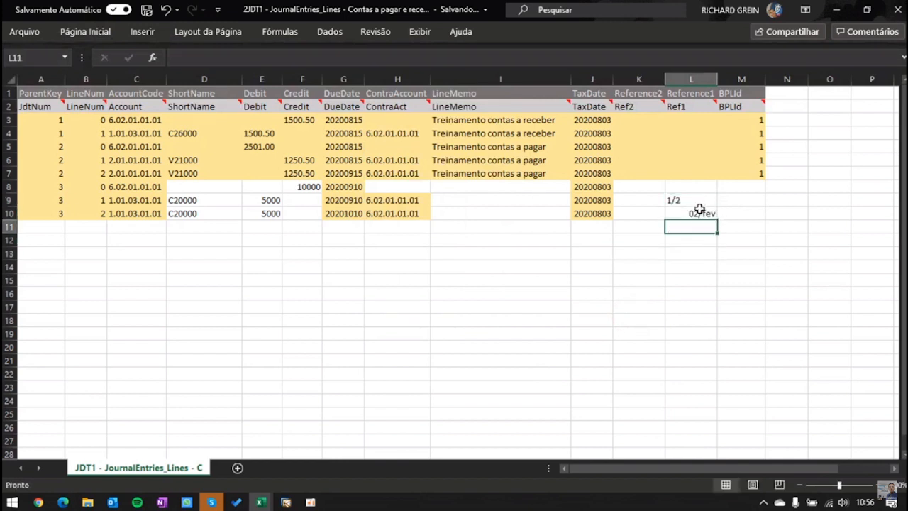
pyautogui.click(697, 213)
# Copy the text-formatted reference from L9 into Reference1 cell L10 and change it to 2/2
pyautogui.click(693, 202)
pyautogui.hotkey('ctrl', 'c')
pyautogui.click(692, 209)
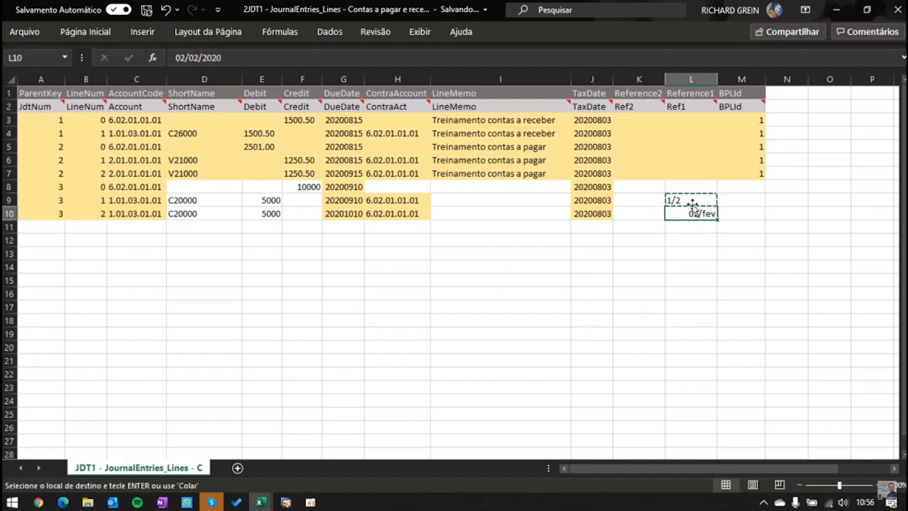
pyautogui.write('1/2')
pyautogui.press('Delete')
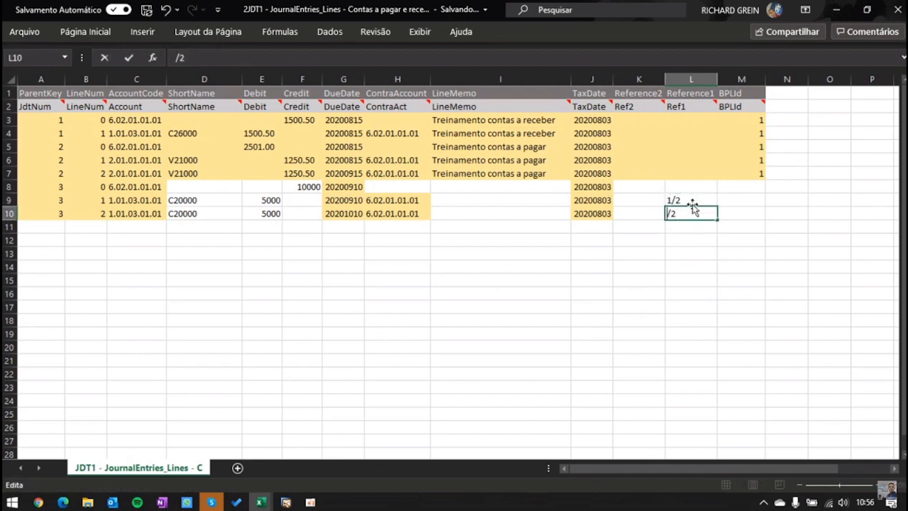
pyautogui.write('2')
pyautogui.press('Return')
pyautogui.moveTo(693, 204); pyautogui.dragTo(692, 212)
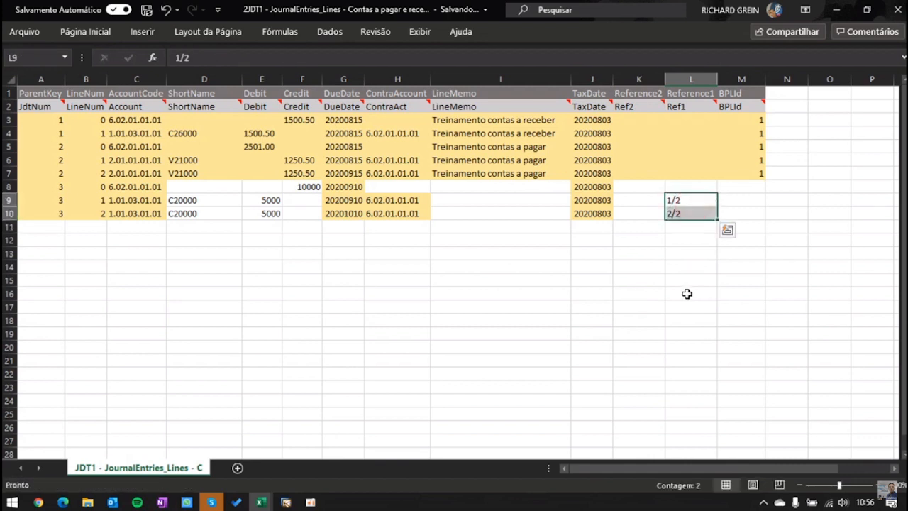
# Enter 1 as the BPLId for the third journal entry's lines in M8, M9 and M10
pyautogui.click(725, 188)
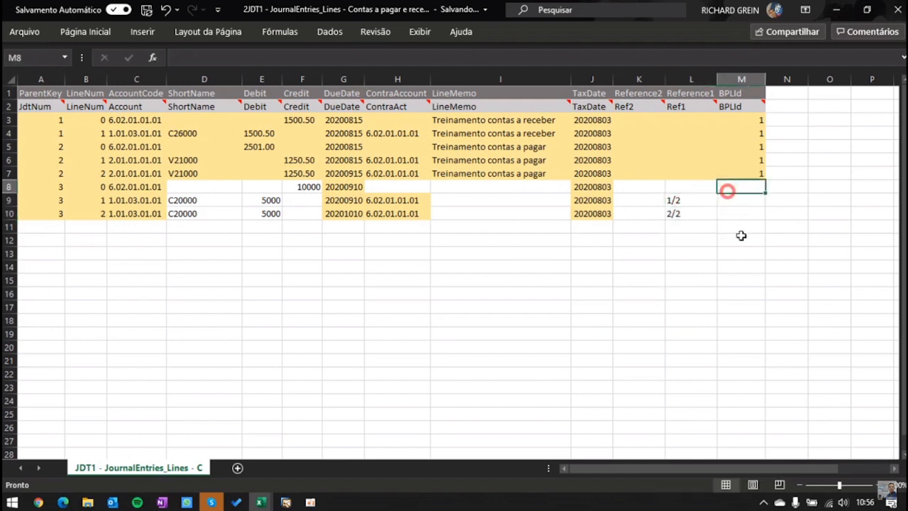
pyautogui.write('1')
pyautogui.press('Return')
pyautogui.write('1')
pyautogui.press('Return')
pyautogui.write('1')
pyautogui.press('Return')
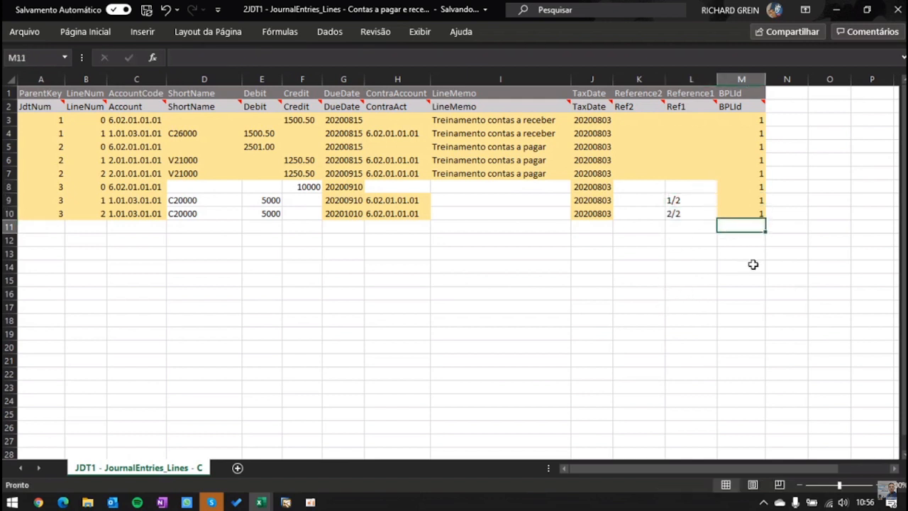
# Fill the third journal entry's rows, A8 to M10, with a light blue theme colour
pyautogui.press('Up')
pyautogui.moveTo(732, 212); pyautogui.dragTo(14, 187)
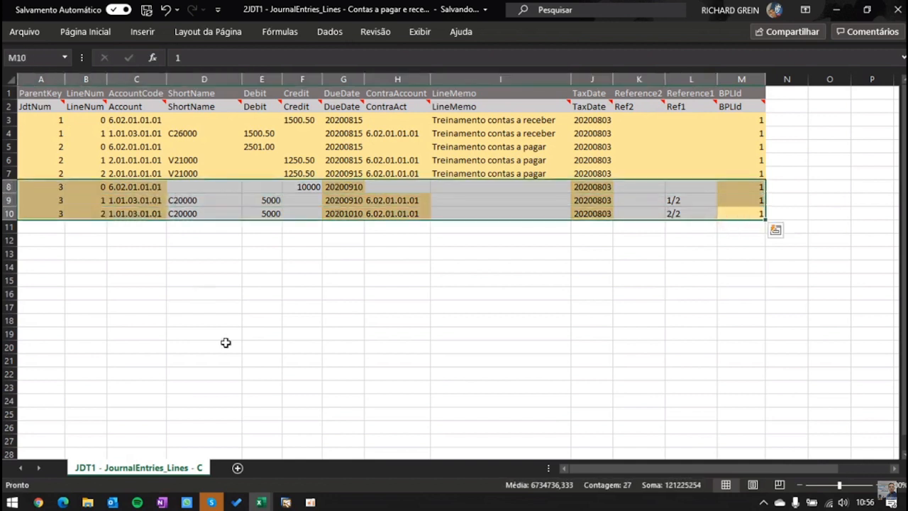
pyautogui.click(96, 33)
pyautogui.click(204, 78)
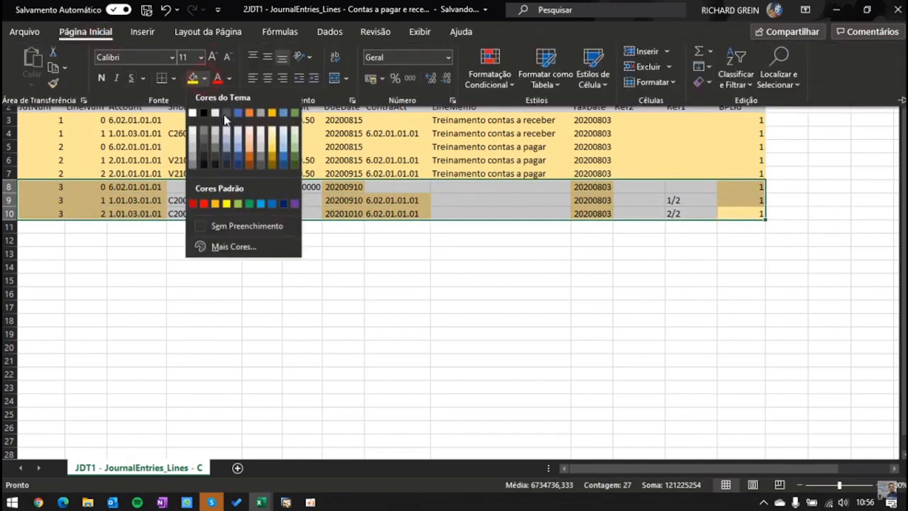
pyautogui.click(240, 134)
pyautogui.click(469, 240)
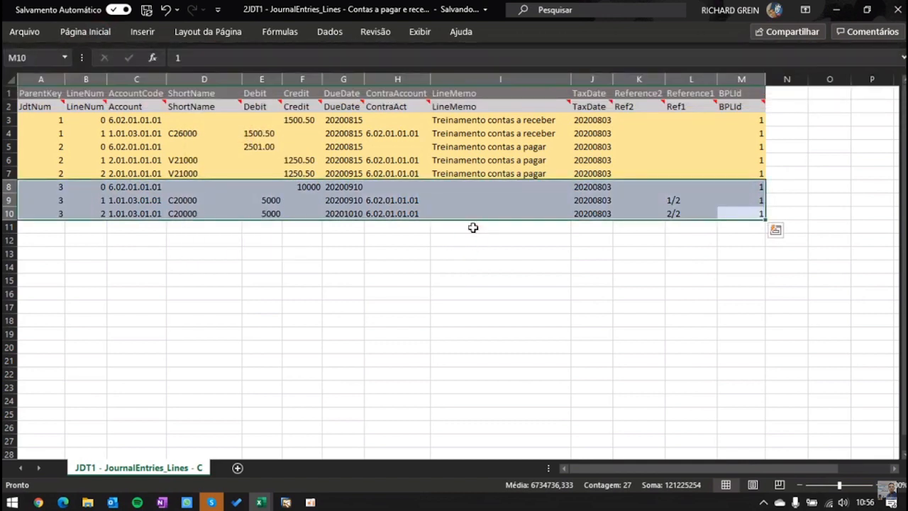
pyautogui.click(472, 227)
pyautogui.click(446, 282)
pyautogui.click(374, 277)
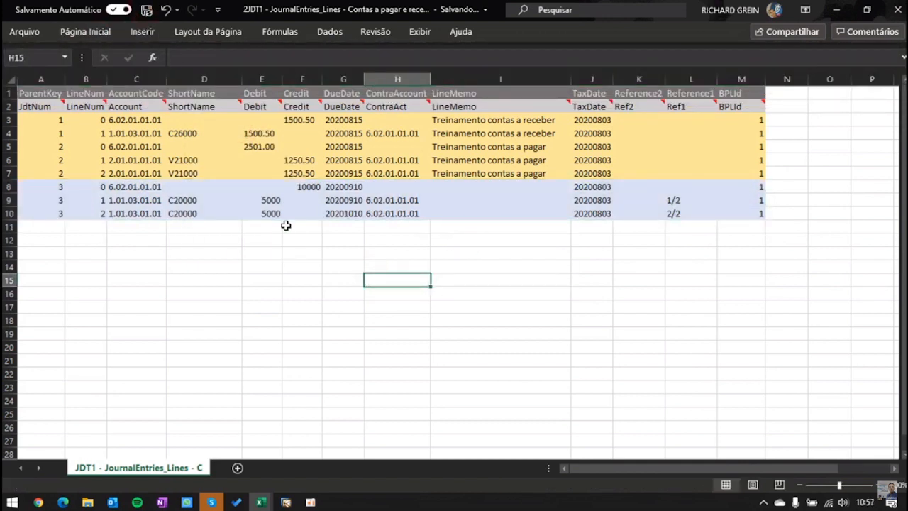
pyautogui.click(321, 348)
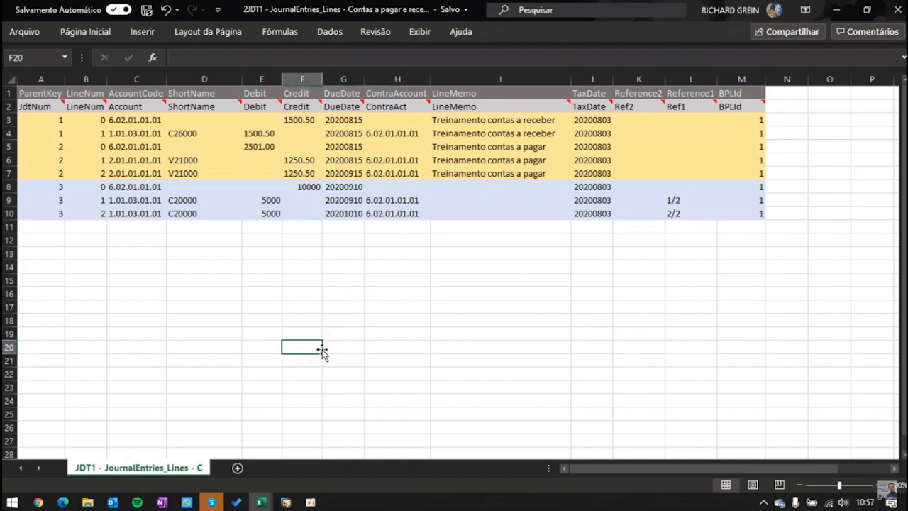
pyautogui.click(344, 353)
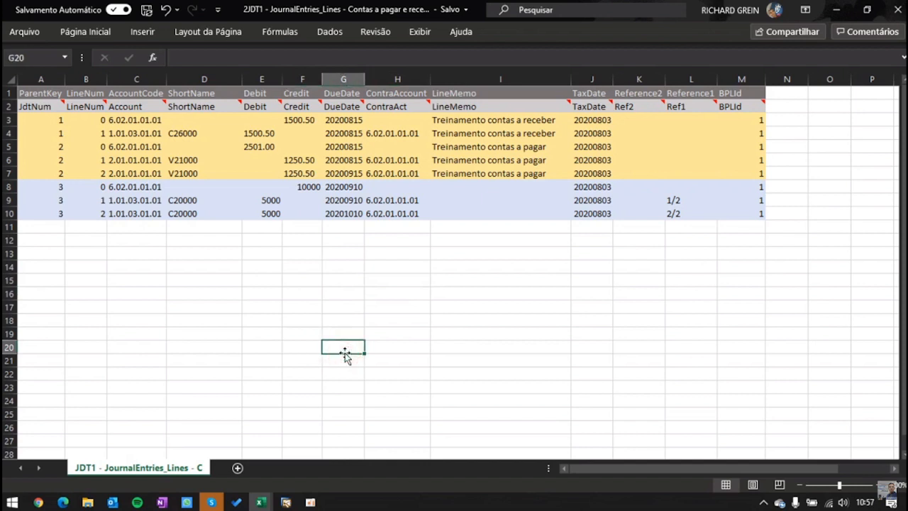